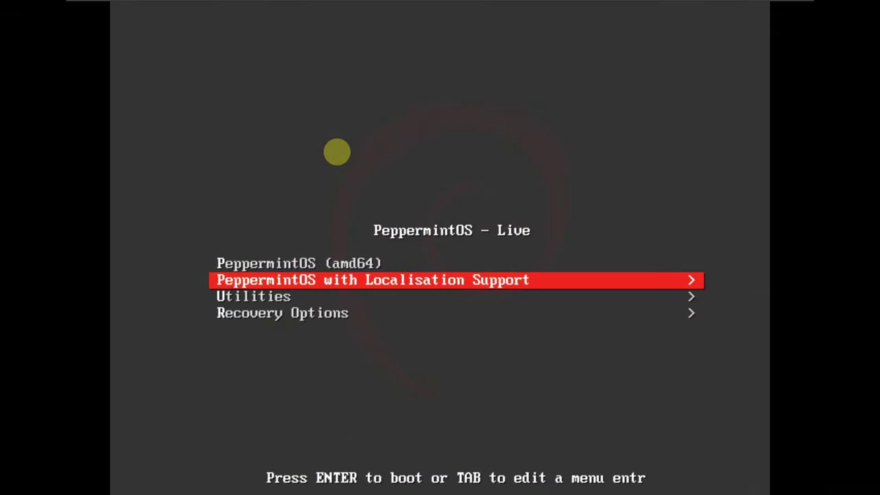
# Select the 'PeppermintOS (amd64)' boot menu entry and boot the live session.
pyautogui.press('Up')
pyautogui.press('Down')
pyautogui.press('Down')
pyautogui.press('Down')
pyautogui.press('Up')
pyautogui.press('Up')
pyautogui.press('Up')
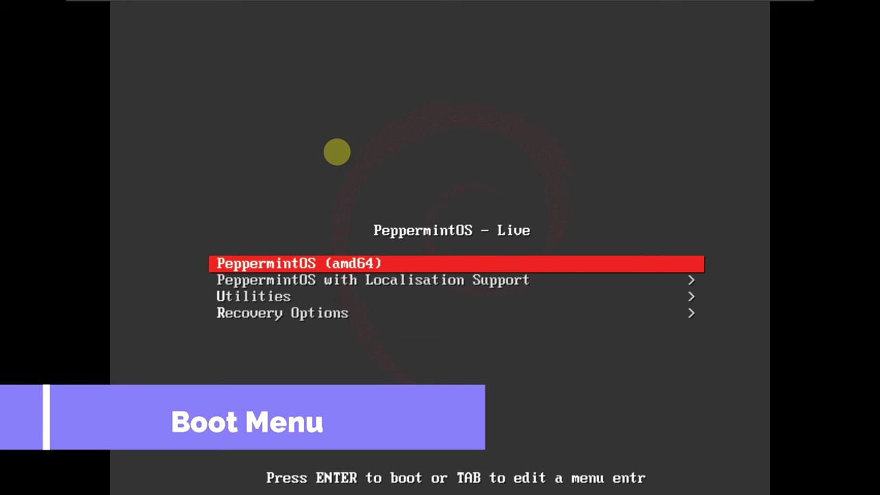
pyautogui.press('Return')
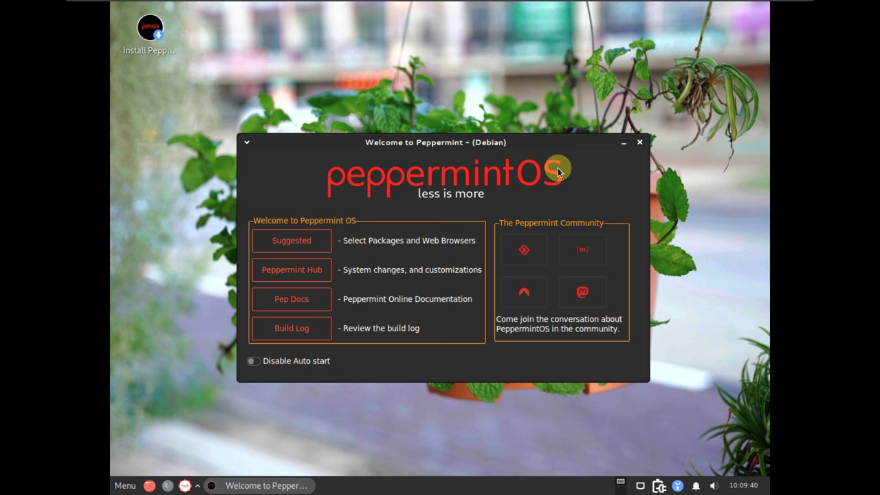
# Set the screen resolution to 1920x1080 in Display settings and keep the new configuration.
pyautogui.rightClick(383, 71)
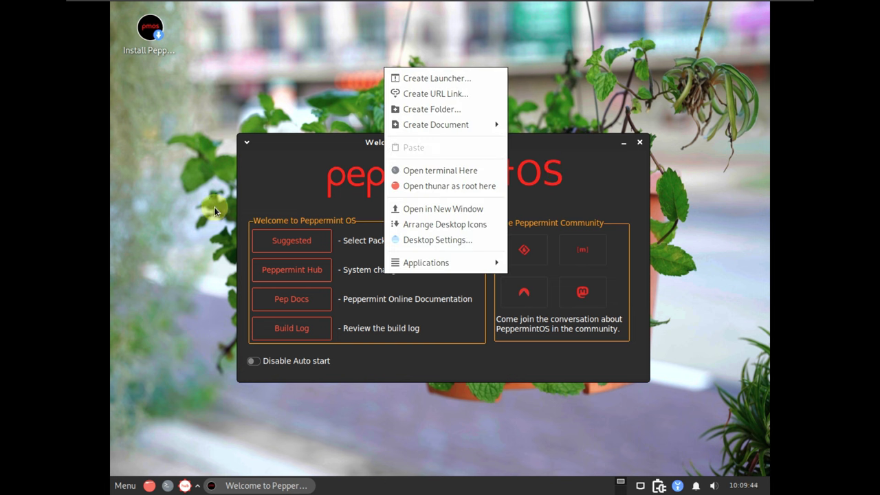
pyautogui.click(174, 213)
pyautogui.click(125, 485)
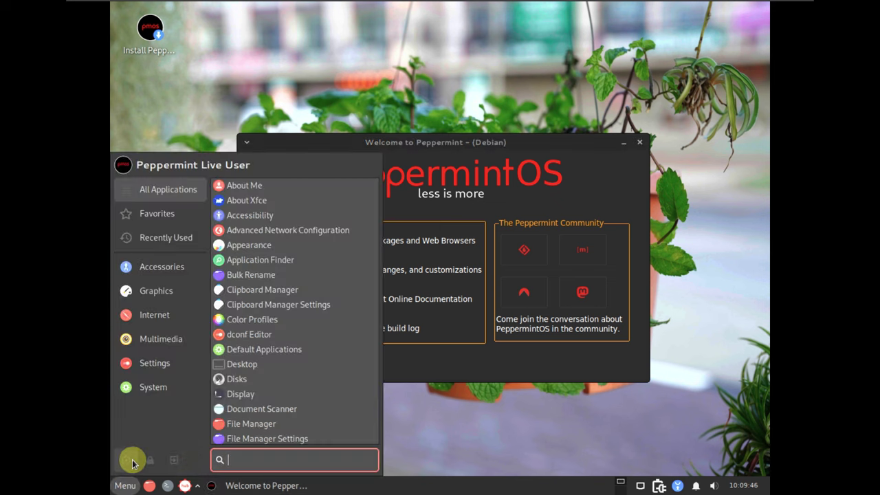
pyautogui.click(155, 363)
pyautogui.click(284, 347)
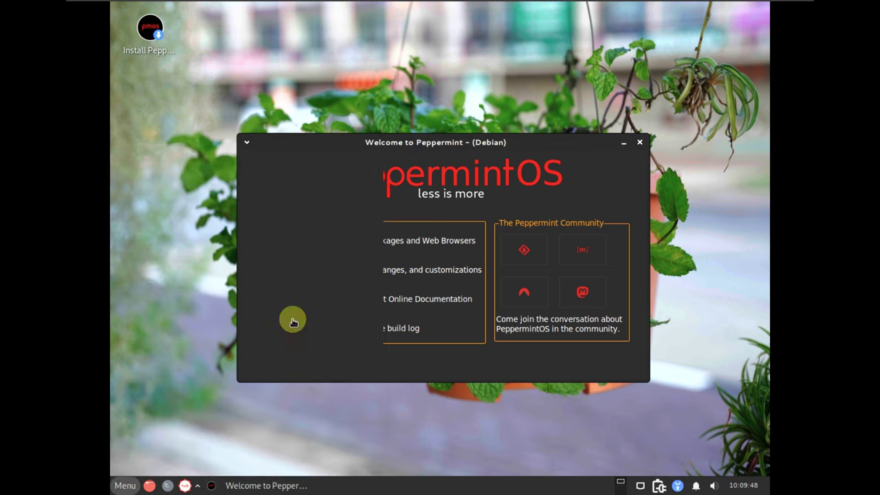
pyautogui.click(556, 189)
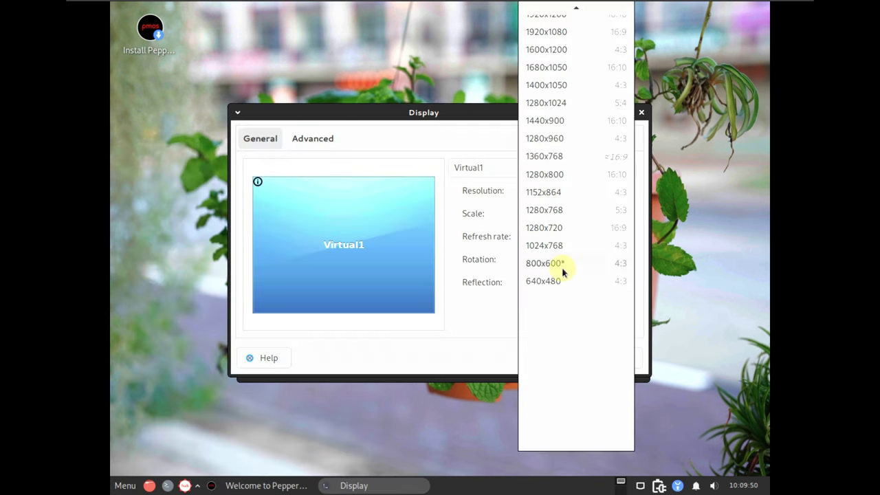
pyautogui.click(558, 66)
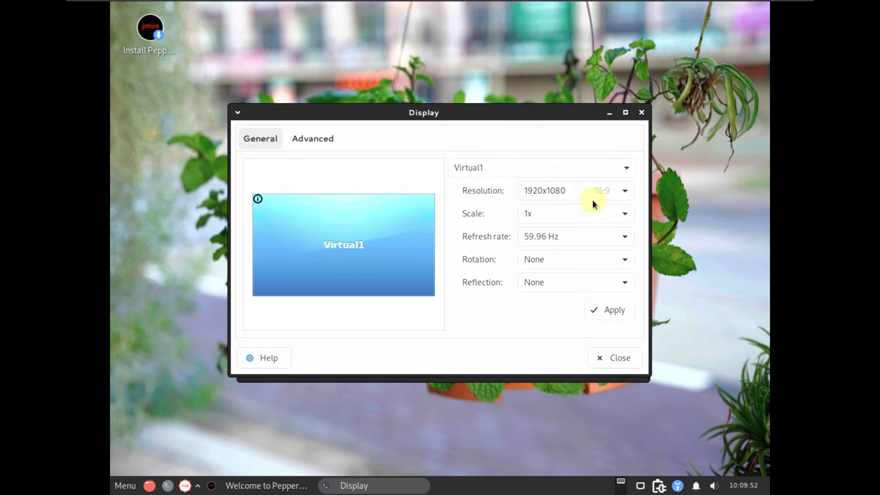
pyautogui.click(609, 310)
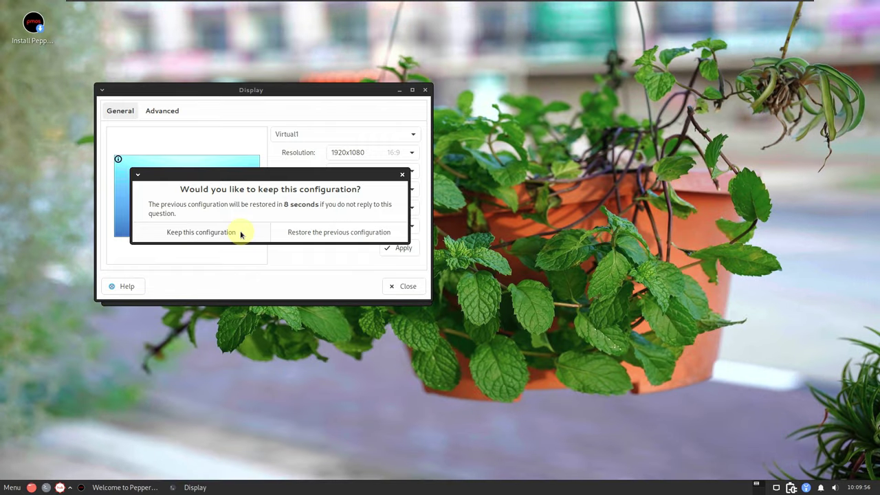
pyautogui.click(240, 231)
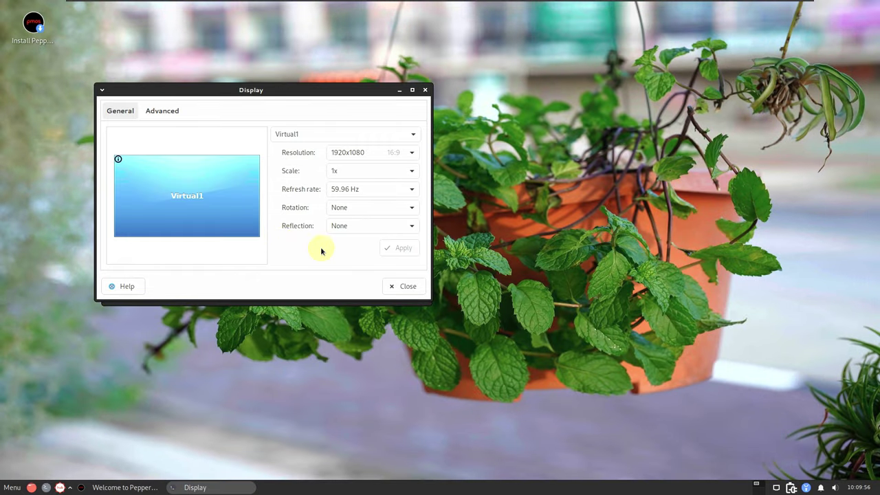
# Check that 1920x1080 is still selected, then close the Display settings window.
pyautogui.click(387, 156)
pyautogui.scroll(1, 393, 314)
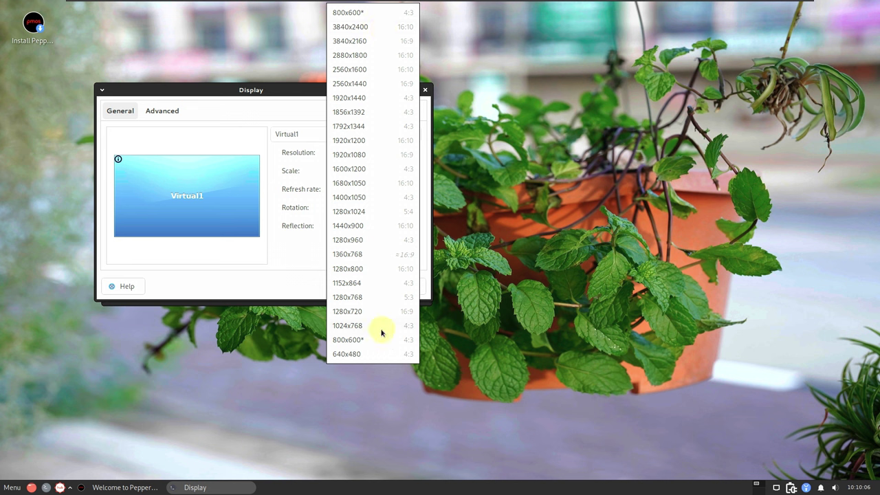
pyautogui.click(294, 247)
pyautogui.moveTo(309, 90); pyautogui.dragTo(439, 125)
pyautogui.click(535, 321)
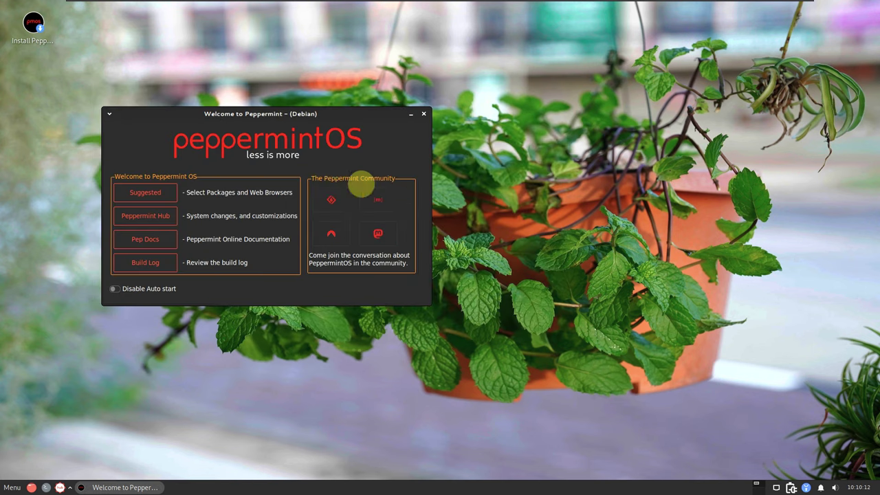
# Center the Welcome to Peppermint window, then close it to reveal the bare desktop.
pyautogui.moveTo(289, 119); pyautogui.dragTo(369, 126)
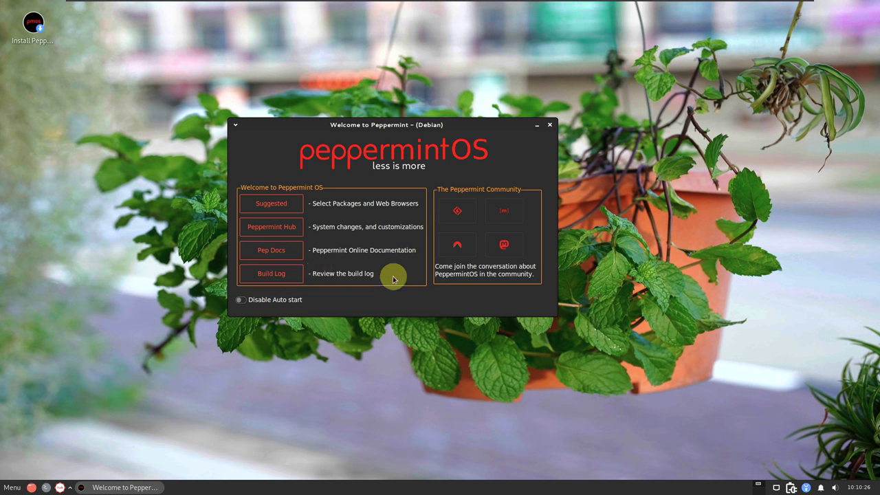
pyautogui.click(549, 125)
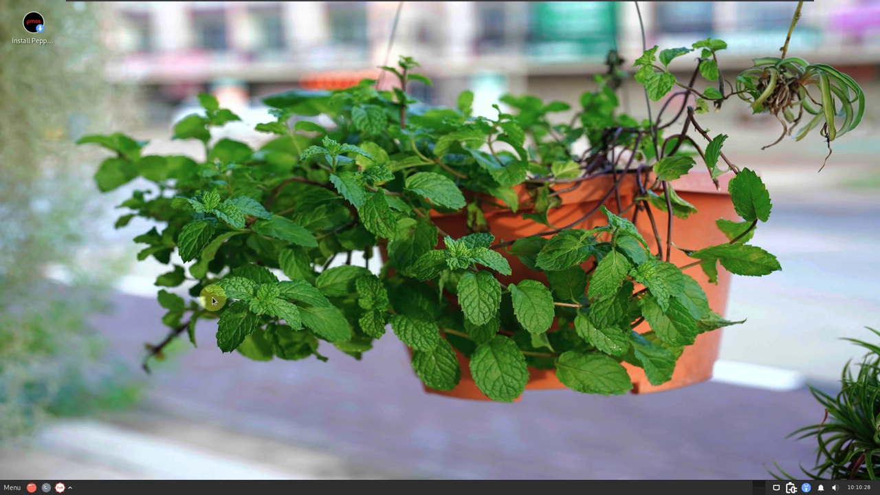
# Launch Task Manager from the System menu, maximize it, and scroll through the 255 processes.
pyautogui.click(14, 486)
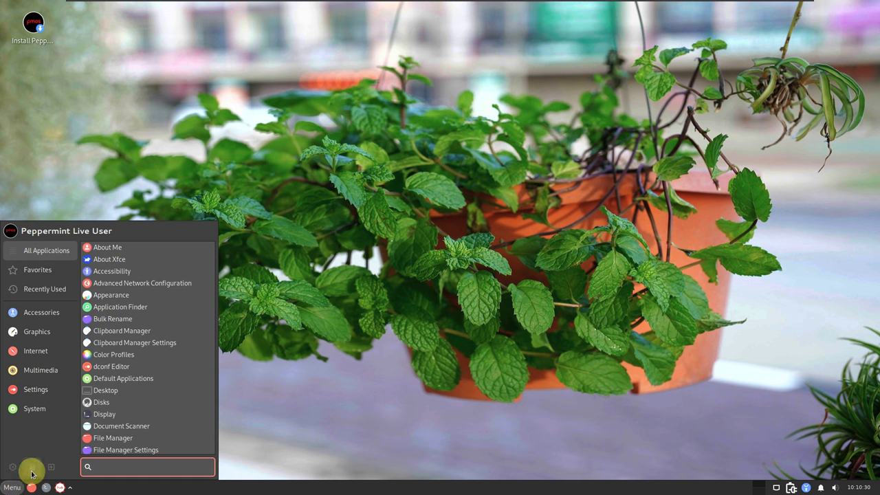
pyautogui.click(41, 408)
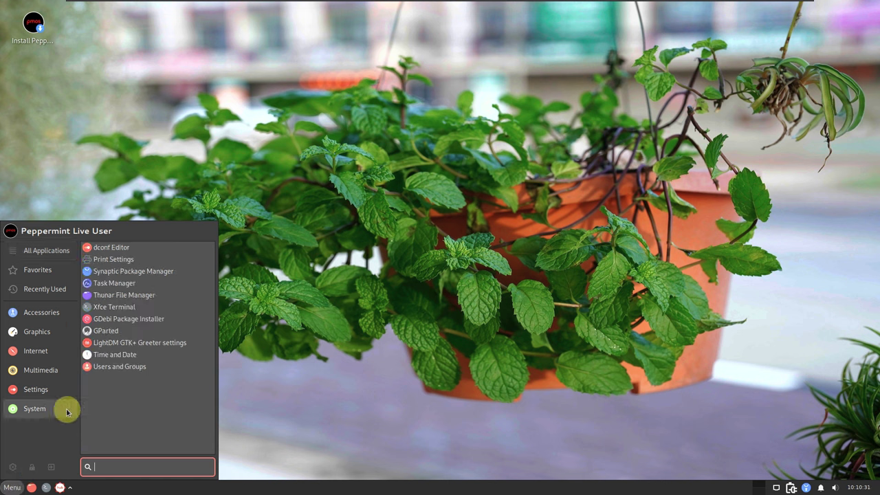
pyautogui.click(142, 282)
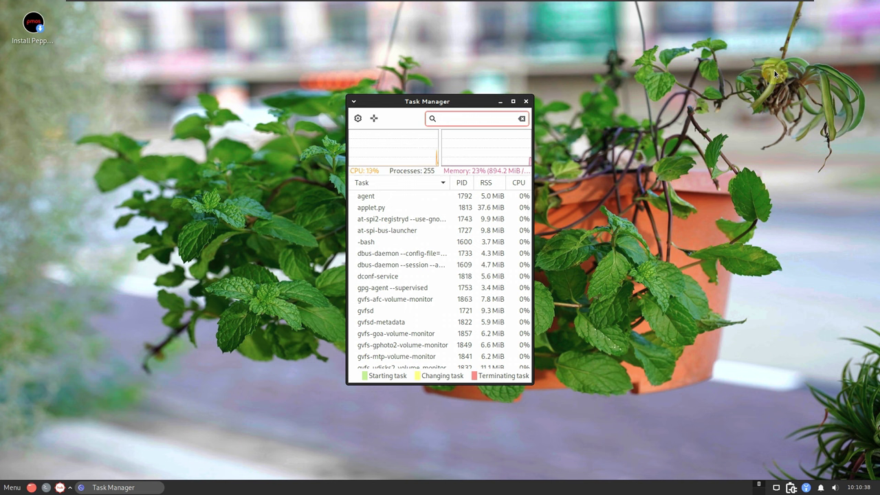
pyautogui.click(513, 101)
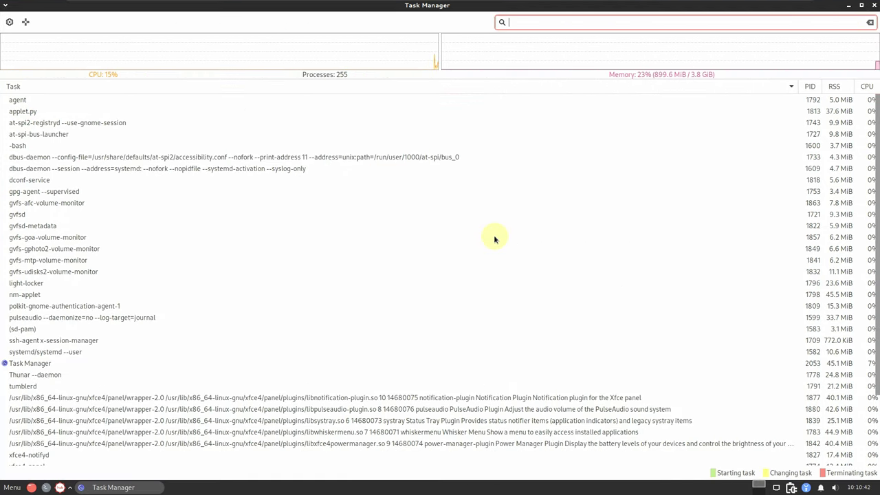
pyautogui.scroll(-3, 494, 238)
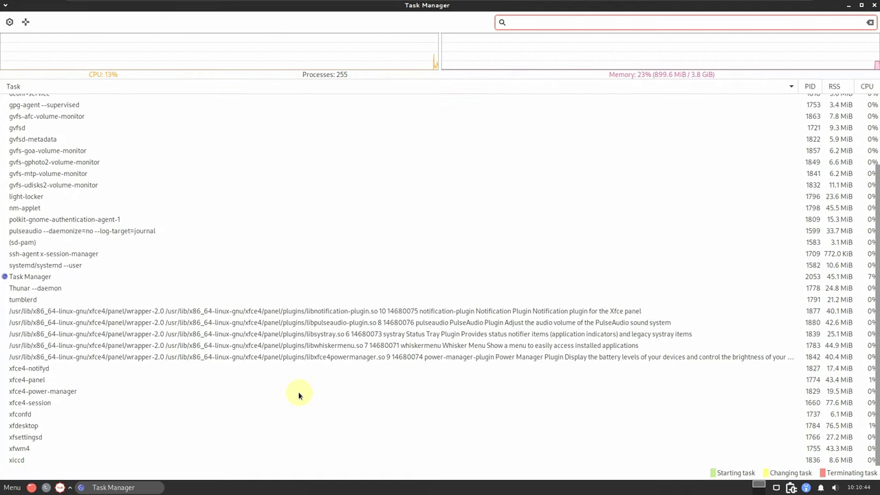
pyautogui.scroll(3, 300, 396)
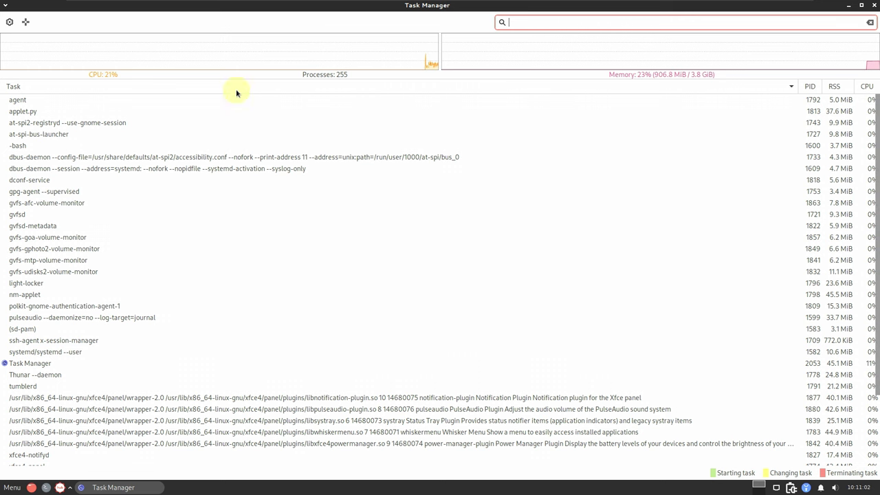
# Check the Task Manager version (1.5.5) in its About box, then close the About and settings dialogs.
pyautogui.click(9, 22)
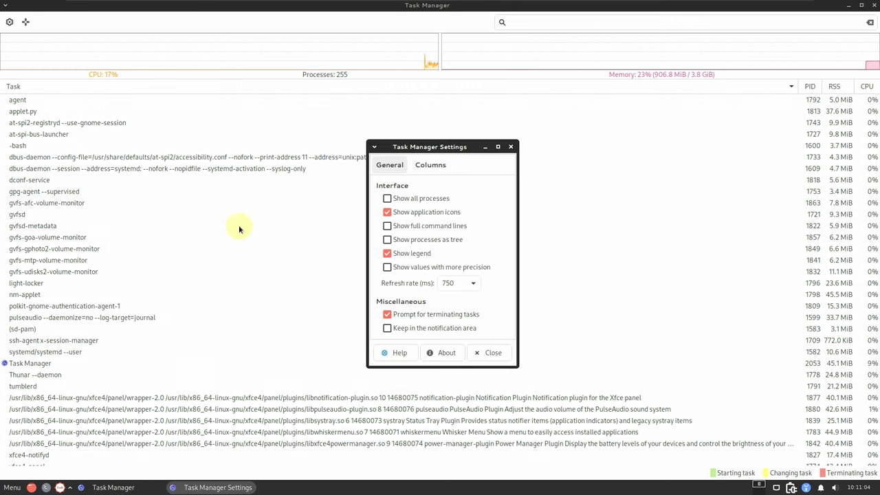
pyautogui.click(430, 352)
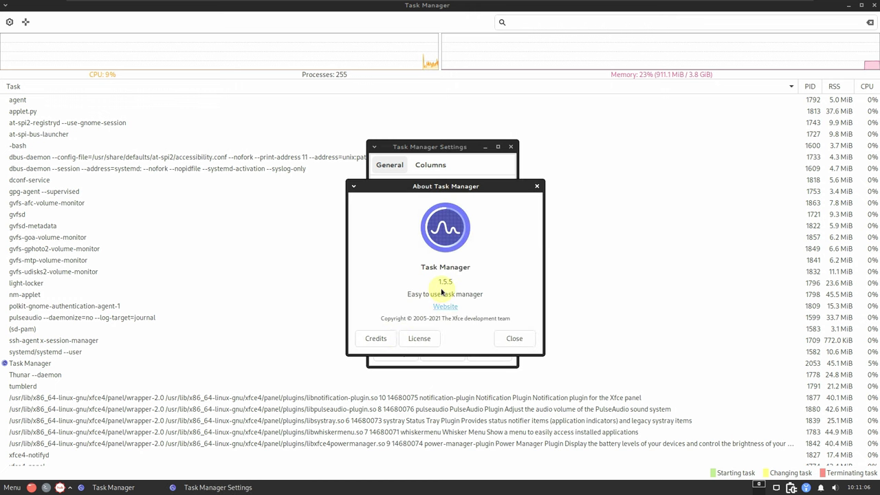
pyautogui.moveTo(437, 282); pyautogui.dragTo(466, 282)
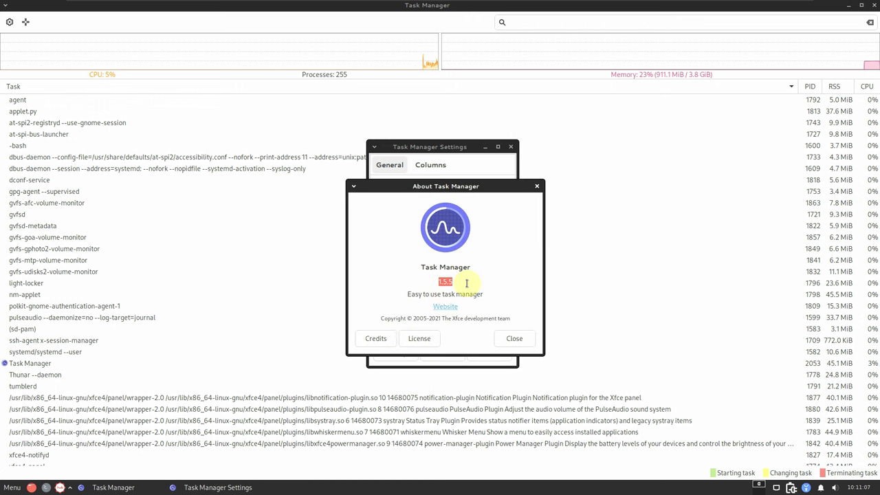
pyautogui.click(510, 339)
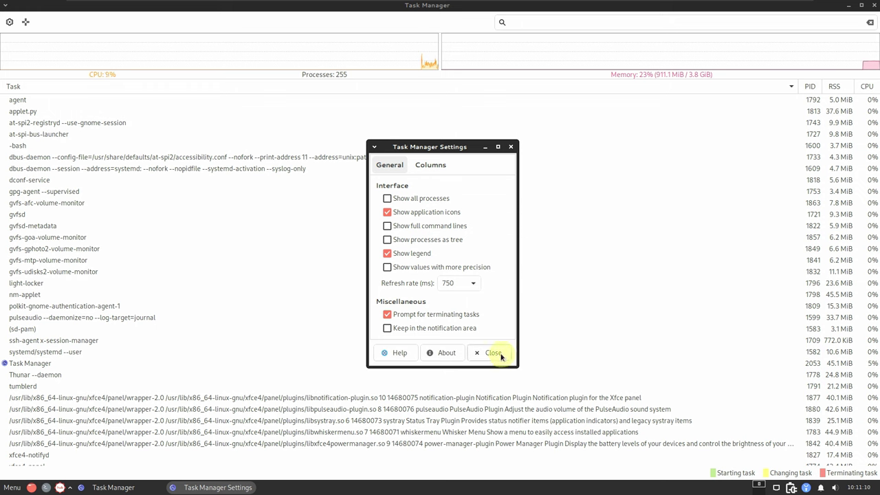
pyautogui.click(499, 355)
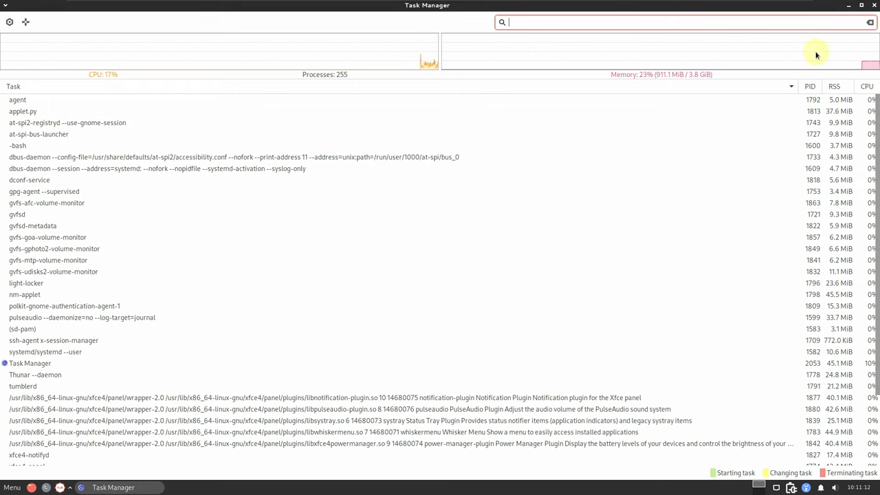
# Restore Task Manager to a smaller window at the top-right and unfocus it.
pyautogui.click(861, 5)
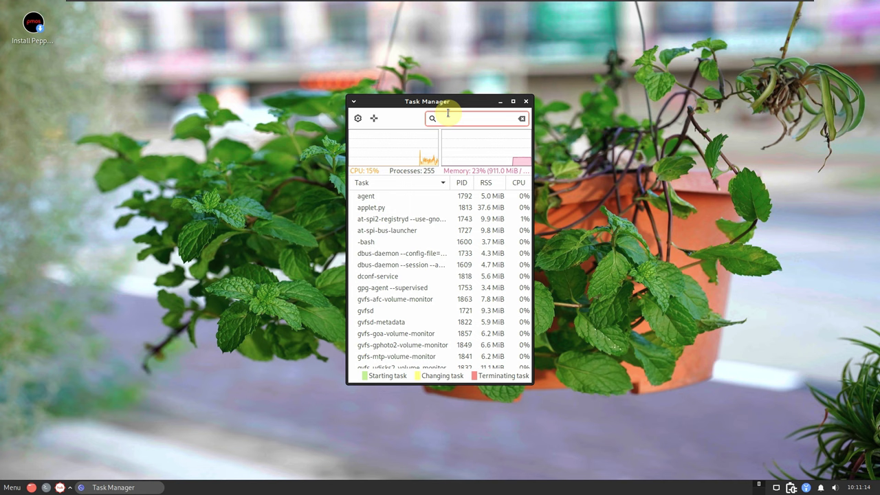
pyautogui.moveTo(459, 100); pyautogui.dragTo(789, 9)
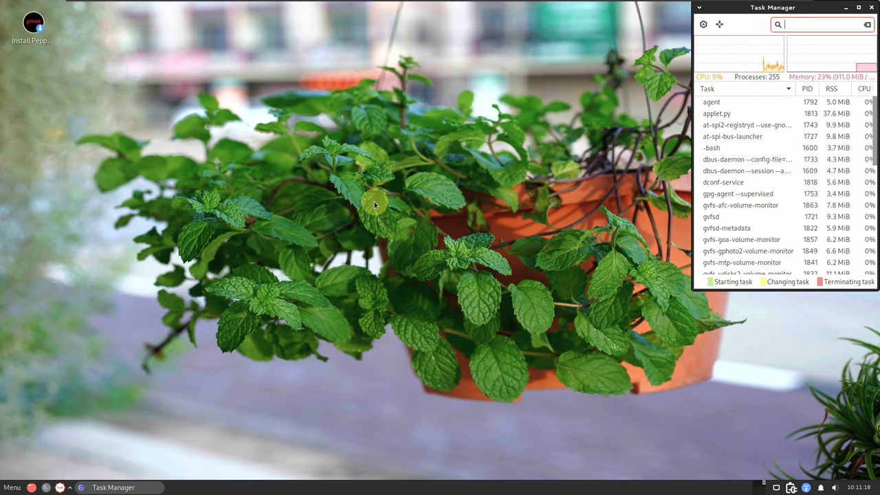
pyautogui.click(349, 255)
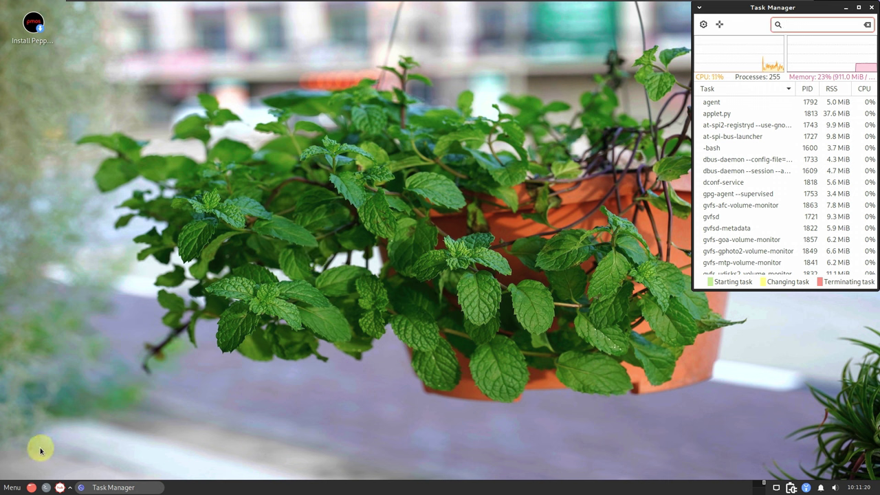
pyautogui.click(15, 486)
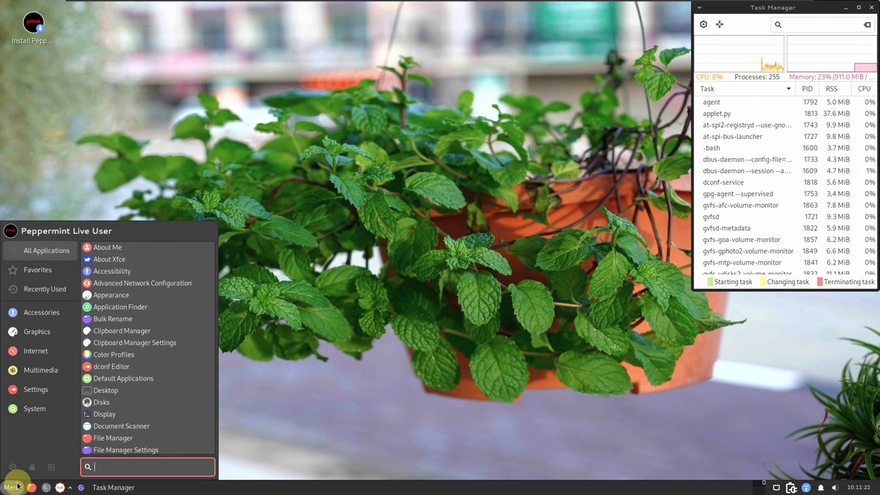
pyautogui.click(148, 258)
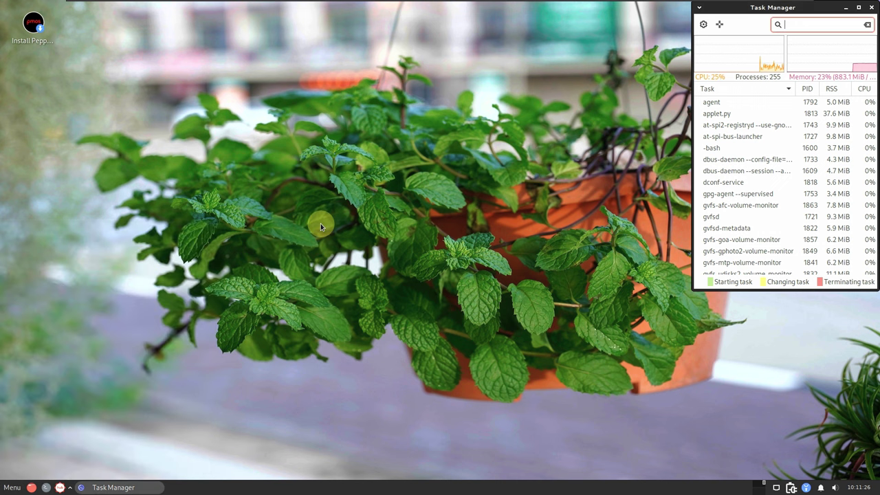
pyautogui.moveTo(461, 101); pyautogui.dragTo(410, 101)
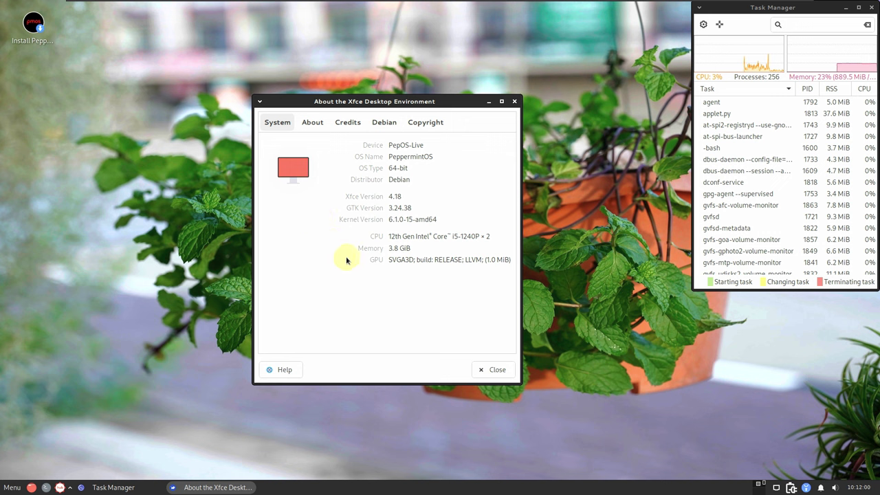
pyautogui.click(495, 371)
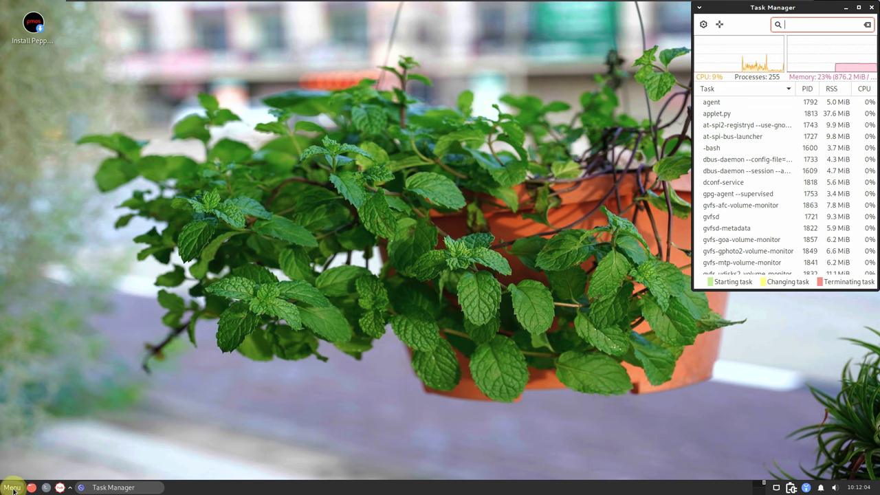
# Browse the Recently Used, Accessories and All Applications categories in the Whisker menu, then close it.
pyautogui.click(12, 489)
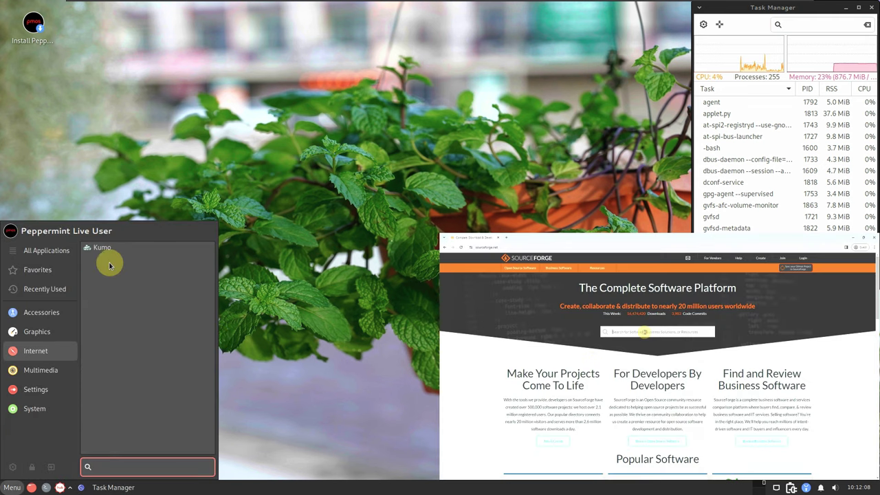
pyautogui.click(45, 288)
pyautogui.click(55, 311)
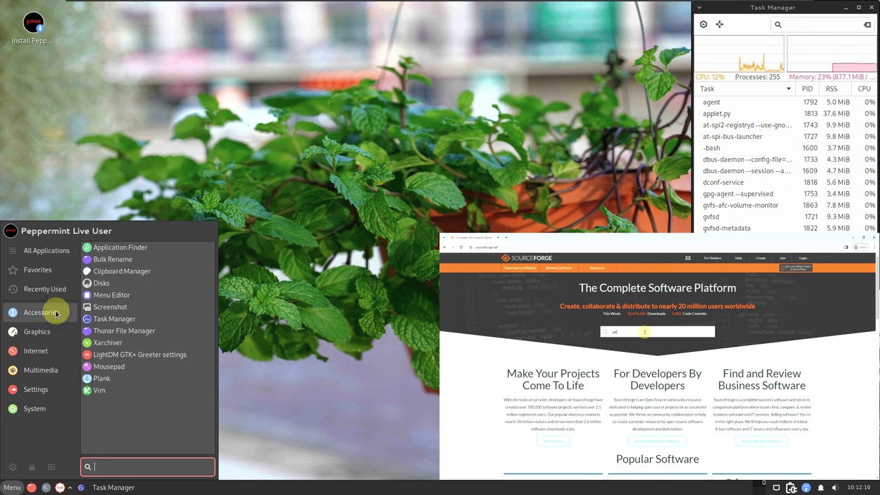
pyautogui.click(55, 251)
pyautogui.scroll(-5, 167, 282)
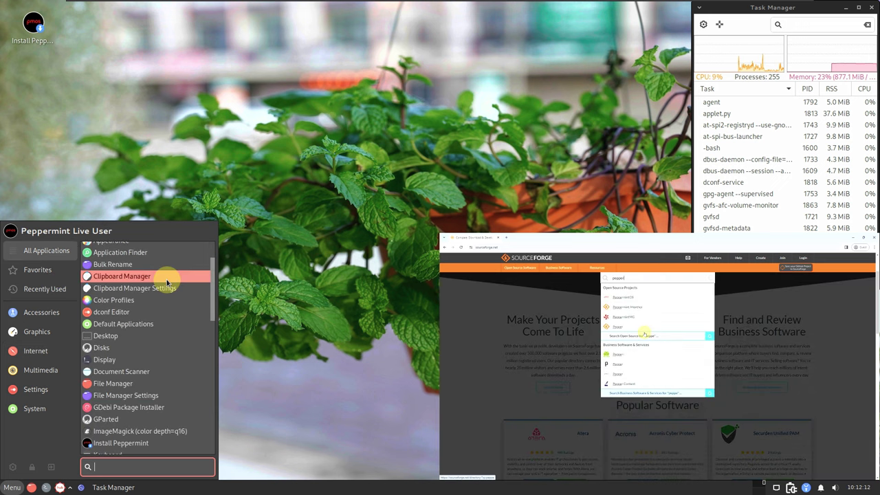
pyautogui.scroll(-8, 166, 279)
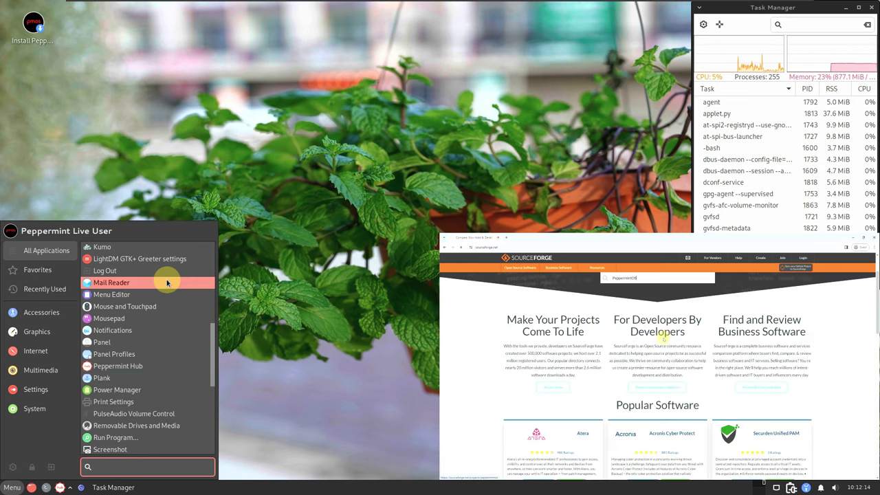
pyautogui.scroll(-4, 169, 385)
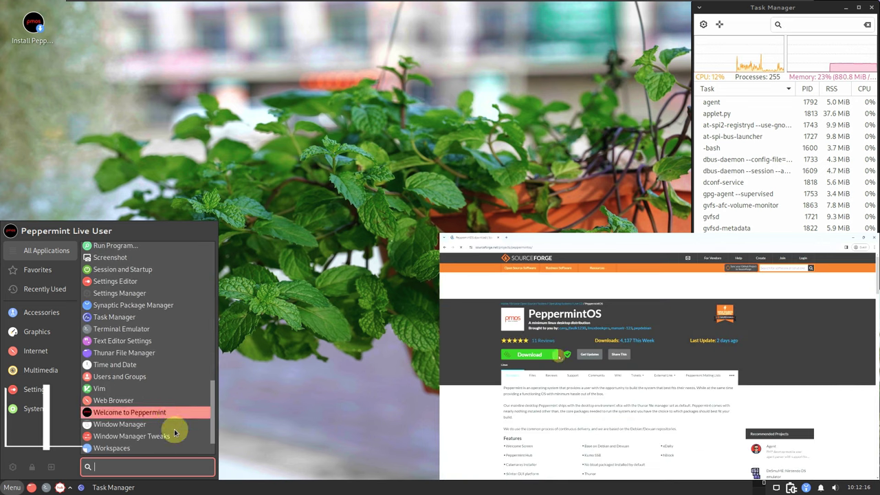
pyautogui.moveTo(212, 453); pyautogui.dragTo(217, 261)
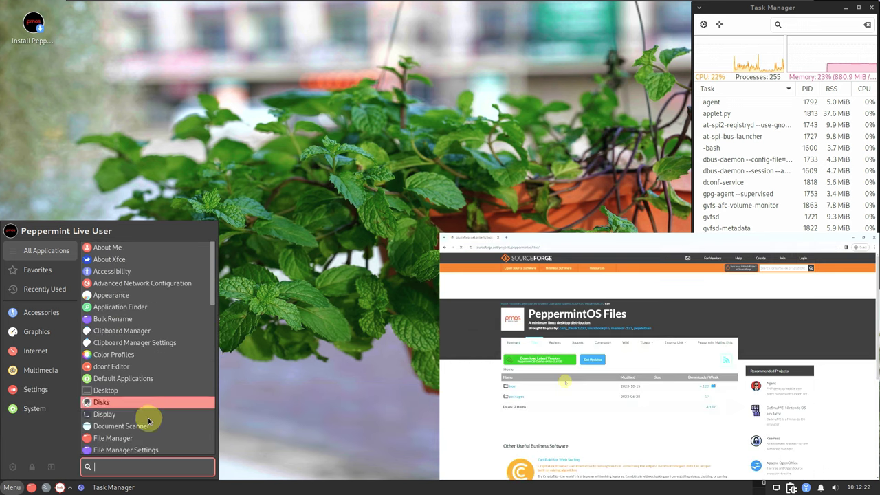
pyautogui.click(197, 373)
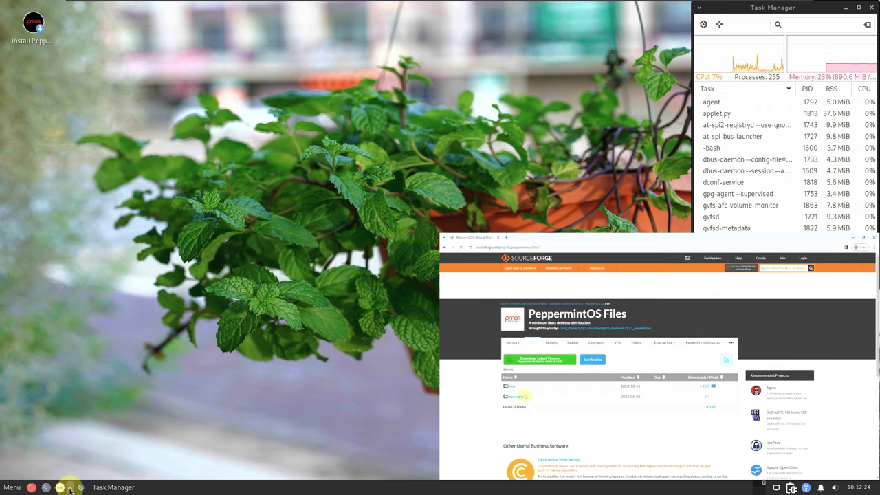
# Open an enlarged terminal and run inxi and inxi -b for the hardware summary.
pyautogui.click(46, 487)
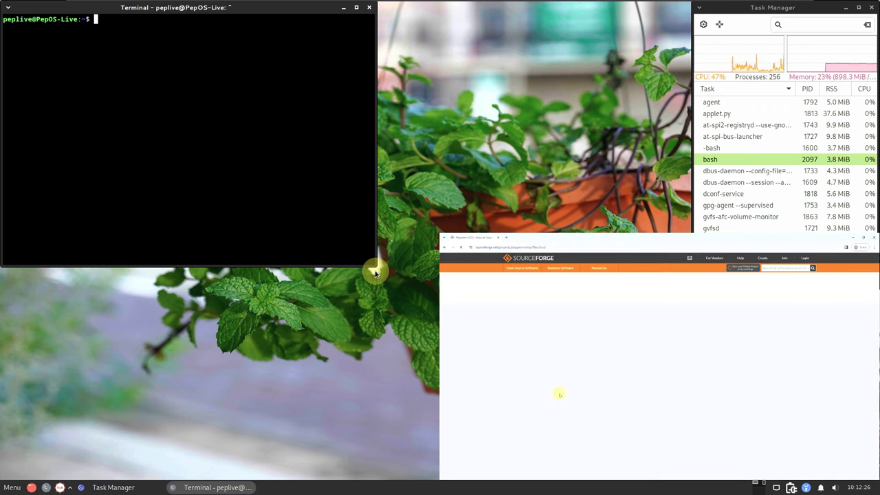
pyautogui.moveTo(372, 264); pyautogui.dragTo(585, 451)
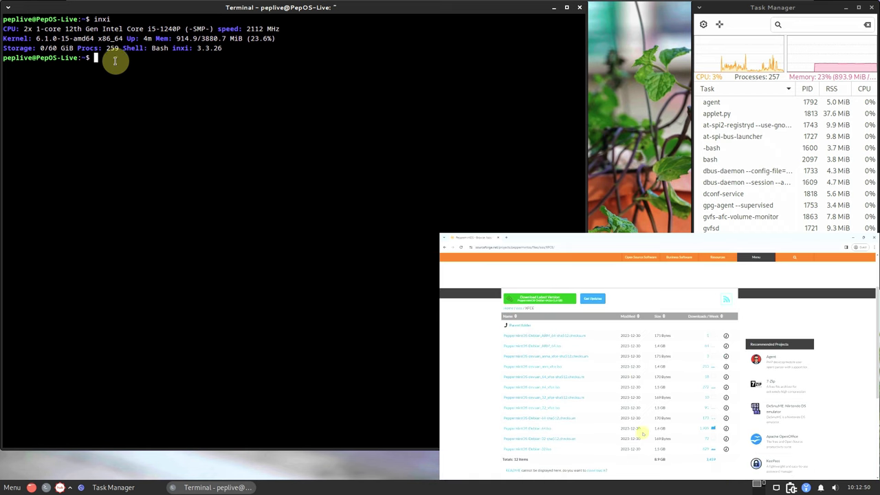
pyautogui.write('xi -b')
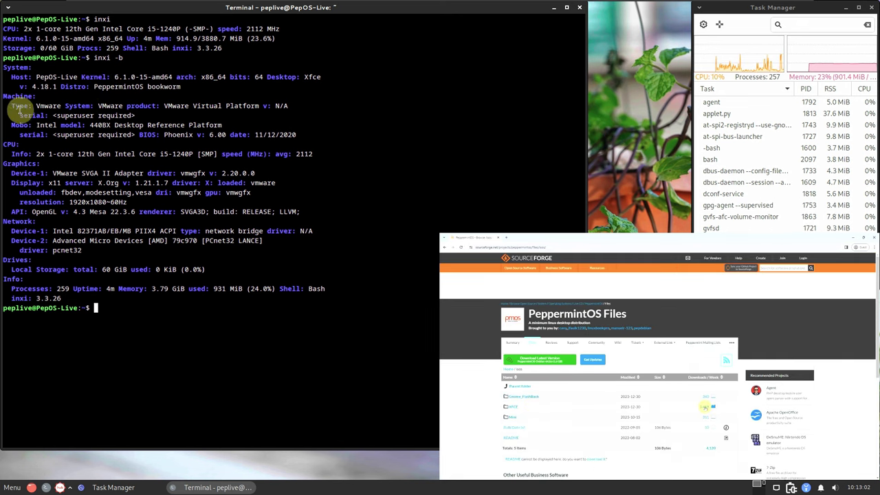
pyautogui.moveTo(10, 103); pyautogui.dragTo(260, 124)
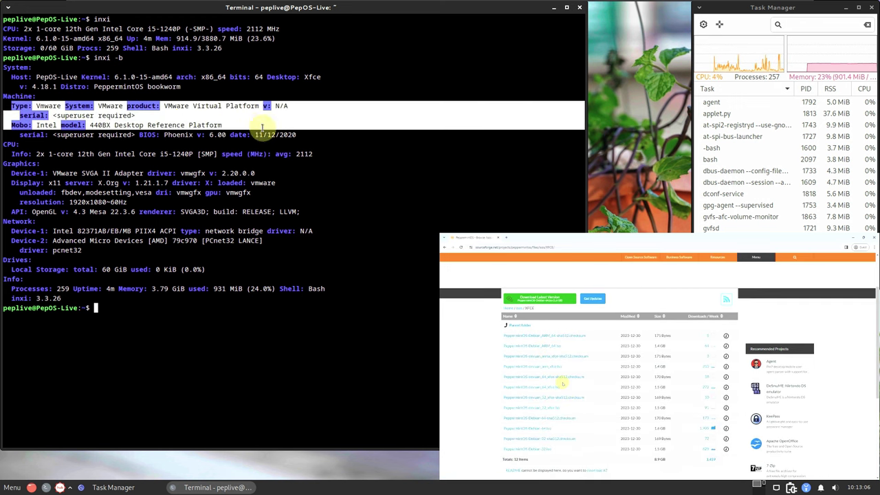
pyautogui.click(263, 129)
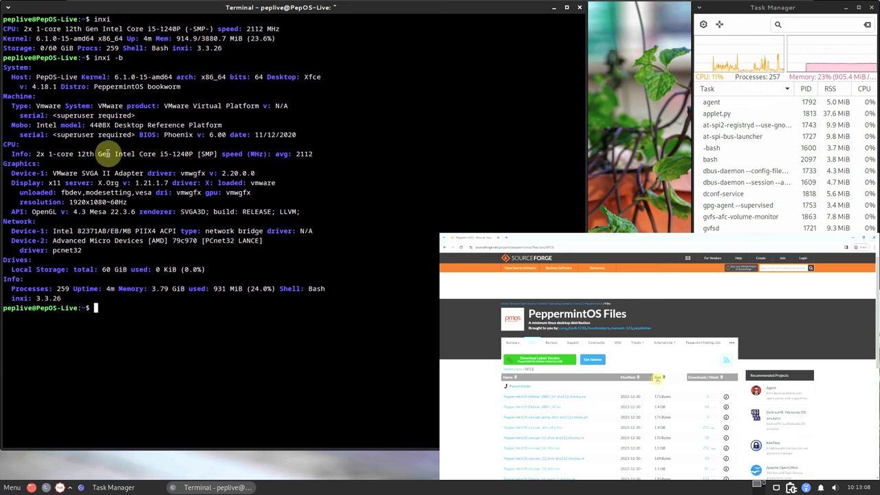
pyautogui.moveTo(181, 174); pyautogui.dragTo(264, 173)
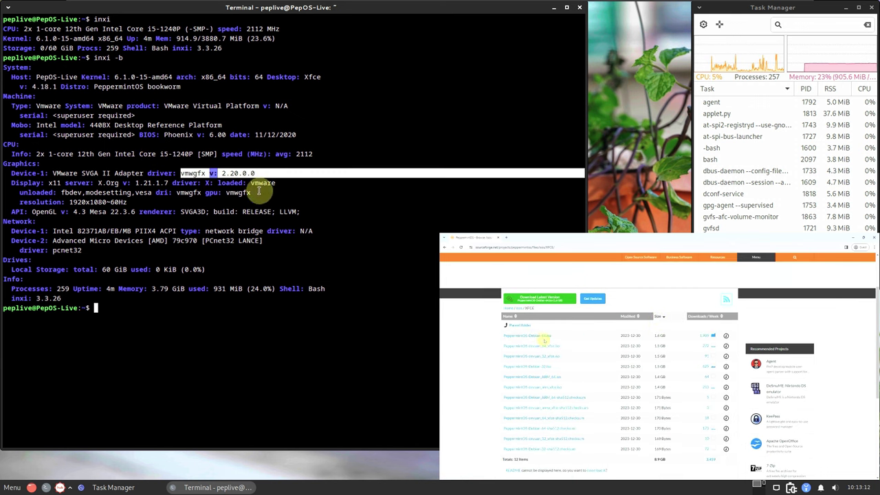
pyautogui.click(123, 192)
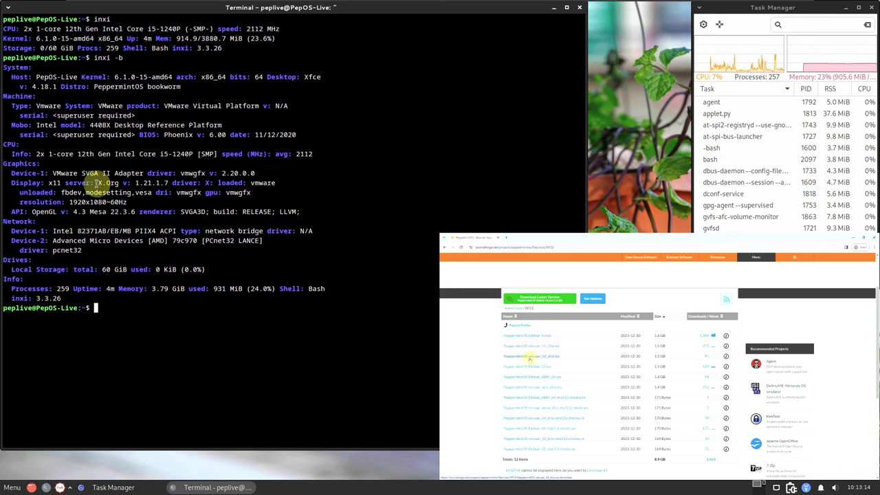
pyautogui.moveTo(98, 184); pyautogui.dragTo(159, 182)
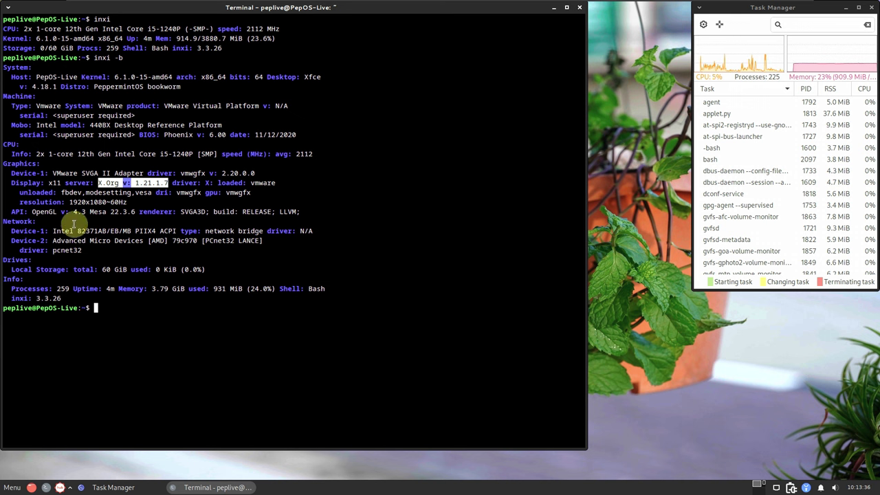
pyautogui.moveTo(69, 202); pyautogui.dragTo(131, 202)
pyautogui.click(107, 235)
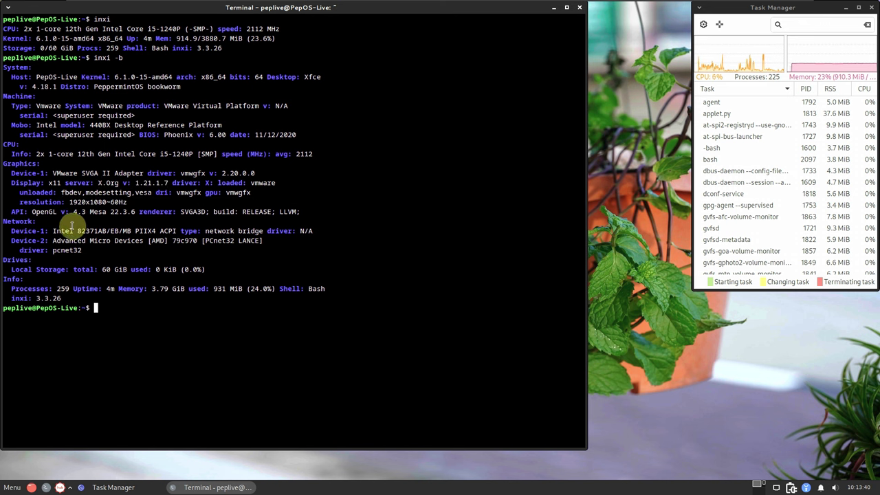
pyautogui.moveTo(12, 183); pyautogui.dragTo(63, 184)
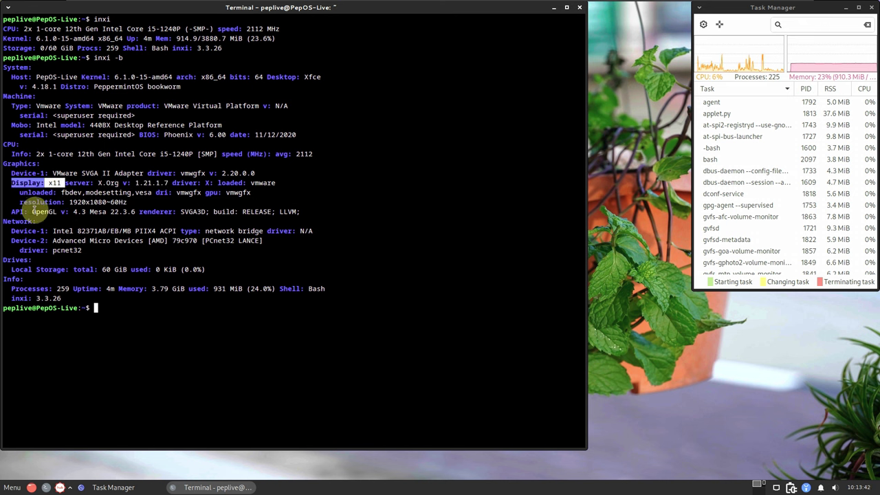
pyautogui.moveTo(31, 211); pyautogui.dragTo(137, 213)
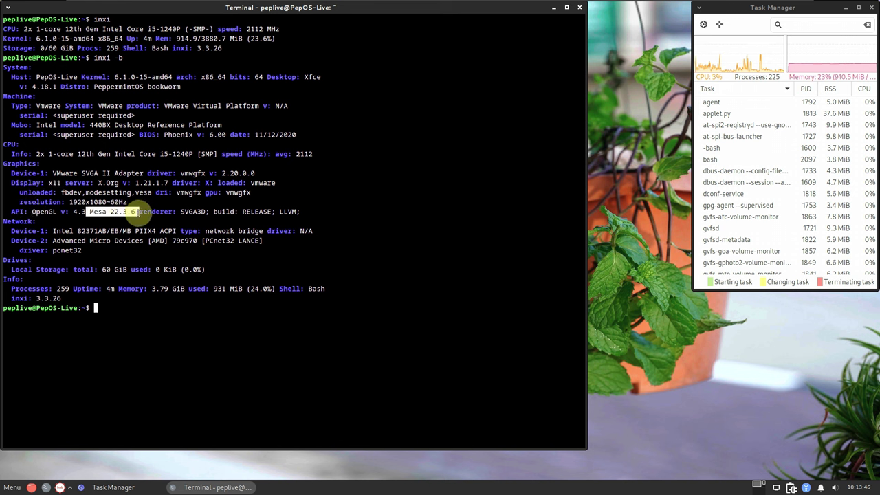
pyautogui.click(198, 270)
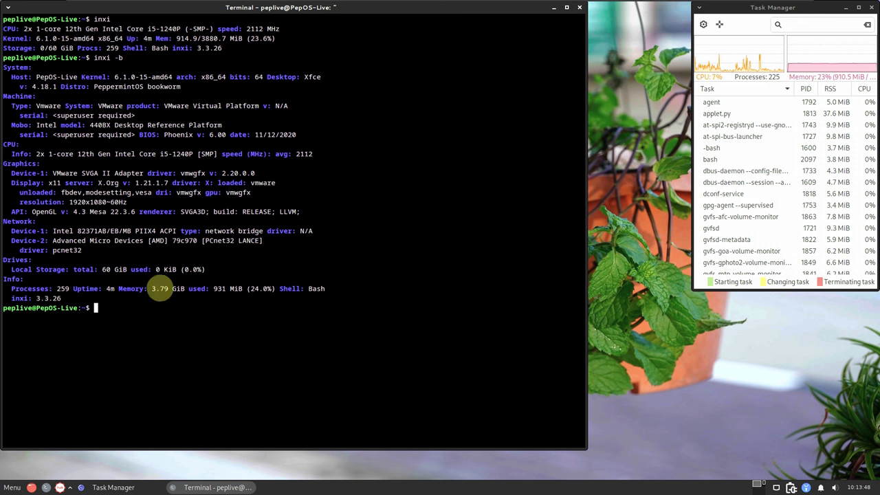
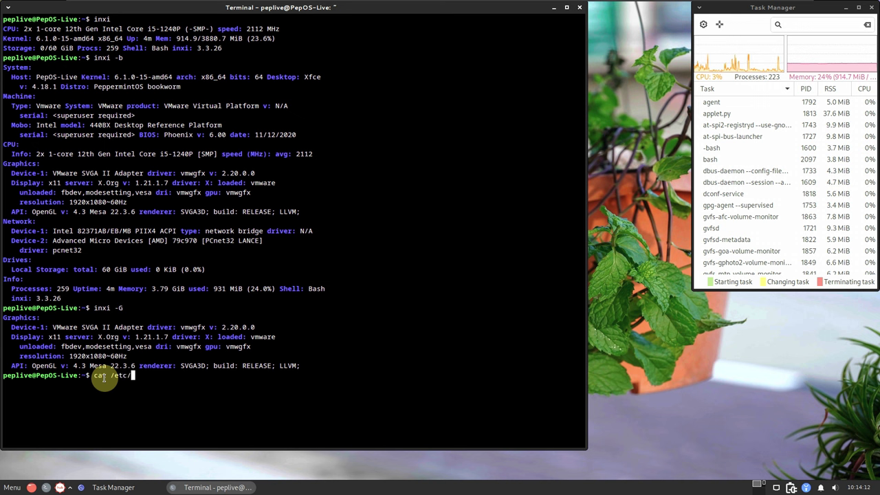
# Print the OS release, a neofetch summary and the full inxi -F report, and briefly mark the PulseAudio version line.
pyautogui.press('Return')
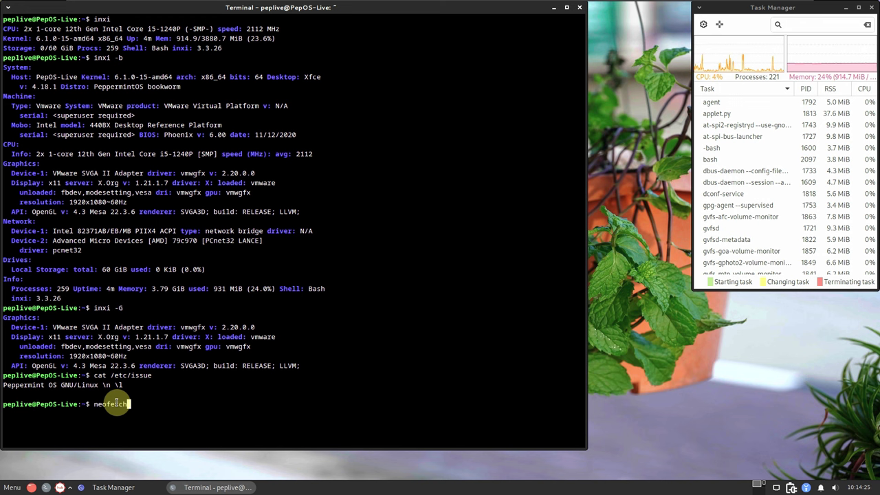
pyautogui.press('Return')
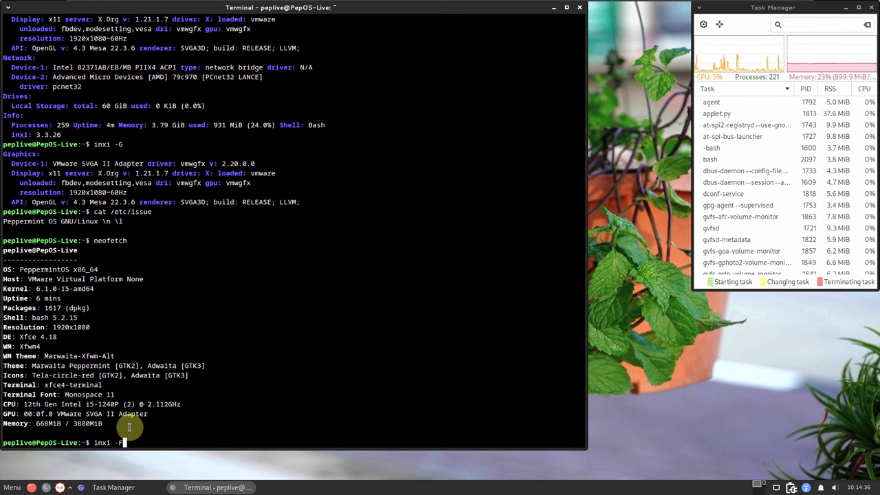
pyautogui.press('Return')
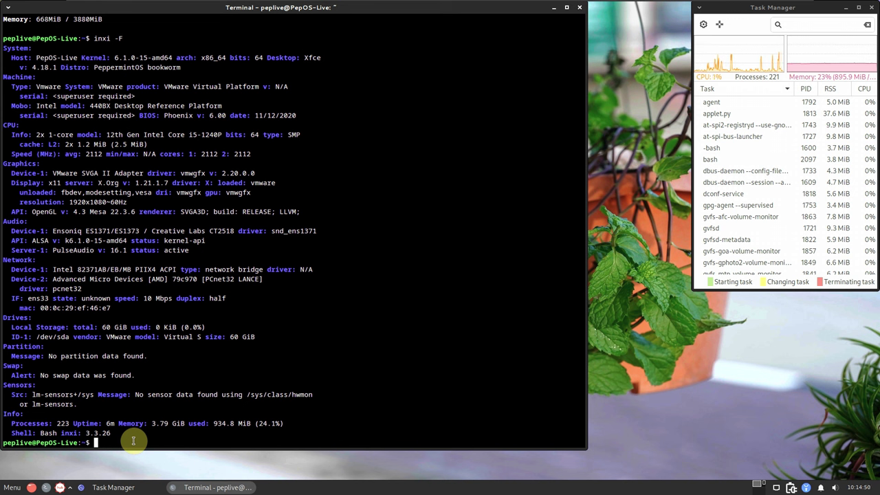
pyautogui.moveTo(53, 250); pyautogui.dragTo(118, 252)
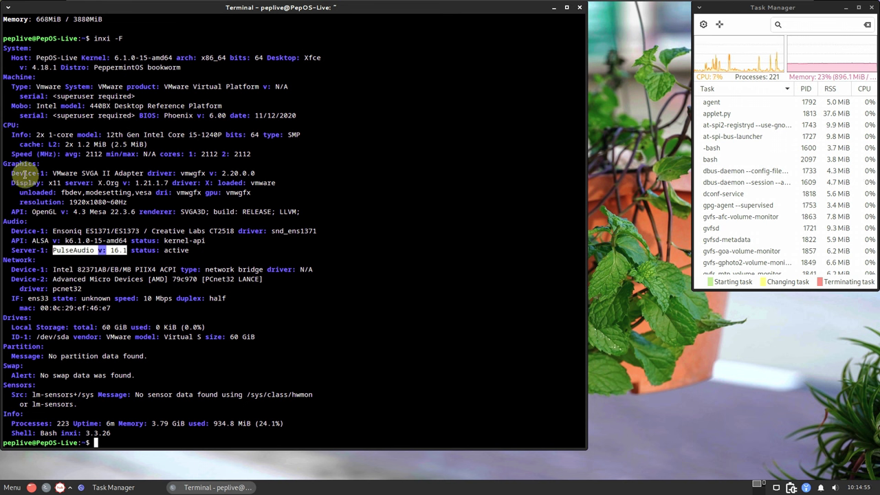
pyautogui.click(103, 441)
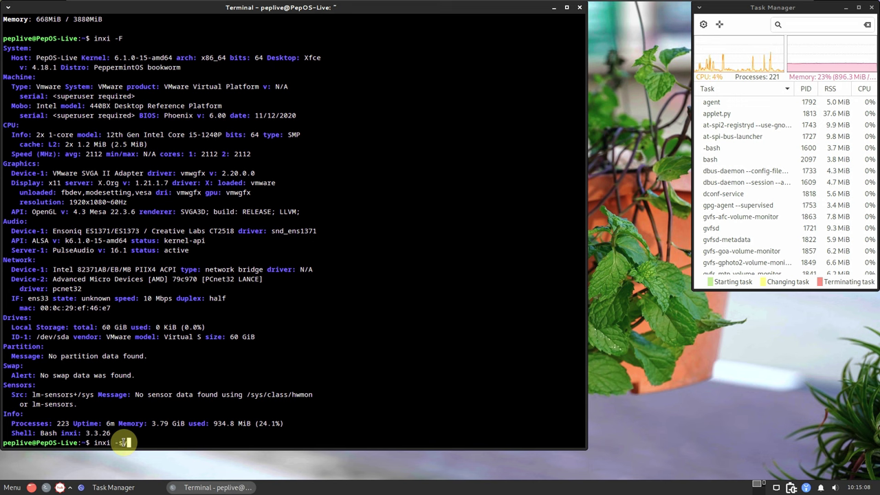
# Print the verbose inxi report, scroll back through it, then try htop, which is not found.
pyautogui.press('Return')
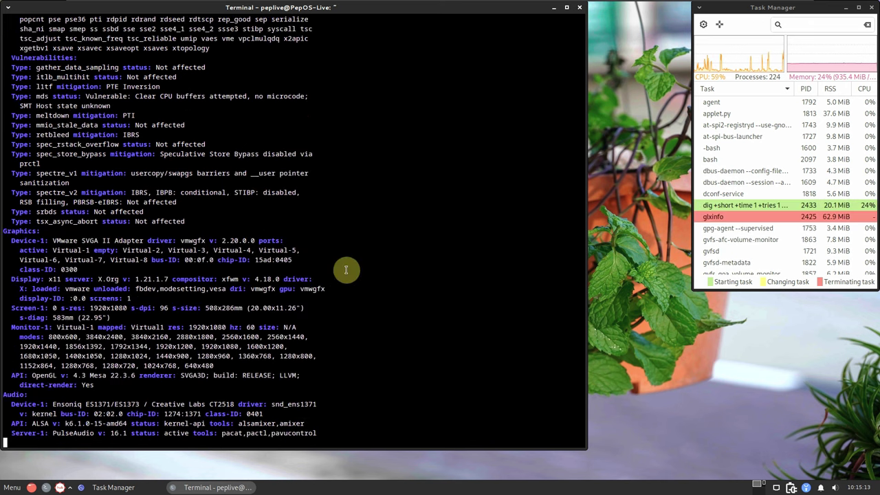
pyautogui.scroll(15, 367, 270)
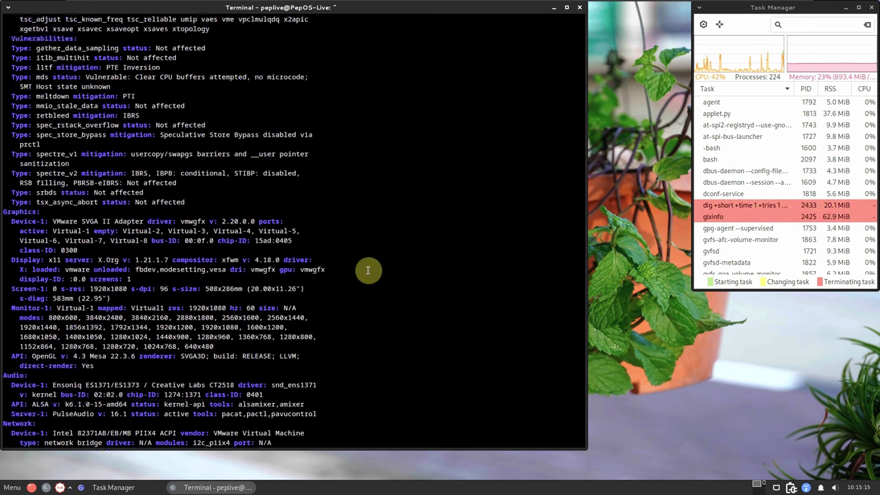
pyautogui.scroll(8, 324, 247)
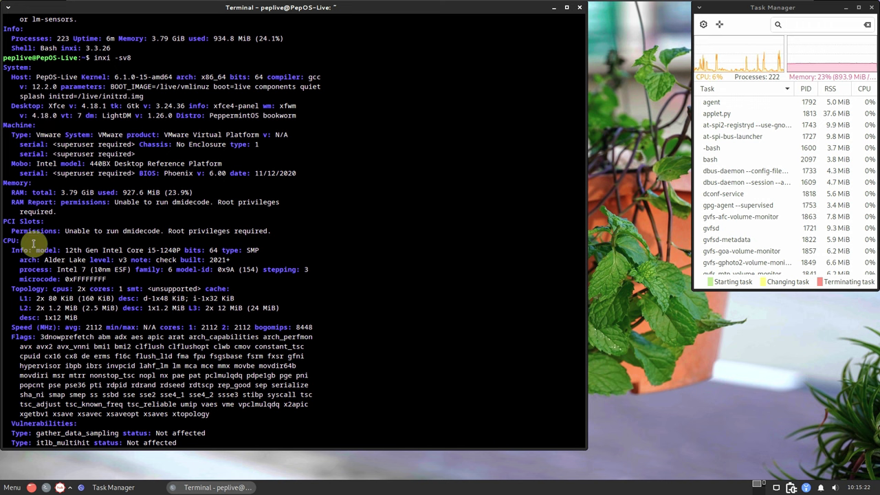
pyautogui.scroll(-5, 408, 202)
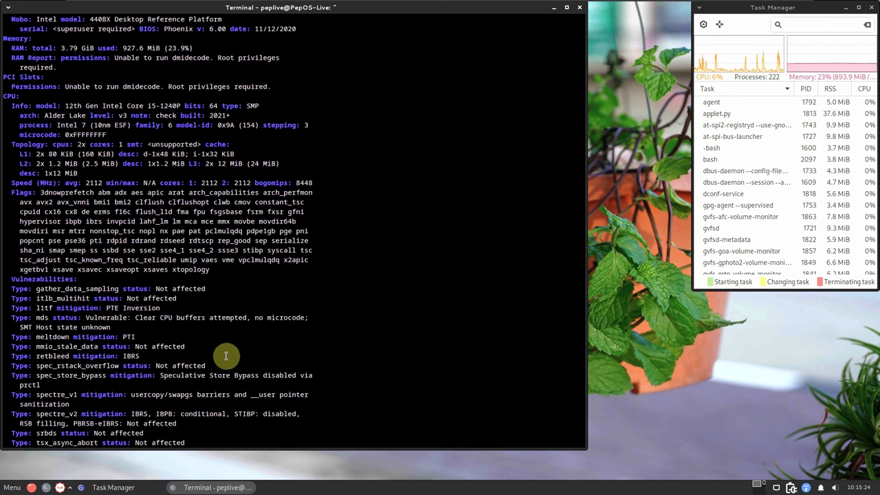
pyautogui.scroll(-5, 314, 261)
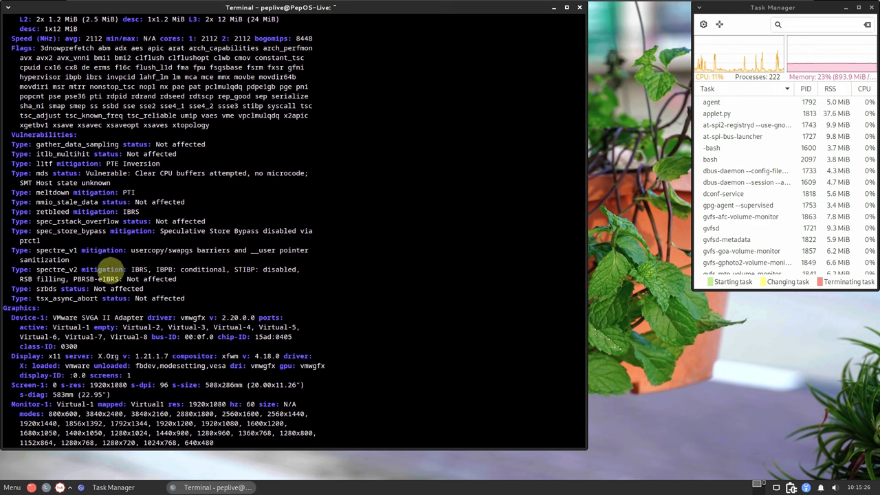
pyautogui.scroll(-8, 284, 314)
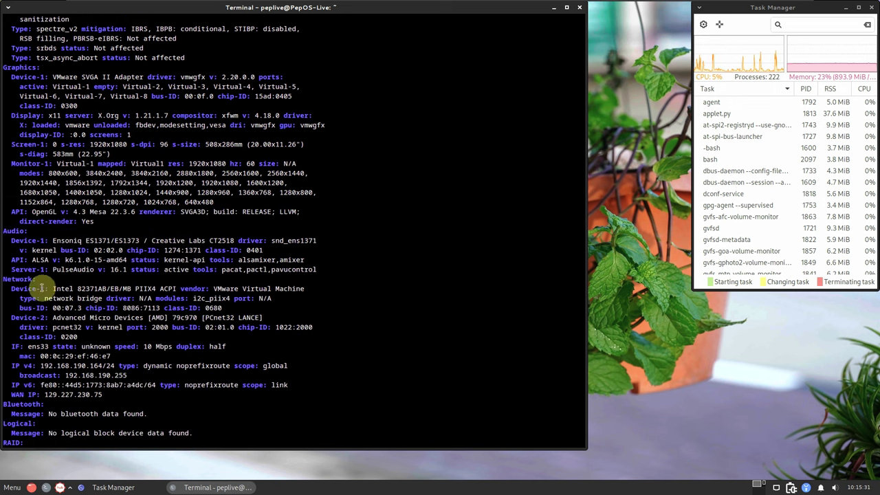
pyautogui.scroll(-5, 232, 310)
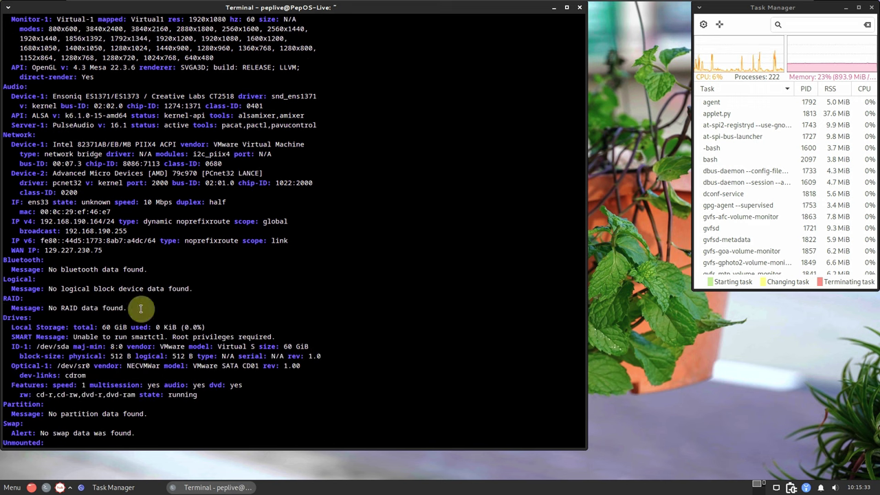
pyautogui.scroll(-7, 276, 361)
pyautogui.scroll(-7, 275, 360)
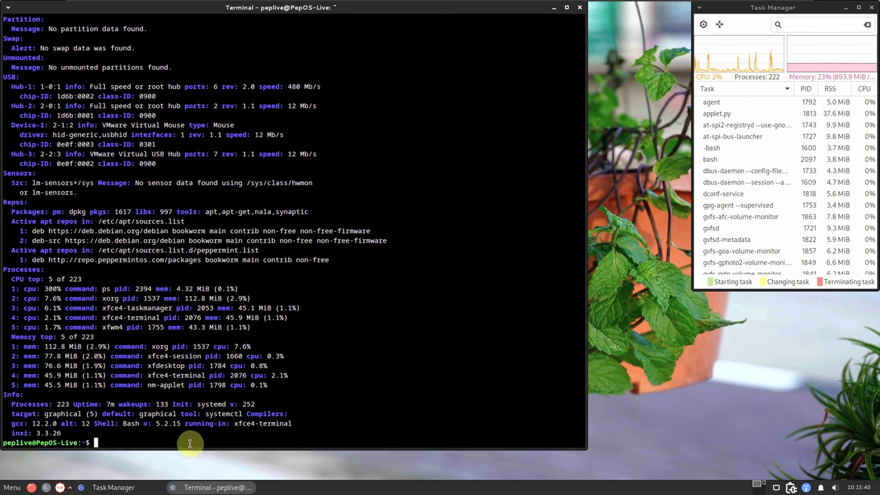
pyautogui.write('p')
pyautogui.press('Return')
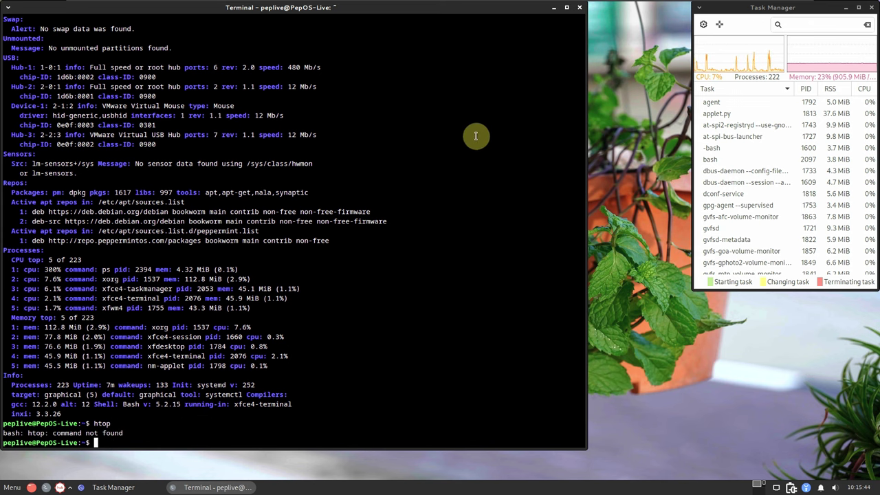
# Close the terminal and glance at the panel clock's calendar.
pyautogui.click(579, 9)
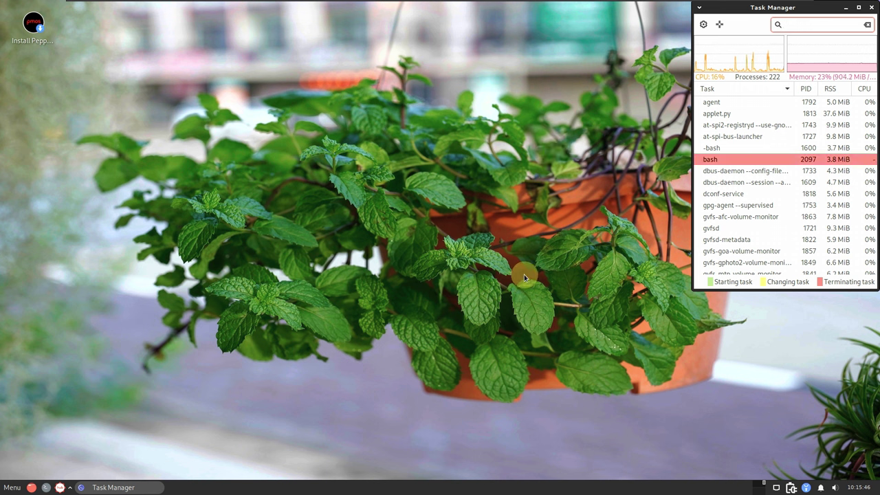
pyautogui.click(858, 485)
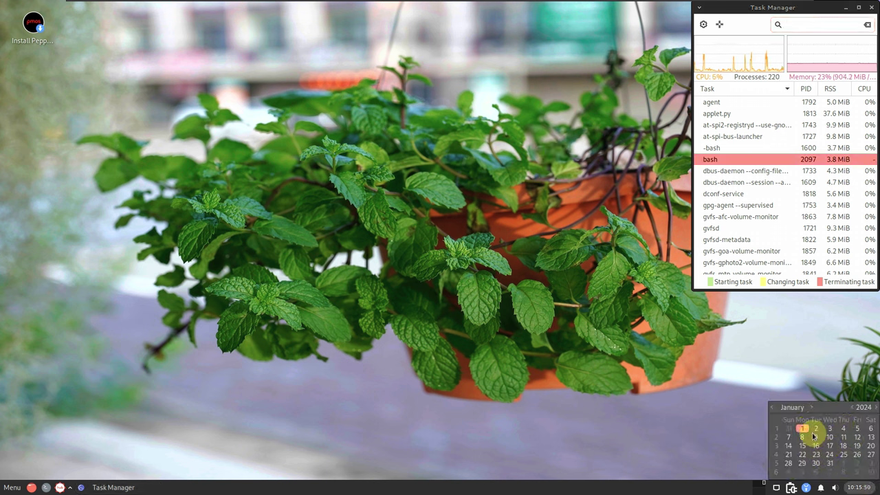
pyautogui.click(834, 488)
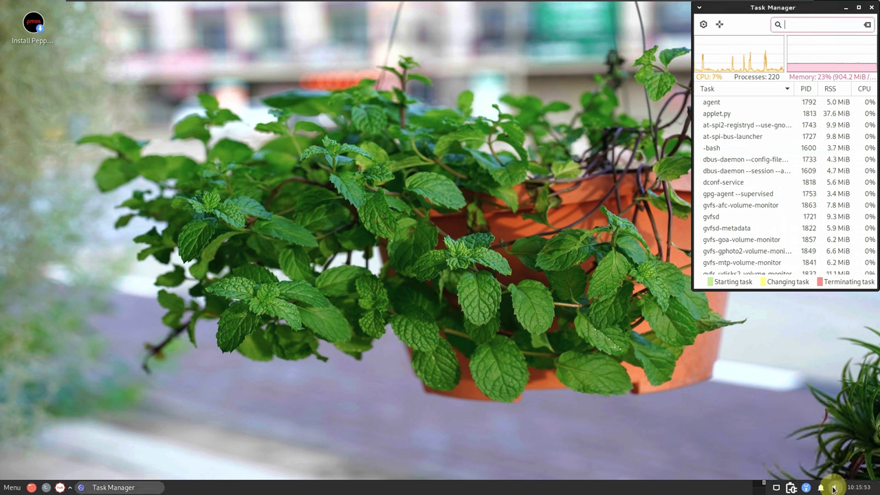
# Open the Audio mixer from the volume applet, then enlarge and reposition its window.
pyautogui.click(833, 487)
pyautogui.click(824, 472)
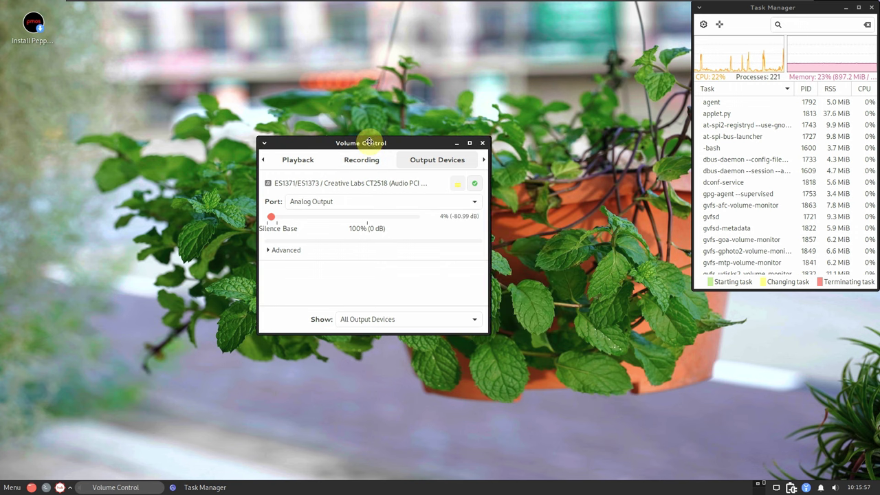
pyautogui.moveTo(486, 335); pyautogui.dragTo(615, 424)
pyautogui.moveTo(435, 147); pyautogui.dragTo(379, 126)
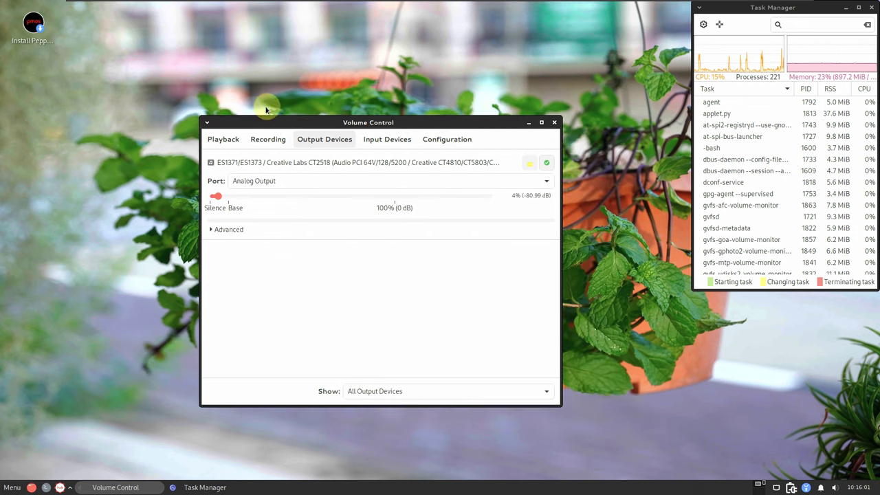
# Browse the Playback, Recording, Output Devices, Input Devices and Configuration tabs.
pyautogui.click(223, 139)
pyautogui.click(273, 140)
pyautogui.click(230, 140)
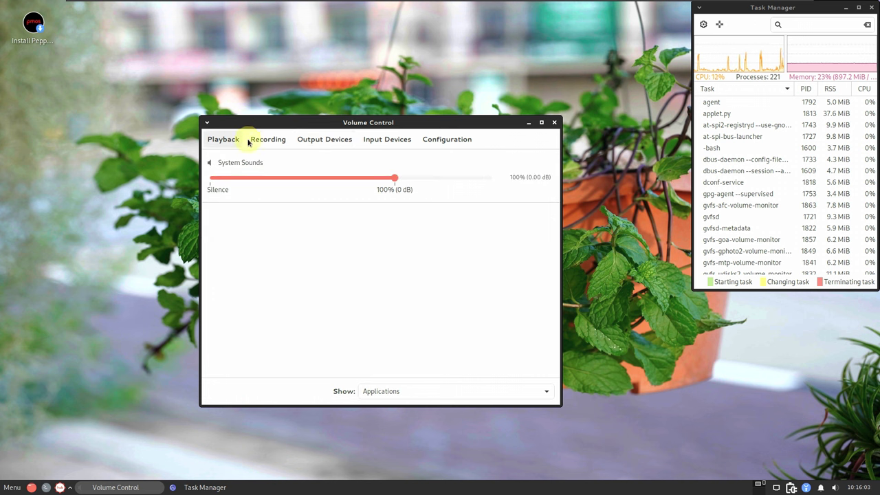
pyautogui.click(255, 140)
pyautogui.click(320, 139)
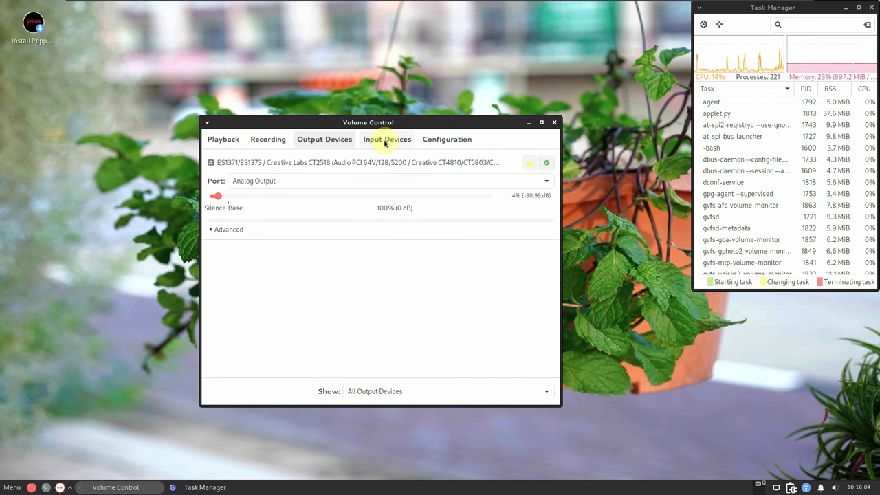
pyautogui.click(384, 142)
pyautogui.click(439, 140)
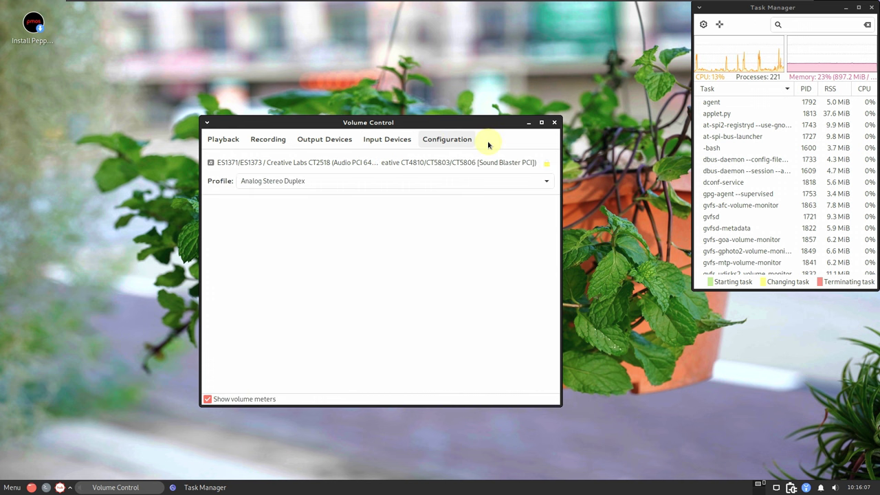
# Inspect the card profile, port (Microphone) and filter (All Except Monitors) lists unchanged, then close the mixer.
pyautogui.click(440, 181)
pyautogui.click(435, 305)
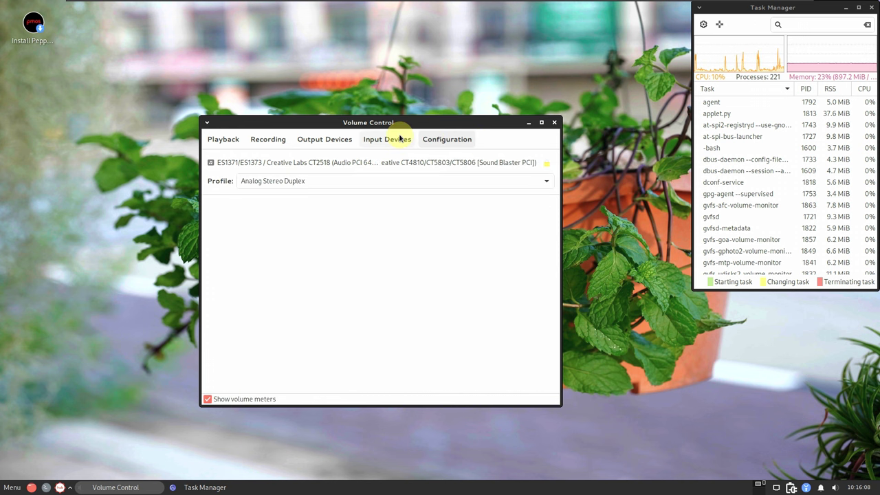
pyautogui.click(389, 140)
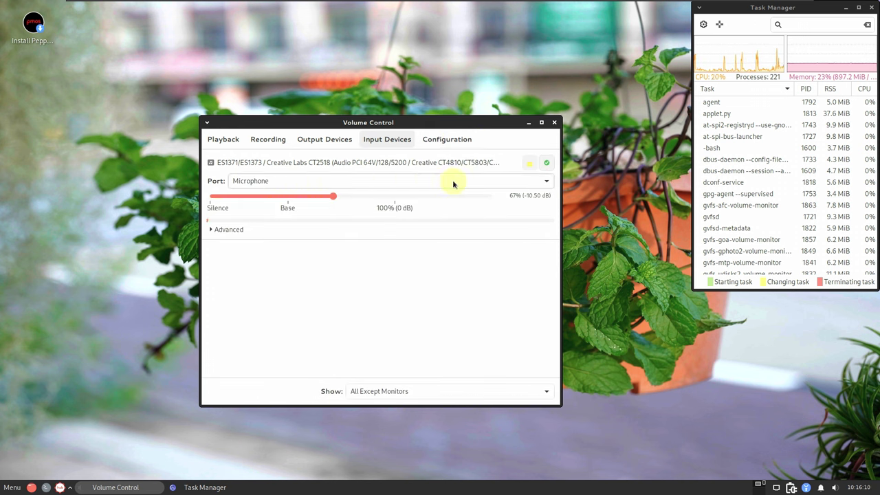
pyautogui.click(517, 184)
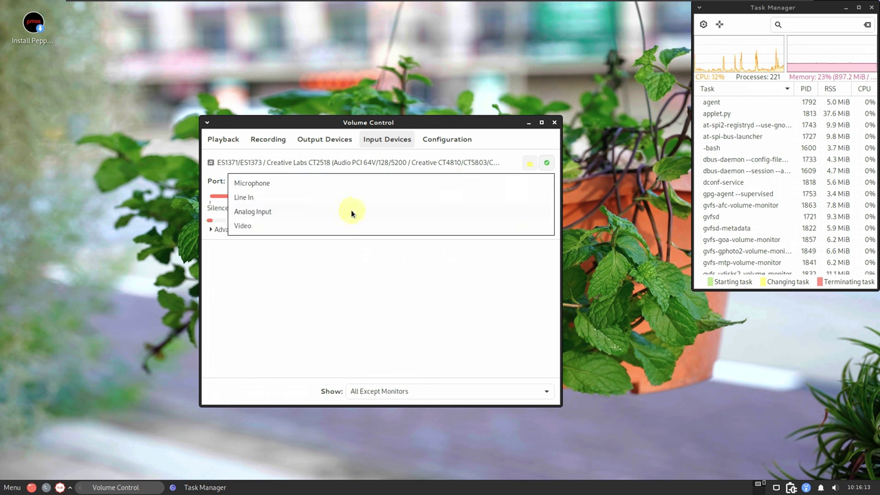
pyautogui.click(404, 326)
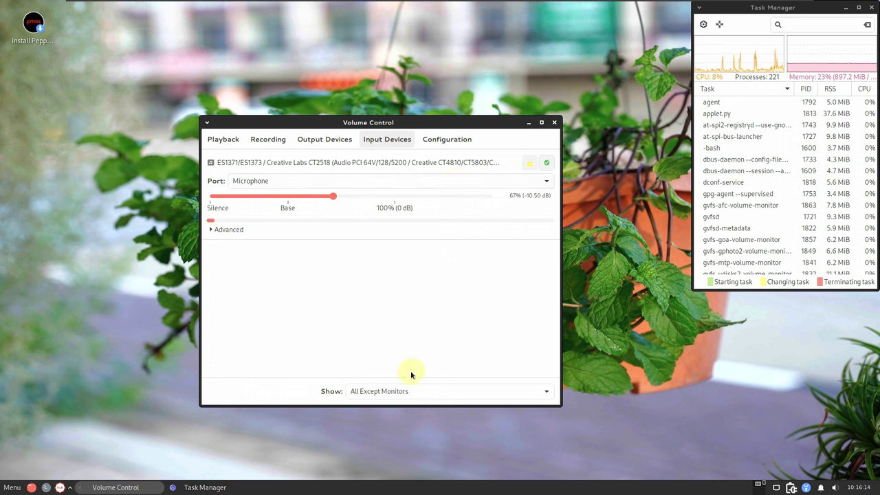
pyautogui.click(413, 393)
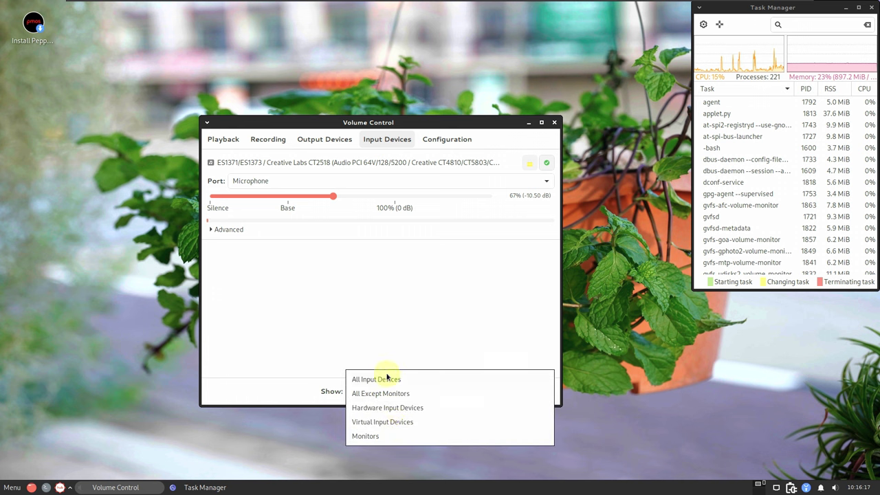
pyautogui.click(440, 306)
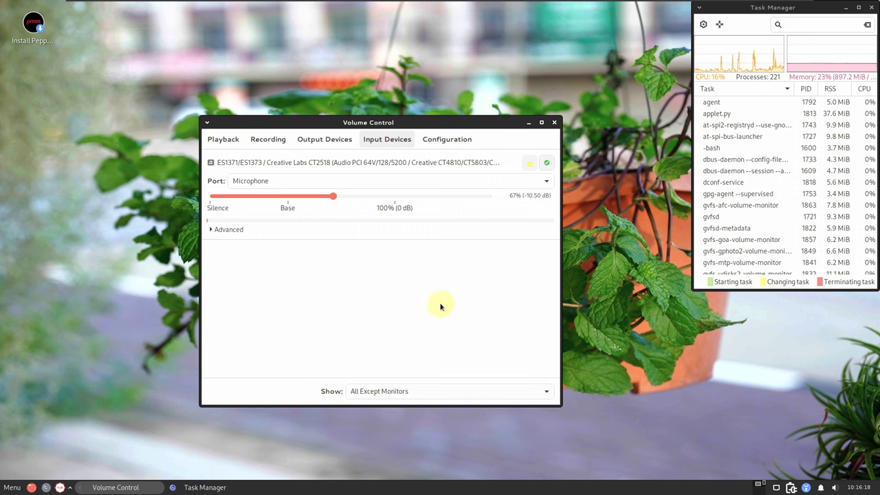
pyautogui.click(553, 122)
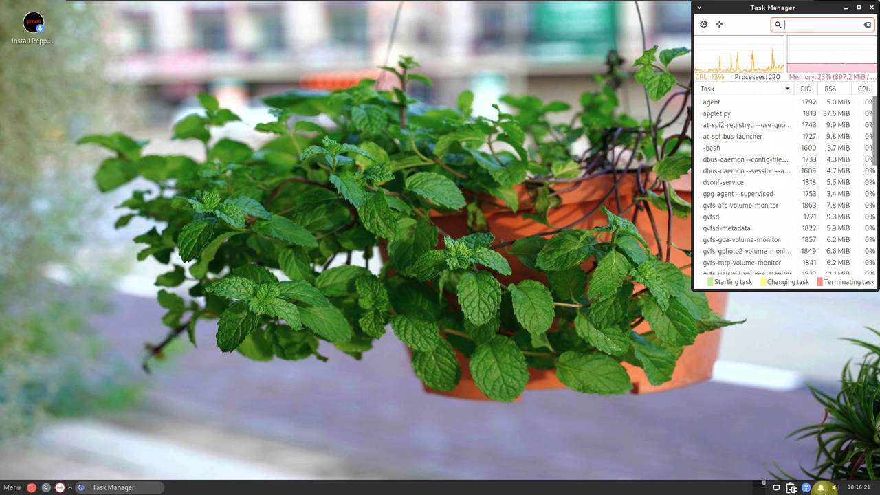
pyautogui.click(820, 487)
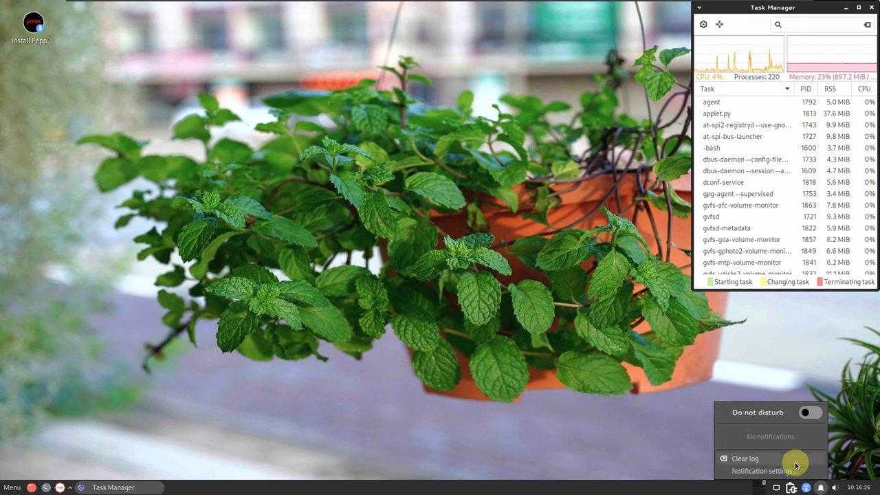
pyautogui.click(759, 471)
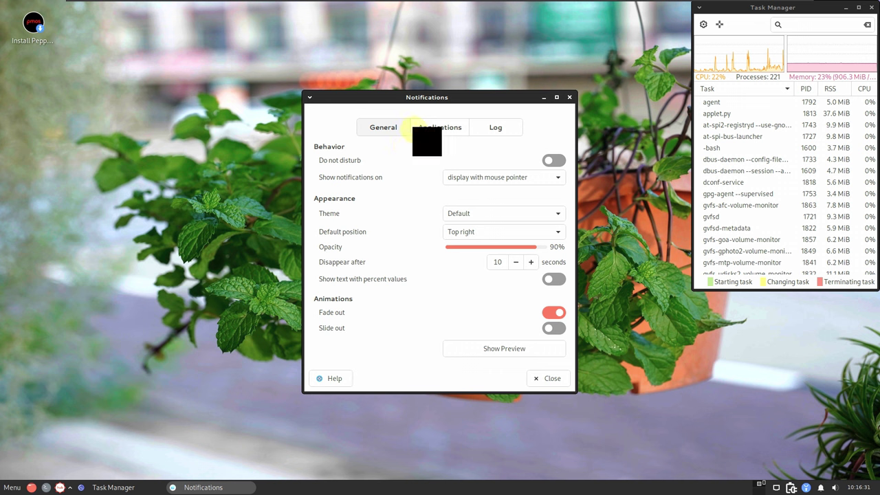
pyautogui.click(422, 130)
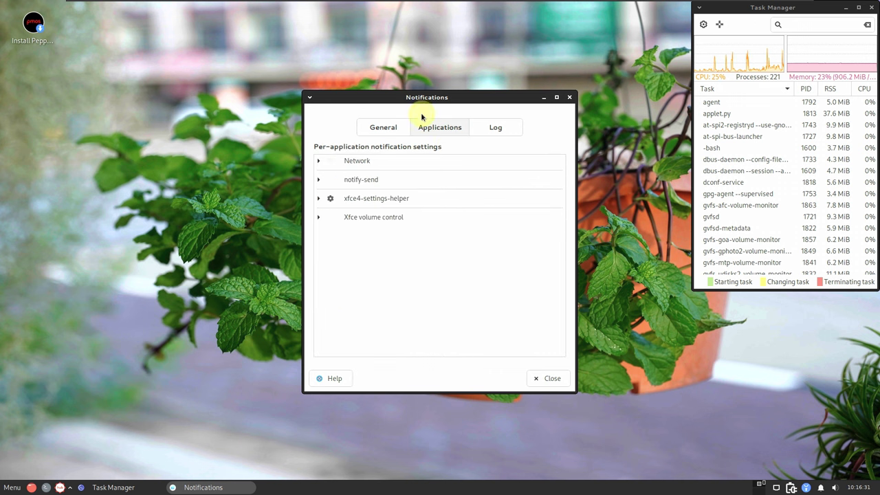
pyautogui.click(318, 163)
pyautogui.click(318, 255)
pyautogui.scroll(-1, 326, 315)
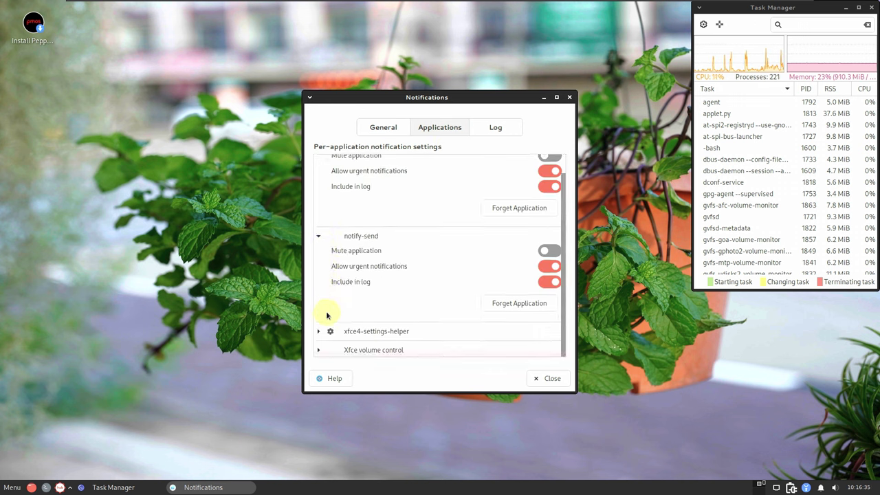
pyautogui.click(322, 332)
pyautogui.scroll(-1, 559, 303)
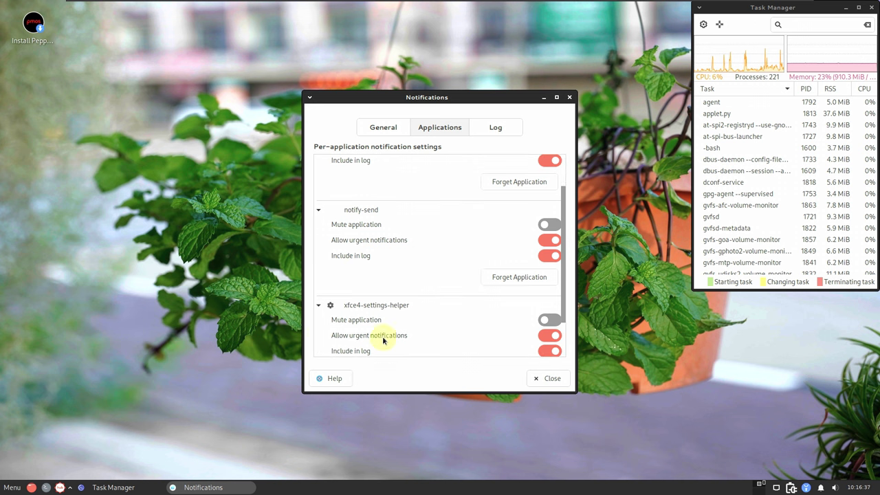
pyautogui.scroll(-2, 371, 343)
pyautogui.click(318, 350)
pyautogui.scroll(-2, 395, 266)
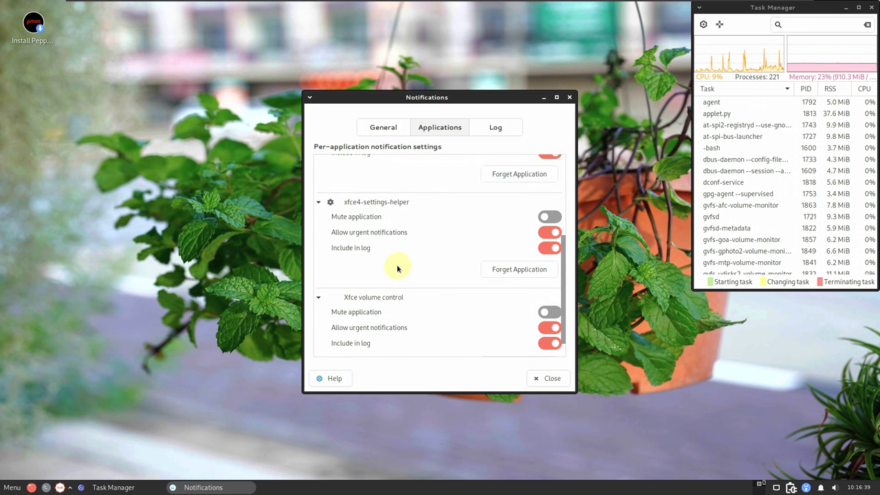
pyautogui.scroll(3, 411, 323)
pyautogui.click(495, 131)
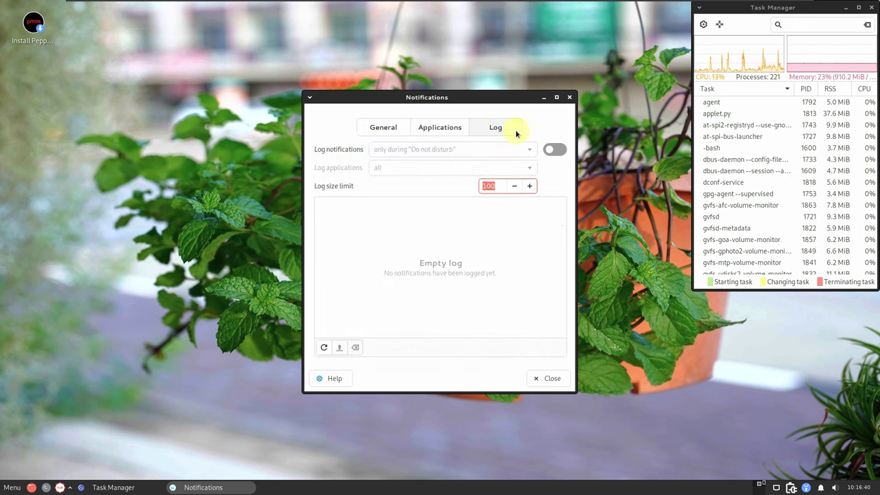
pyautogui.click(552, 378)
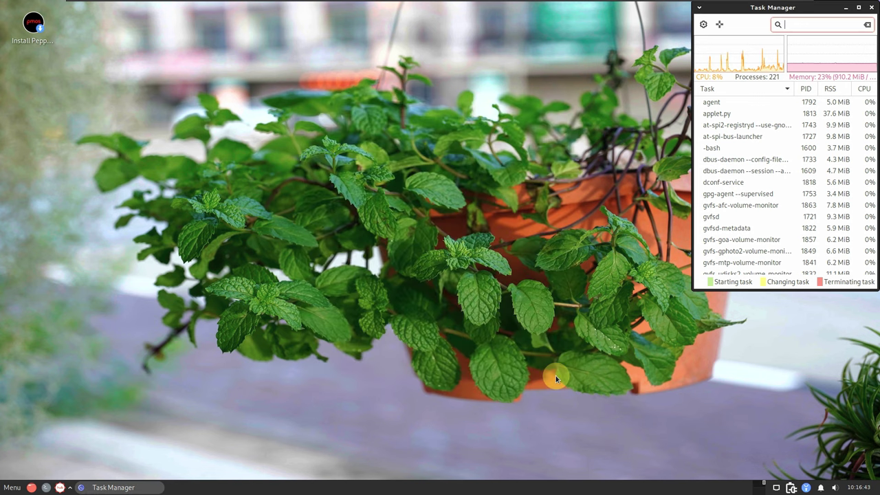
pyautogui.rightClick(805, 487)
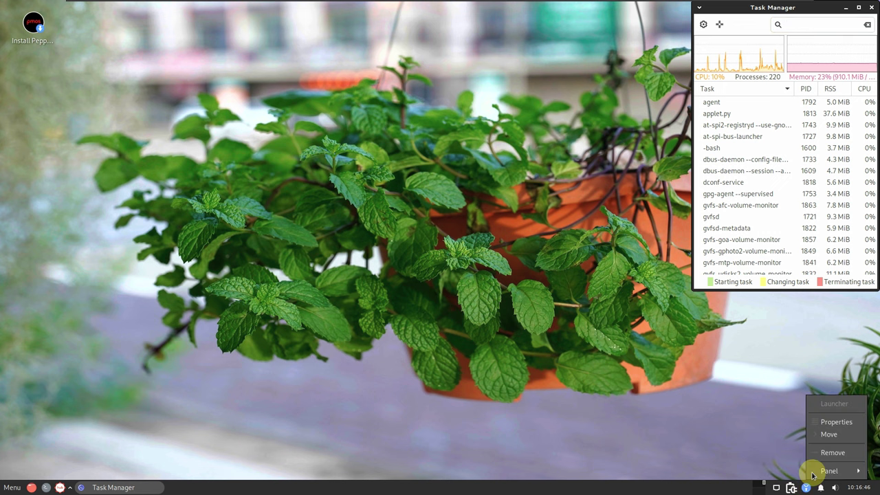
pyautogui.press('Escape')
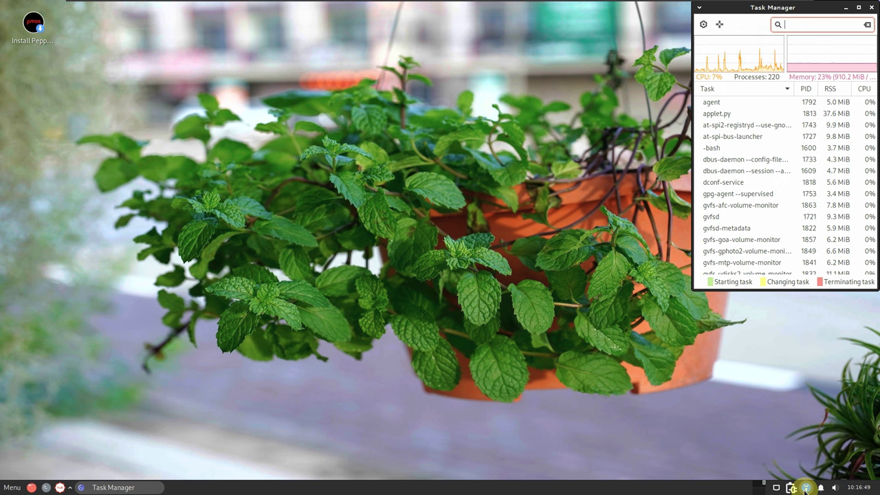
# Run Peppermint Update in an enlarged terminal and open Power Manager Settings from the tray.
pyautogui.click(806, 487)
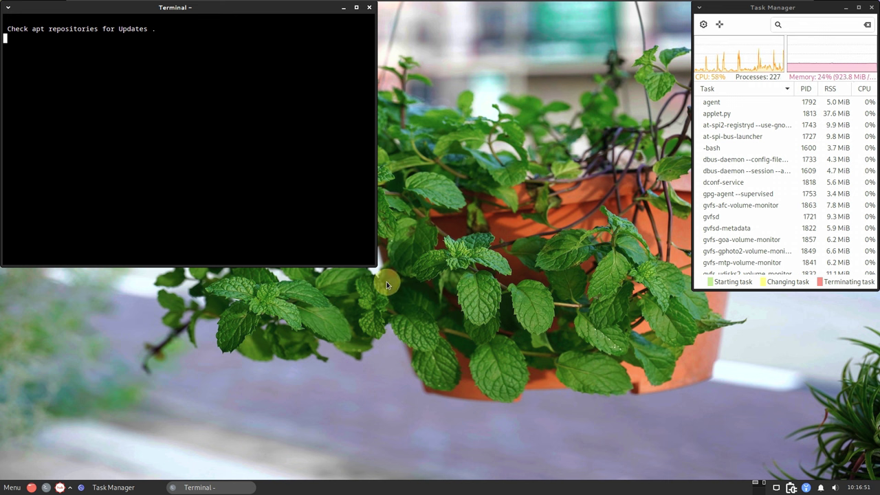
pyautogui.moveTo(373, 266); pyautogui.dragTo(508, 371)
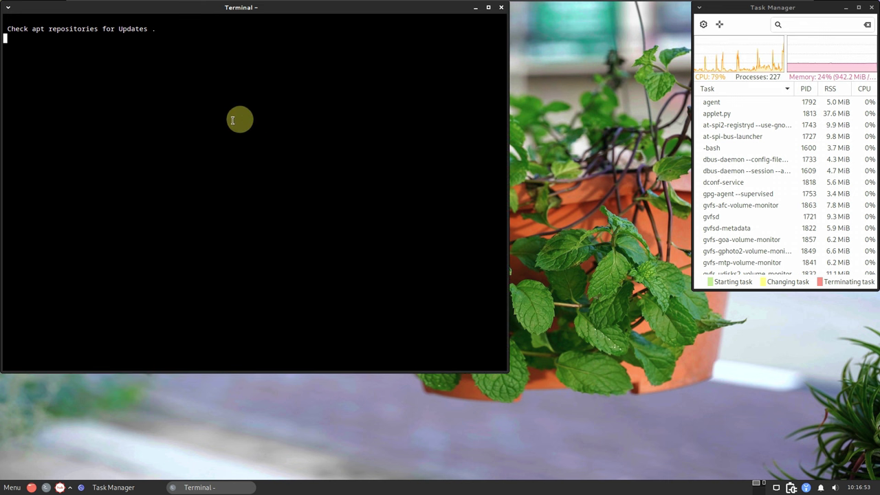
pyautogui.click(790, 487)
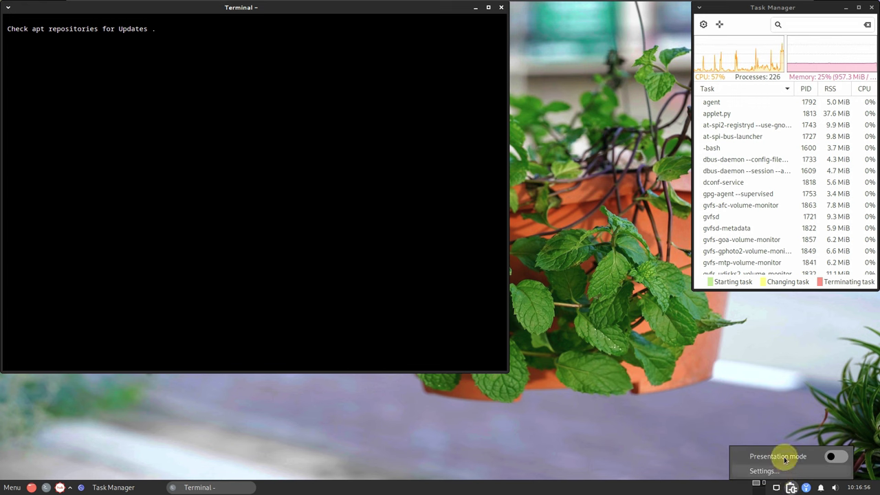
pyautogui.click(763, 470)
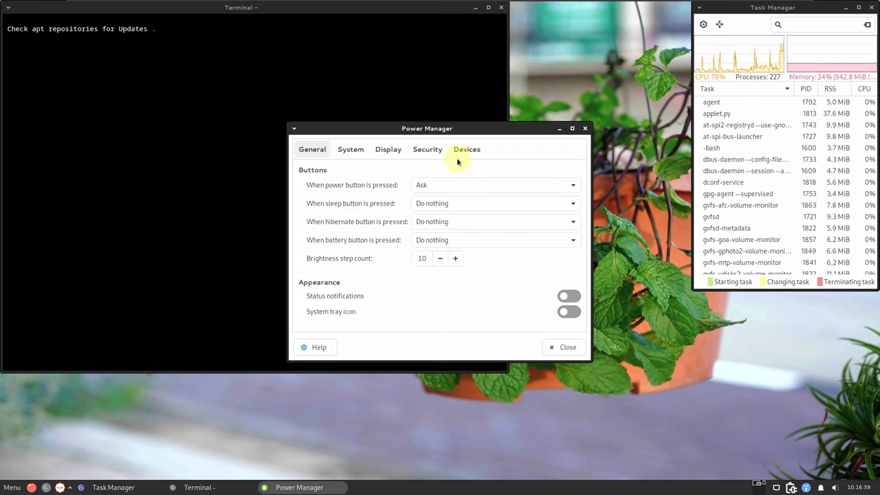
# Review the System (sleep mode Suspend), Display, Security and Devices tabs, then close Power Manager.
pyautogui.moveTo(436, 128); pyautogui.dragTo(486, 151)
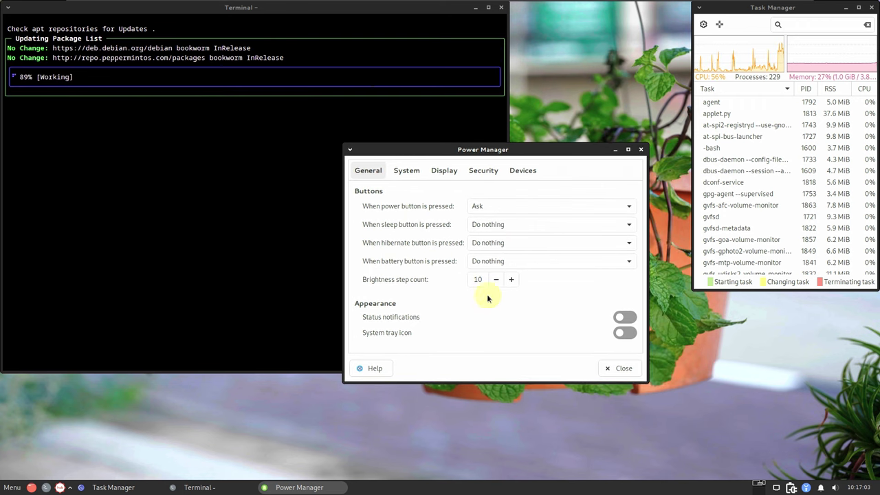
pyautogui.click(406, 171)
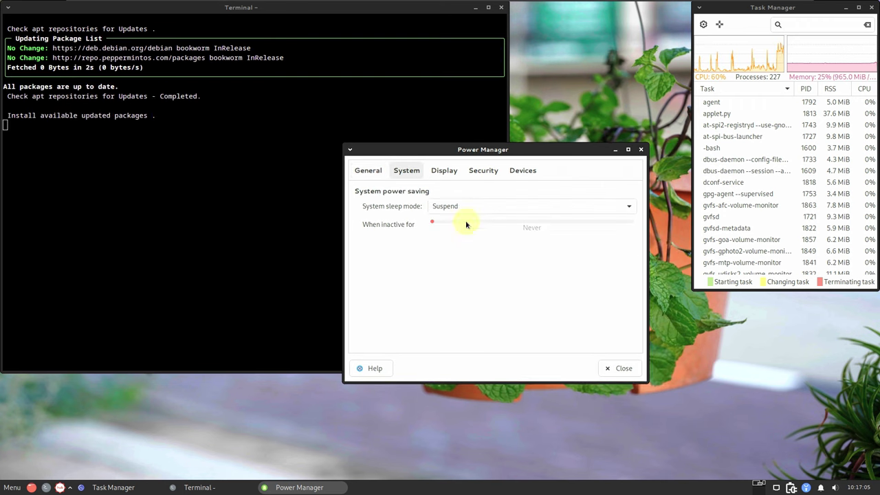
pyautogui.click(477, 206)
pyautogui.click(458, 190)
pyautogui.click(444, 171)
pyautogui.click(483, 170)
pyautogui.click(524, 172)
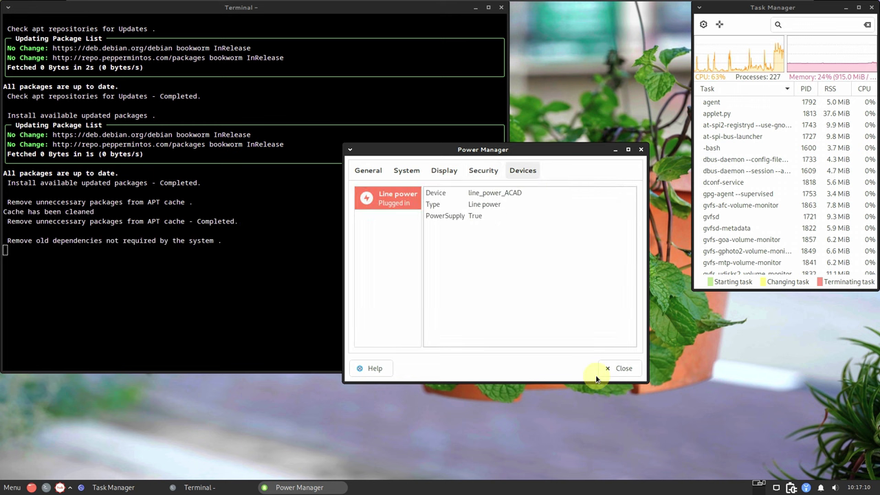
pyautogui.click(630, 374)
pyautogui.click(790, 487)
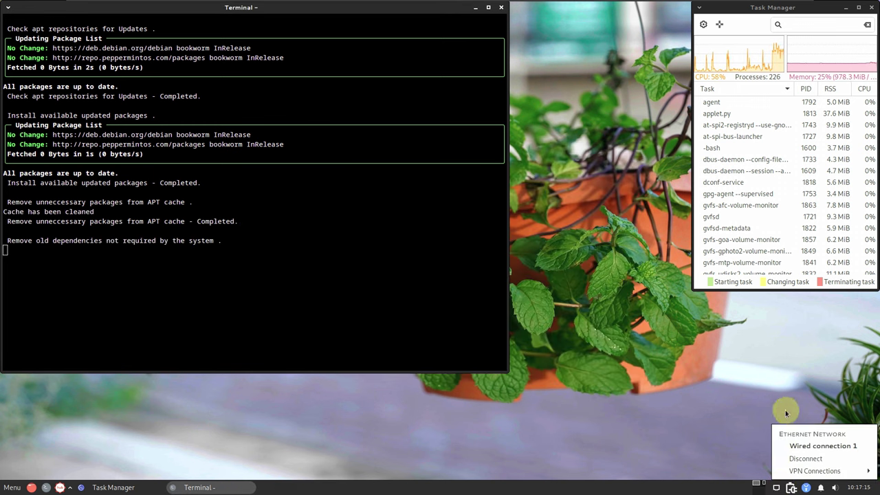
pyautogui.moveTo(816, 472)
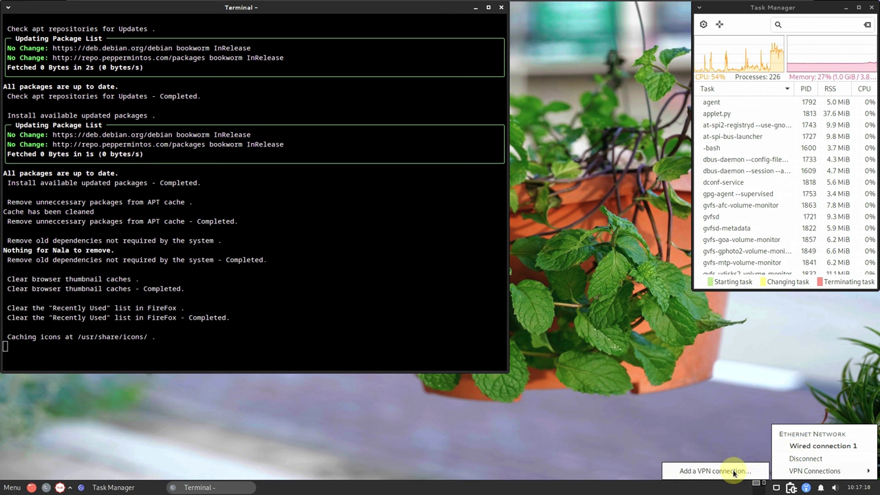
pyautogui.click(628, 478)
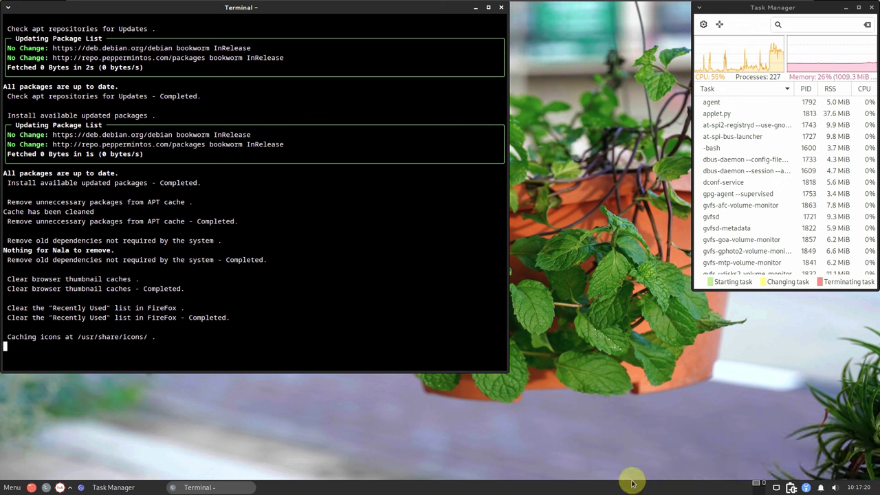
pyautogui.rightClick(630, 478)
pyautogui.rightClick(631, 489)
pyautogui.moveTo(656, 467)
pyautogui.click(708, 469)
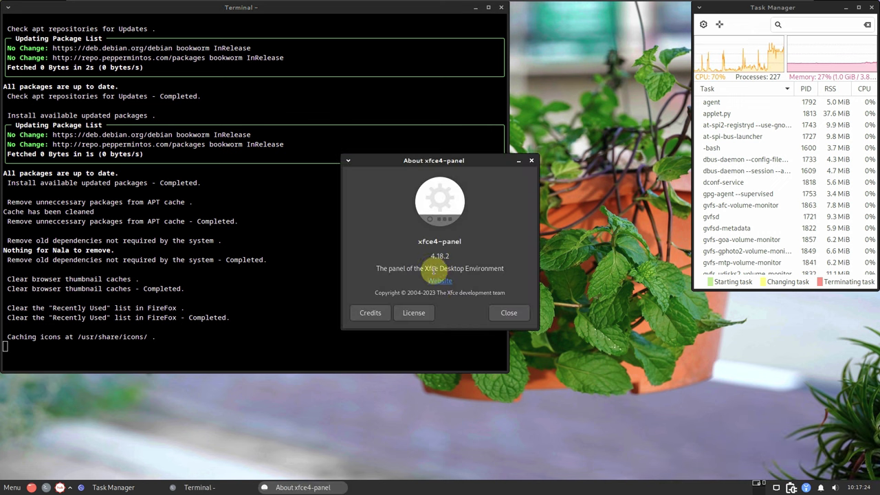
pyautogui.click(511, 312)
pyautogui.rightClick(577, 483)
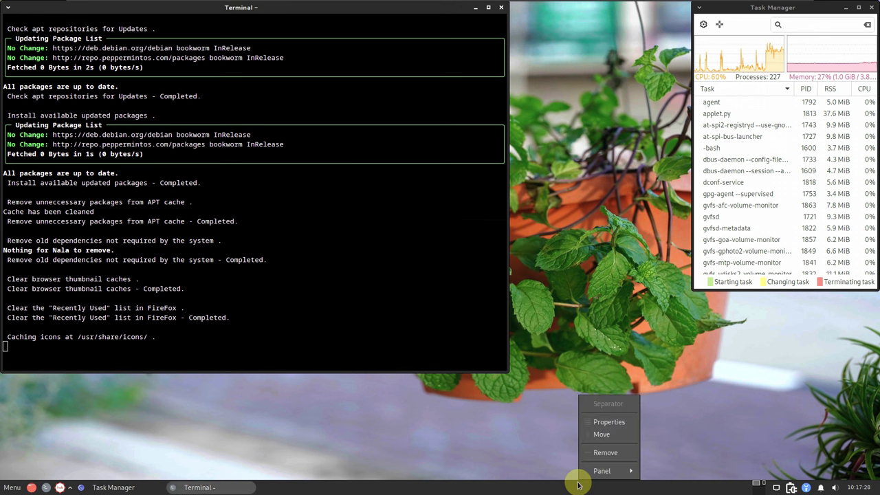
pyautogui.click(609, 421)
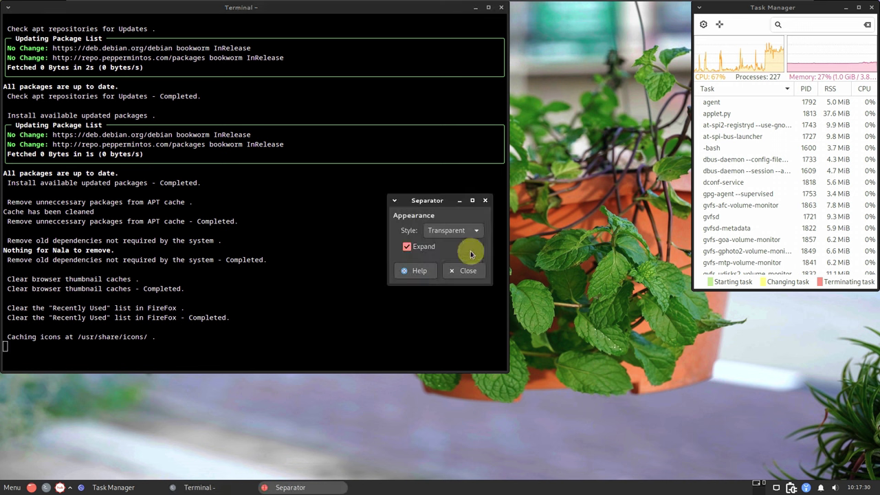
pyautogui.click(467, 231)
pyautogui.click(426, 207)
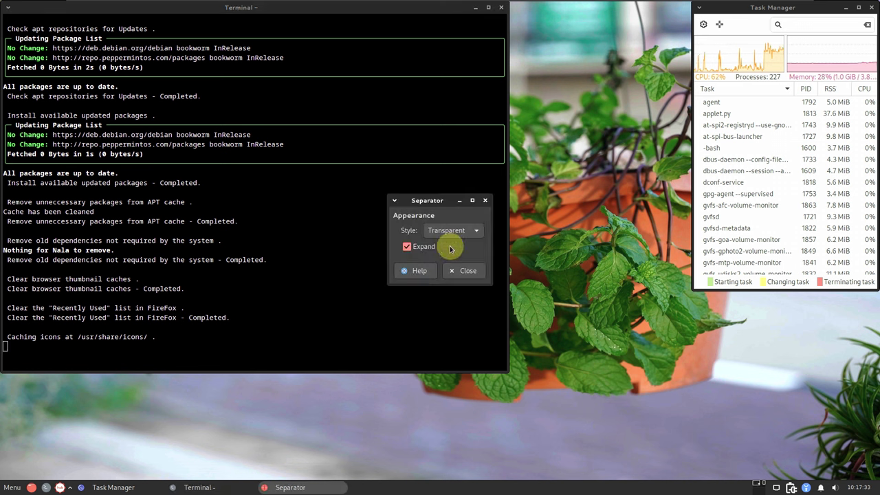
pyautogui.click(464, 270)
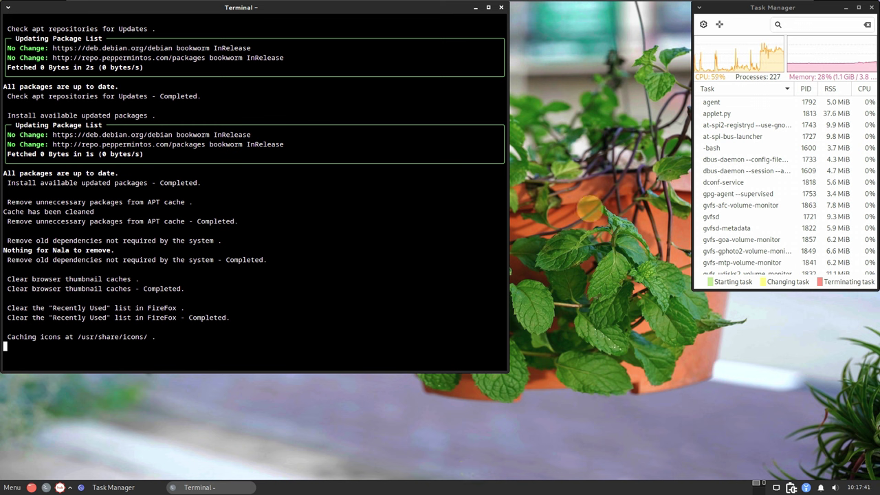
# Open Desktop Settings and check the Background options, keeping the backgrounds folder and solid colour.
pyautogui.rightClick(583, 197)
pyautogui.click(617, 333)
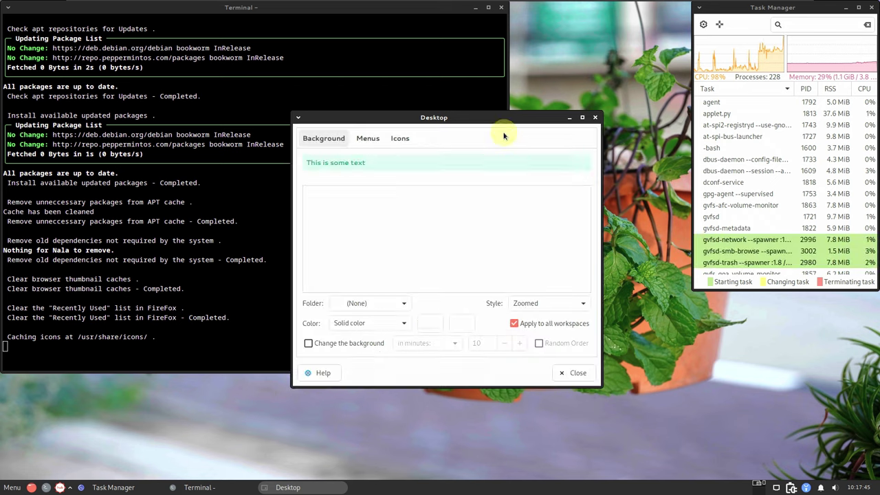
pyautogui.moveTo(506, 118); pyautogui.dragTo(548, 143)
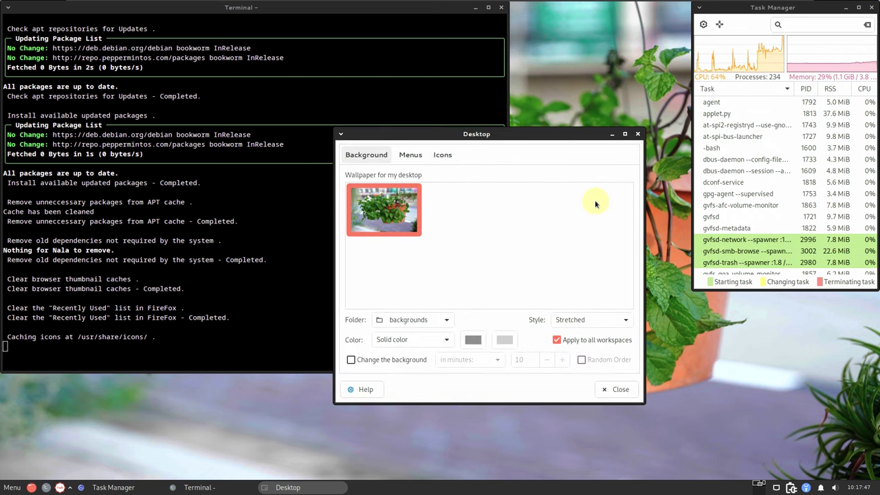
pyautogui.click(394, 215)
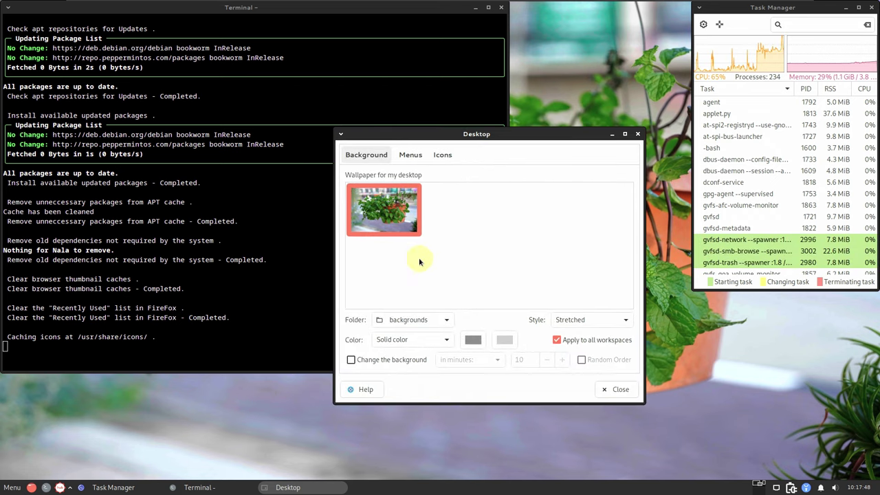
pyautogui.click(435, 316)
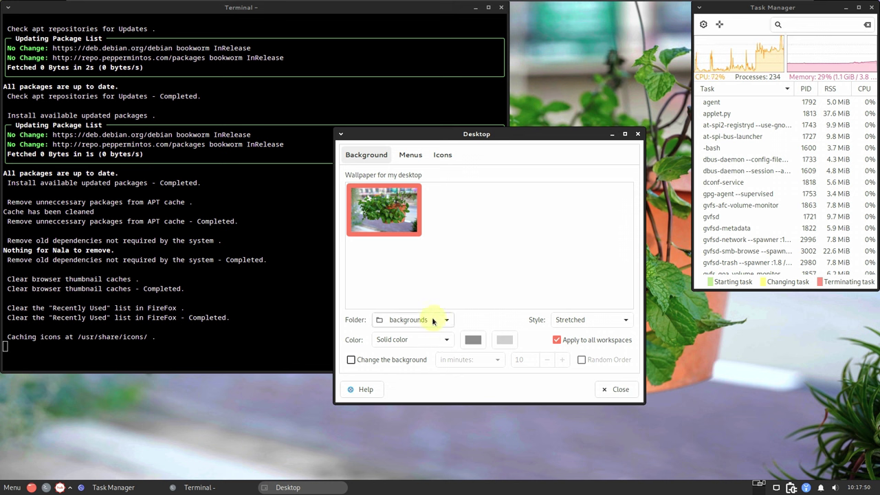
pyautogui.click(429, 341)
pyautogui.click(430, 341)
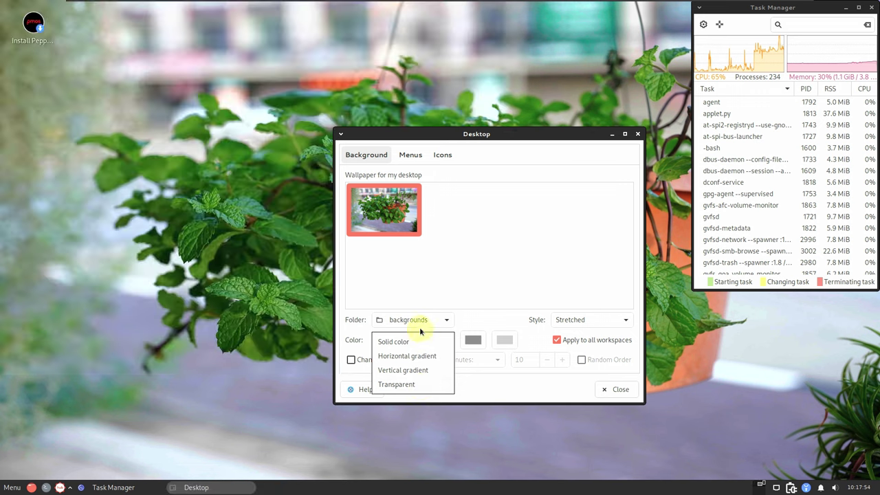
pyautogui.click(475, 315)
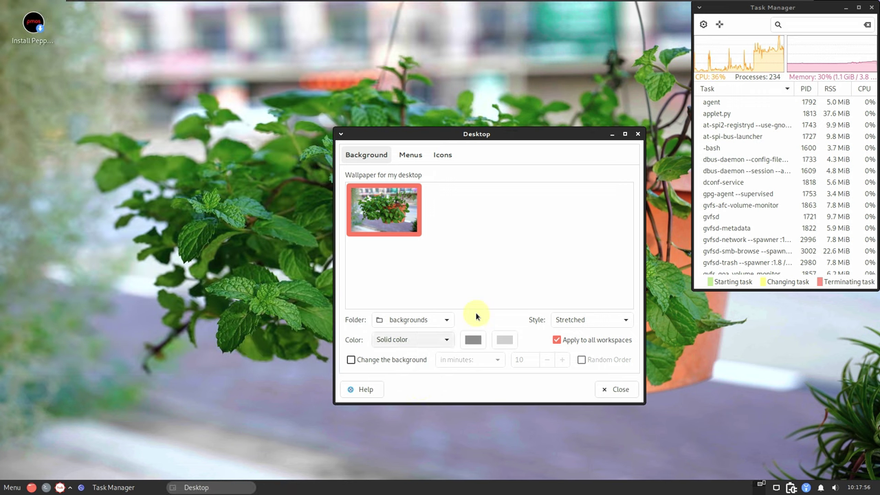
# View the Menus tab, then on Icons enlarge the dialog, tick and untick Home, and close.
pyautogui.click(411, 154)
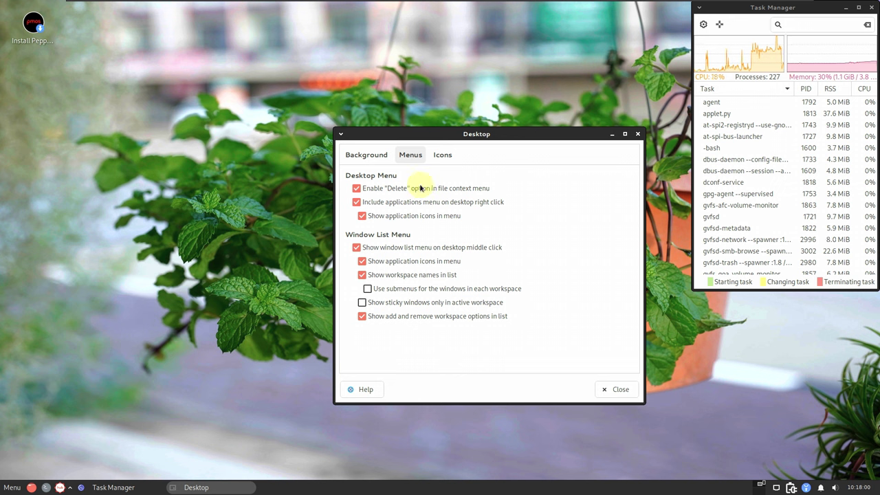
pyautogui.click(444, 157)
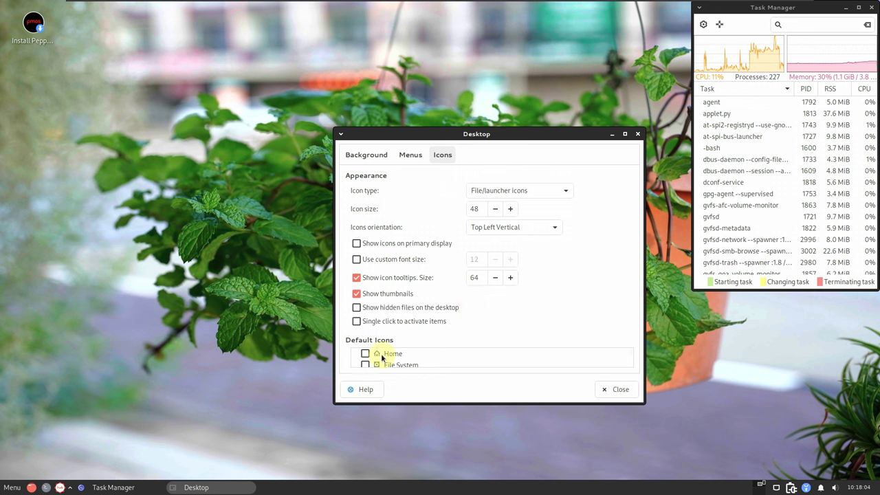
pyautogui.scroll(-1, 421, 355)
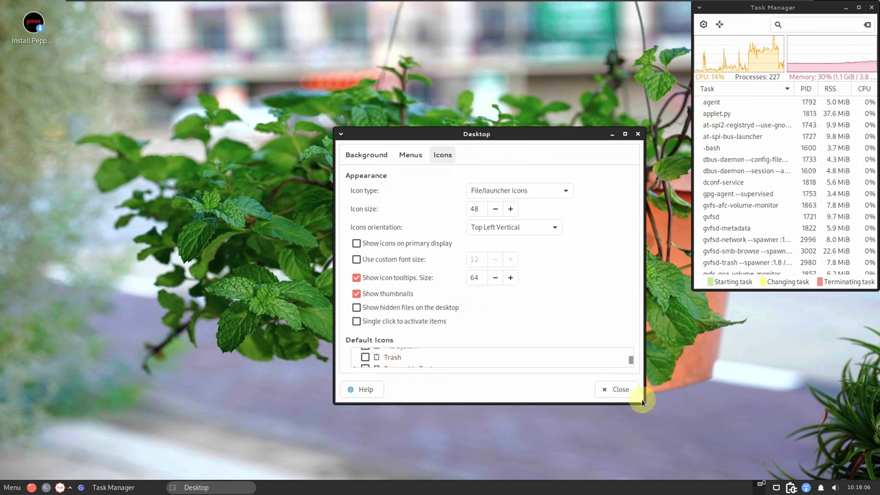
pyautogui.moveTo(648, 416); pyautogui.dragTo(674, 478)
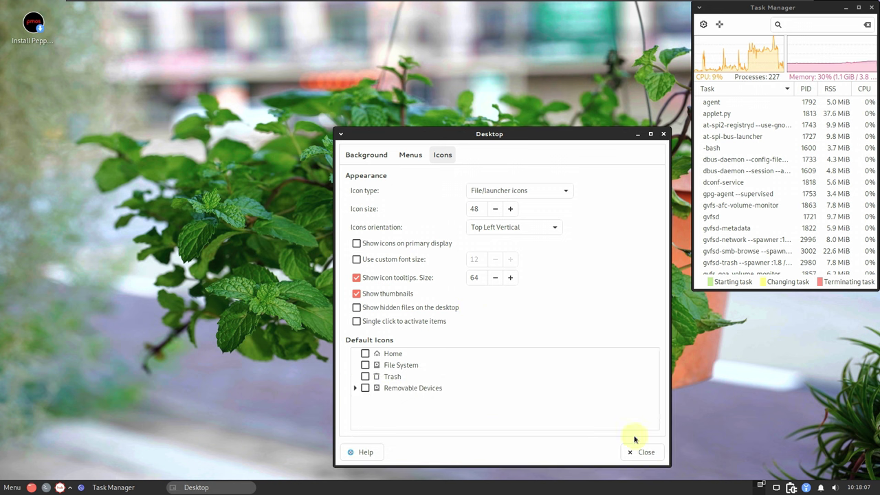
pyautogui.click(365, 354)
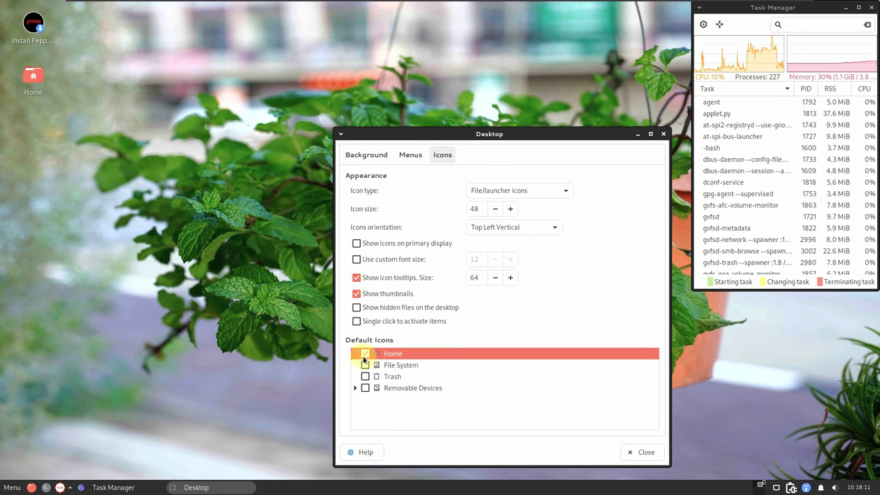
pyautogui.click(365, 353)
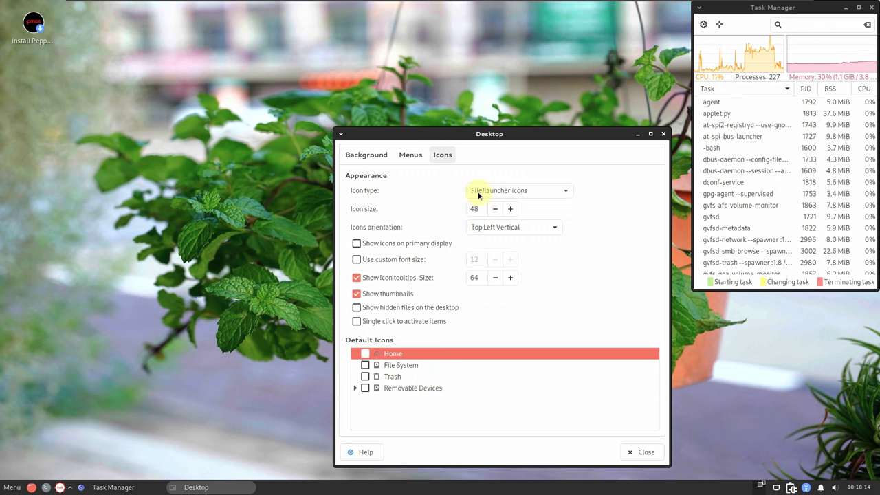
pyautogui.click(646, 452)
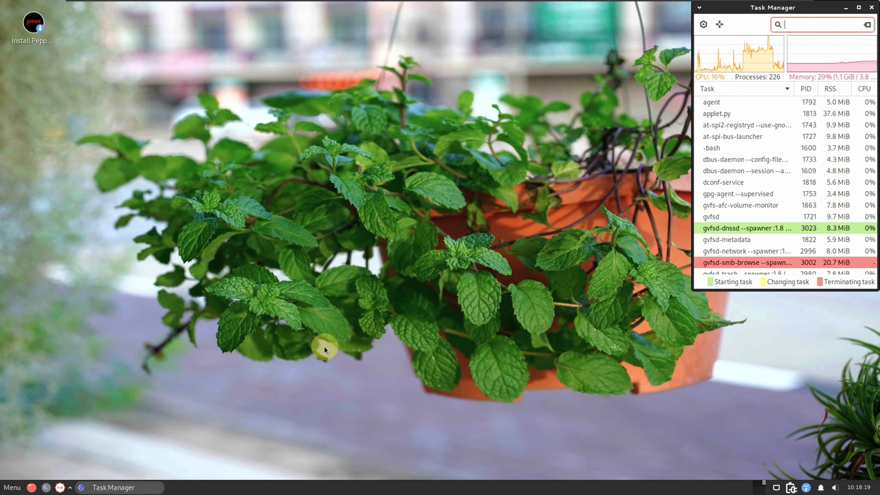
# Launch Synaptic Package Manager from the tray launcher list and dismiss its Quick Introduction.
pyautogui.click(70, 486)
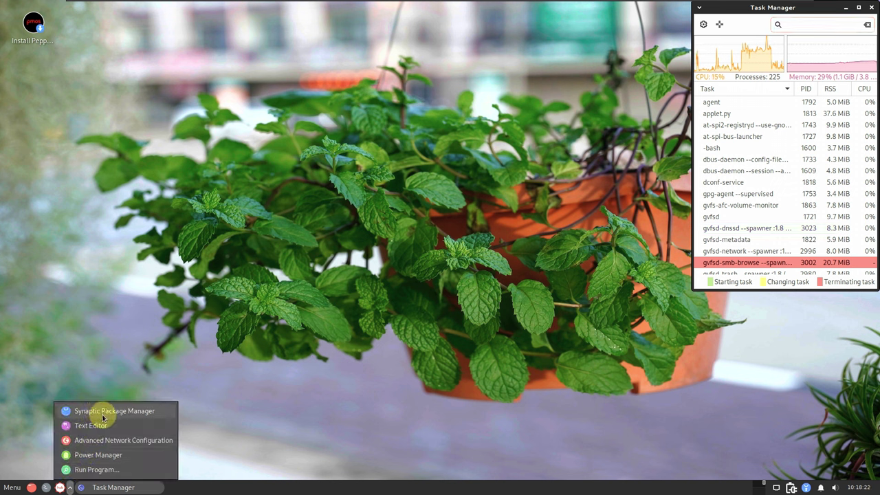
pyautogui.click(103, 411)
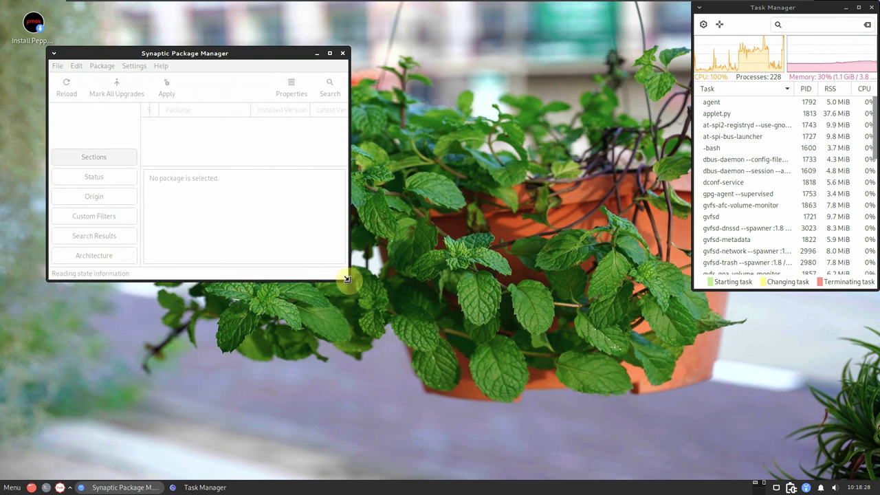
pyautogui.click(457, 236)
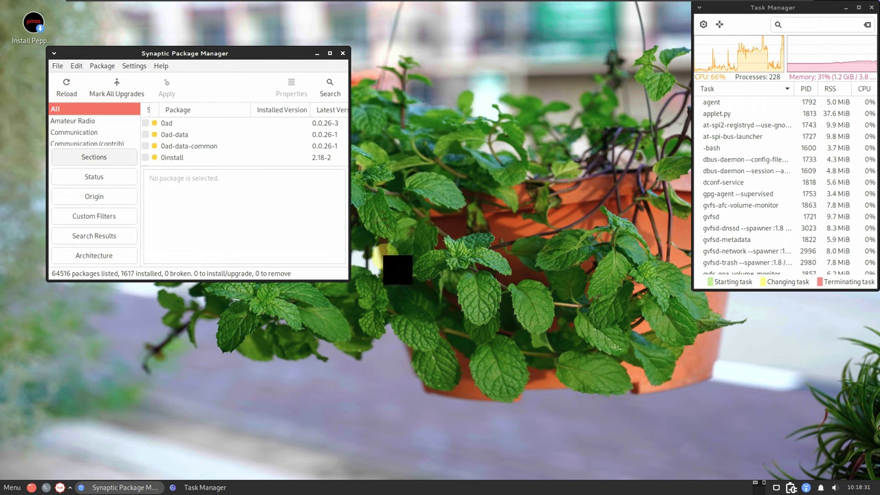
# Enlarge and raise the Synaptic window, give the package list more room, and sort by status.
pyautogui.moveTo(359, 294); pyautogui.dragTo(604, 480)
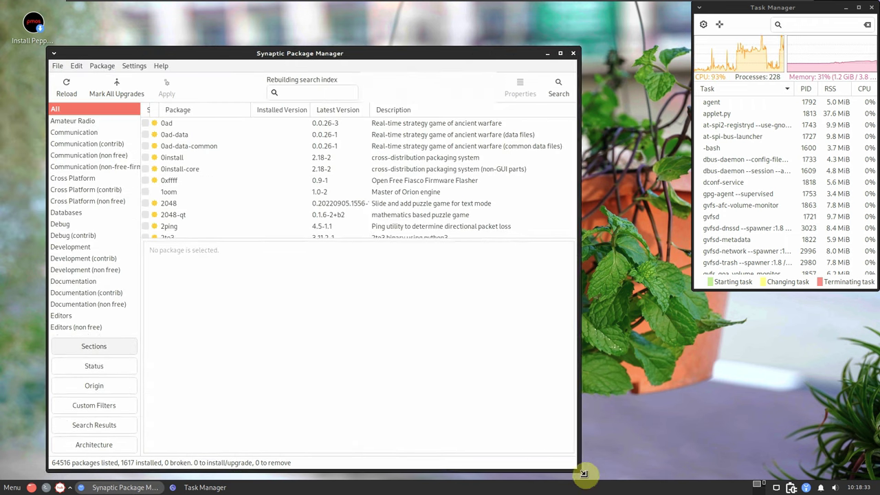
pyautogui.moveTo(377, 46); pyautogui.dragTo(382, 16)
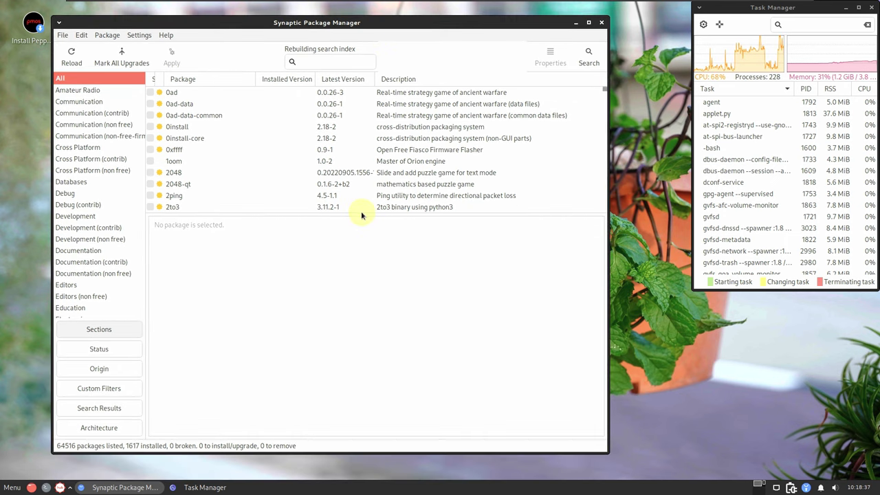
pyautogui.moveTo(361, 213); pyautogui.dragTo(381, 411)
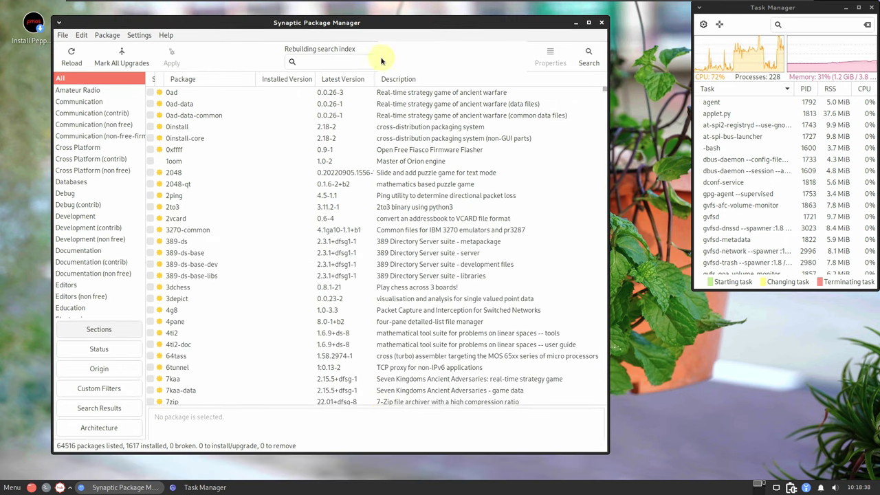
pyautogui.moveTo(380, 26); pyautogui.dragTo(386, 15)
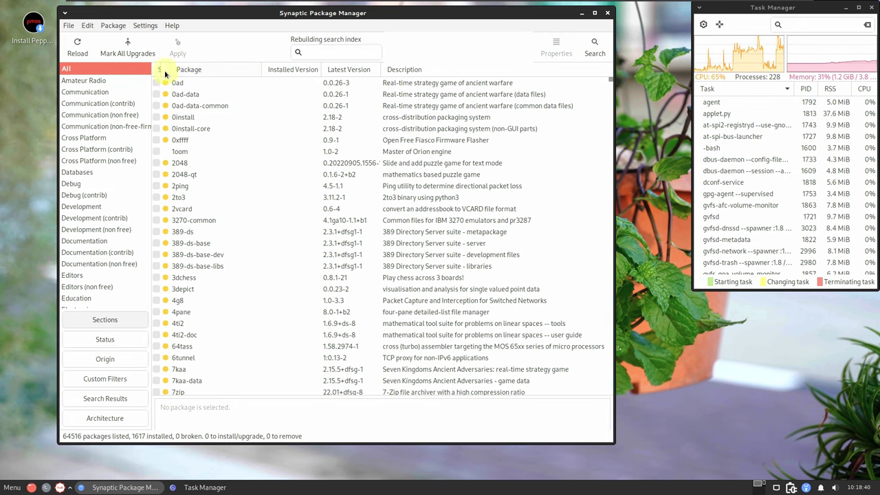
pyautogui.click(158, 70)
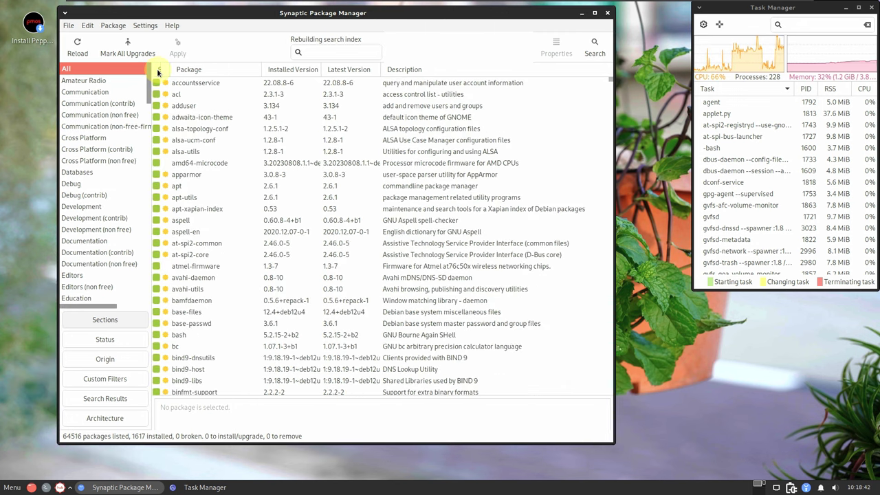
pyautogui.click(718, 64)
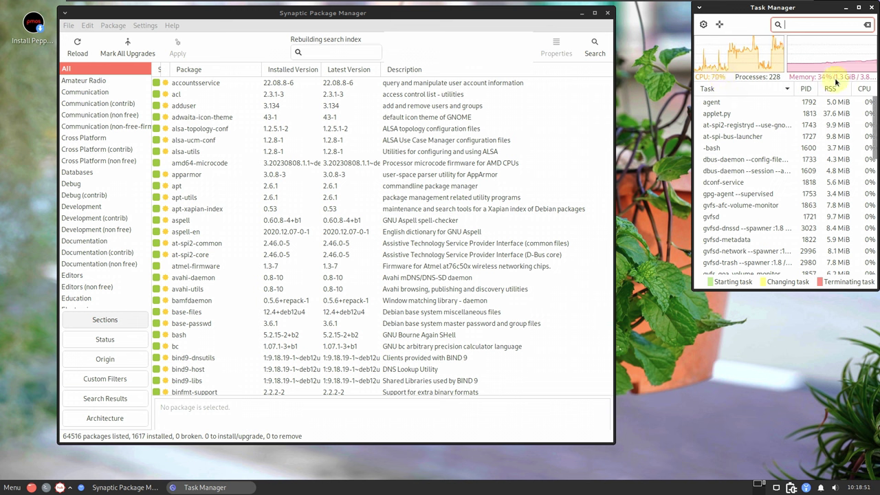
# Switch focus between Synaptic and Task Manager, dragging at Synaptic's upper area while its index rebuilds.
pyautogui.click(520, 161)
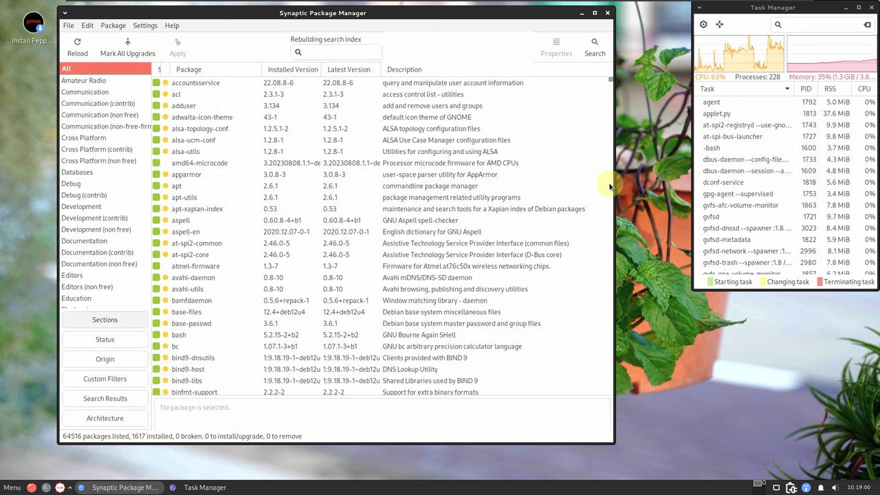
pyautogui.click(695, 120)
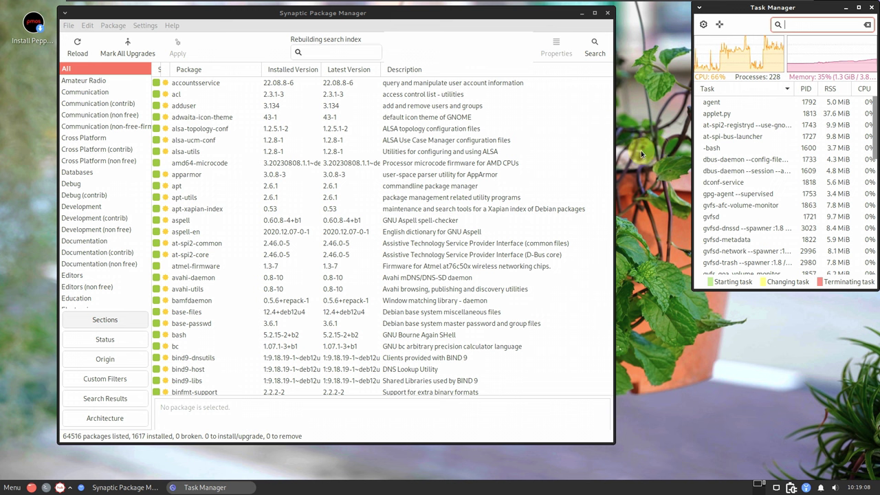
pyautogui.click(611, 124)
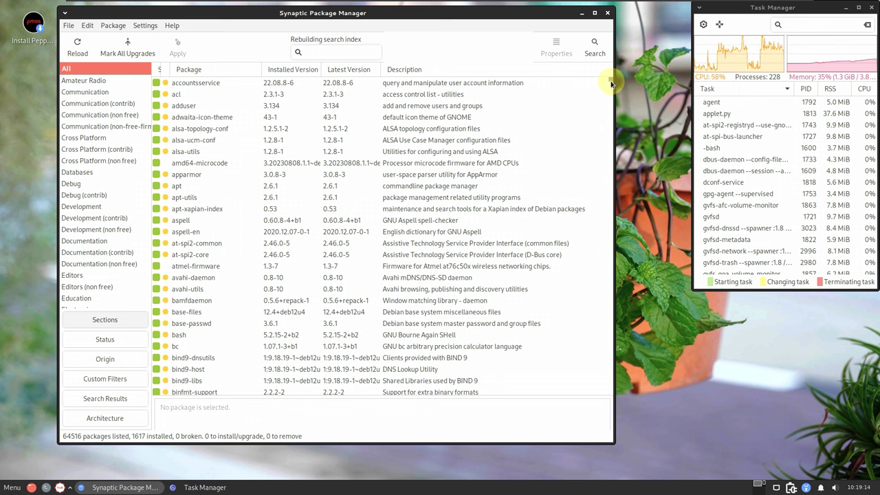
pyautogui.click(706, 164)
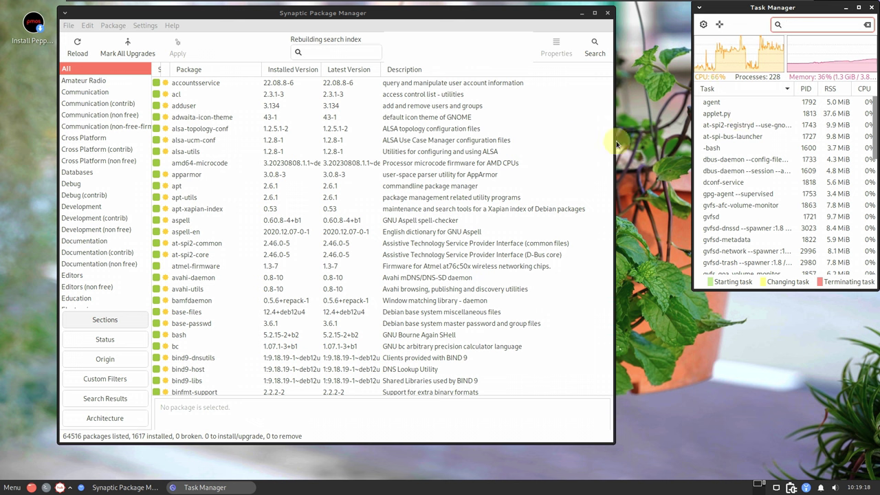
pyautogui.click(597, 94)
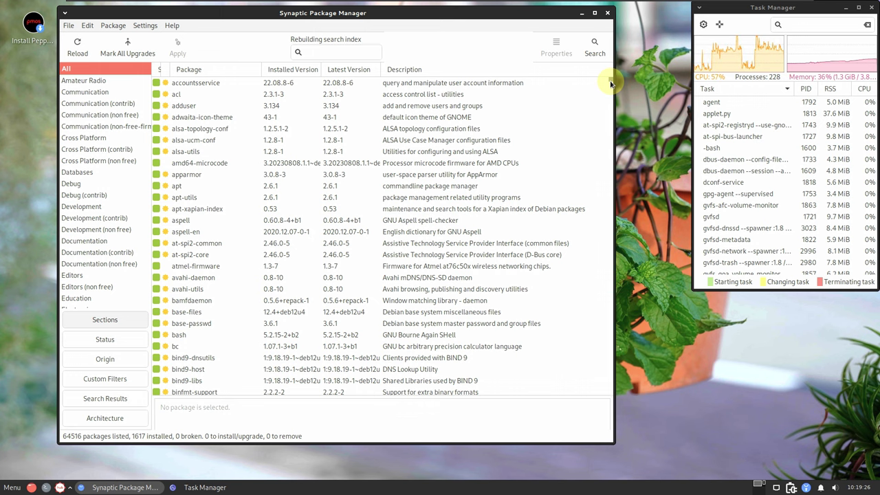
pyautogui.moveTo(610, 82)
pyautogui.mouseDown()
pyautogui.moveTo(611, 101)
pyautogui.moveTo(613, 72)
pyautogui.mouseUp()
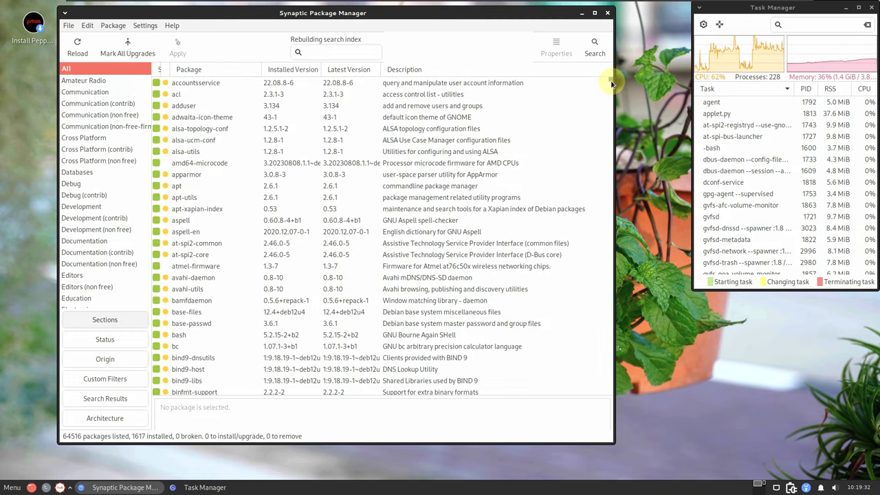
pyautogui.moveTo(611, 84); pyautogui.dragTo(609, 67)
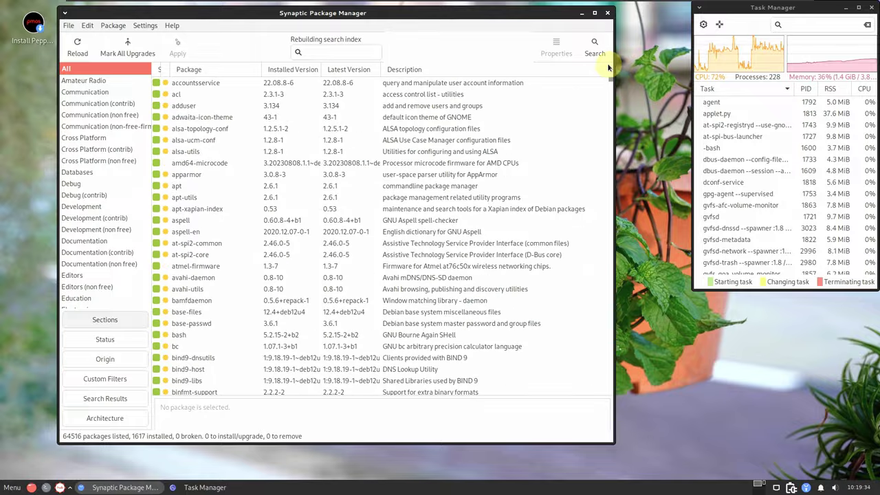
pyautogui.moveTo(611, 83)
pyautogui.mouseDown()
pyautogui.moveTo(610, 134)
pyautogui.moveTo(609, 66)
pyautogui.mouseUp()
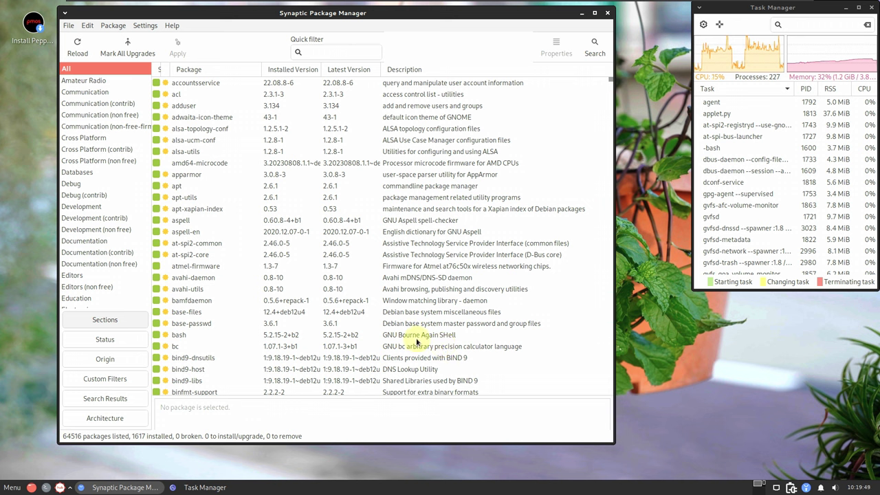
# View Synaptic's Help > About information, dismiss it, and quit Synaptic Package Manager.
pyautogui.click(175, 28)
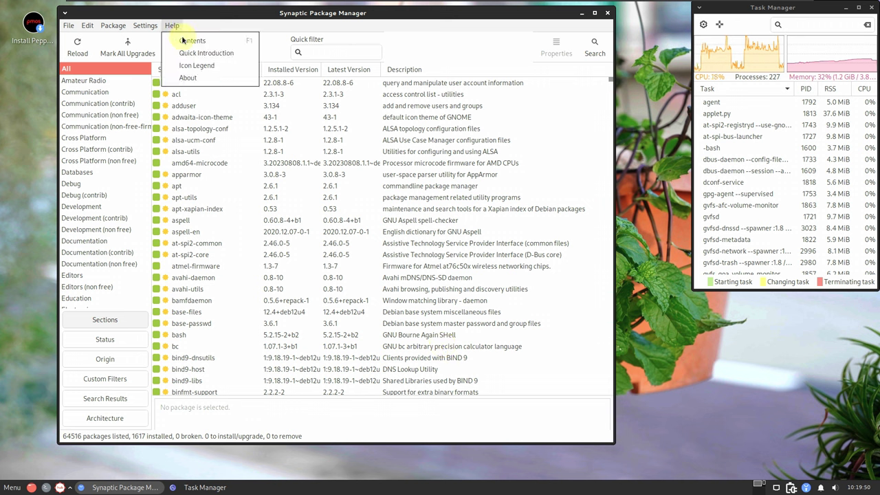
pyautogui.click(192, 73)
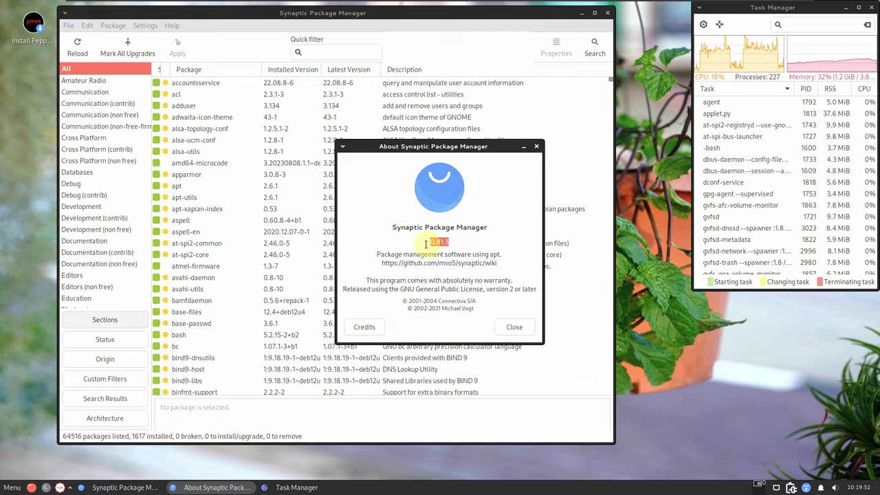
pyautogui.click(515, 328)
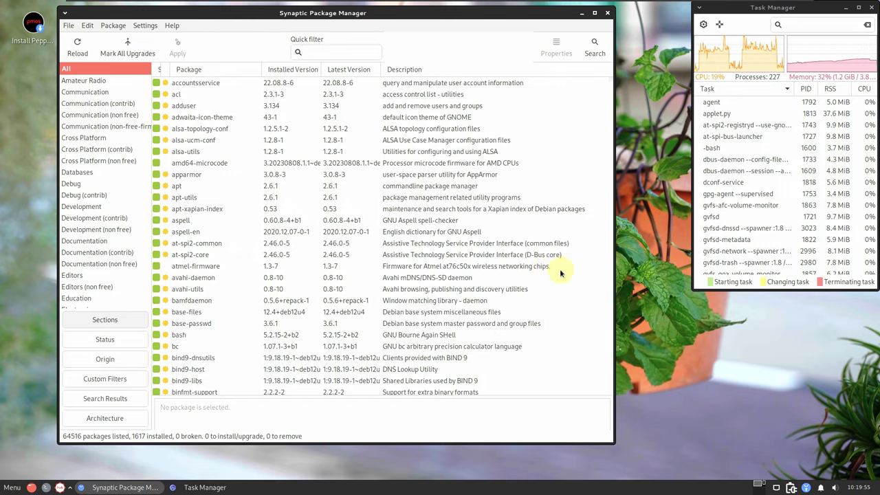
pyautogui.moveTo(610, 80); pyautogui.dragTo(608, 392)
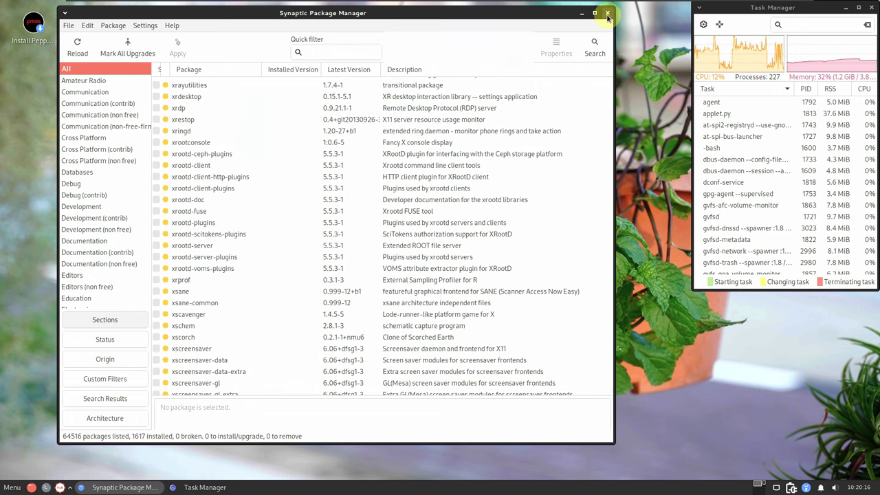
pyautogui.click(608, 14)
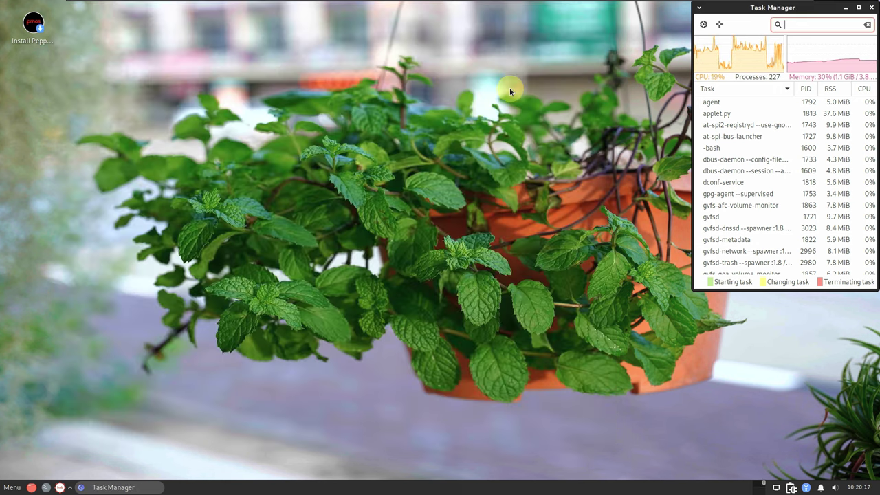
# Open Thunar on the home folder /home/peplive.
pyautogui.click(31, 487)
pyautogui.click(12, 487)
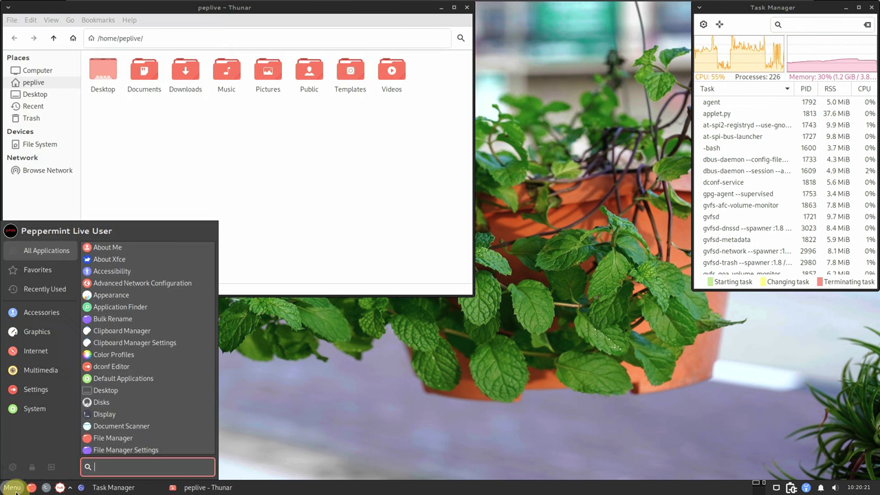
pyautogui.click(736, 134)
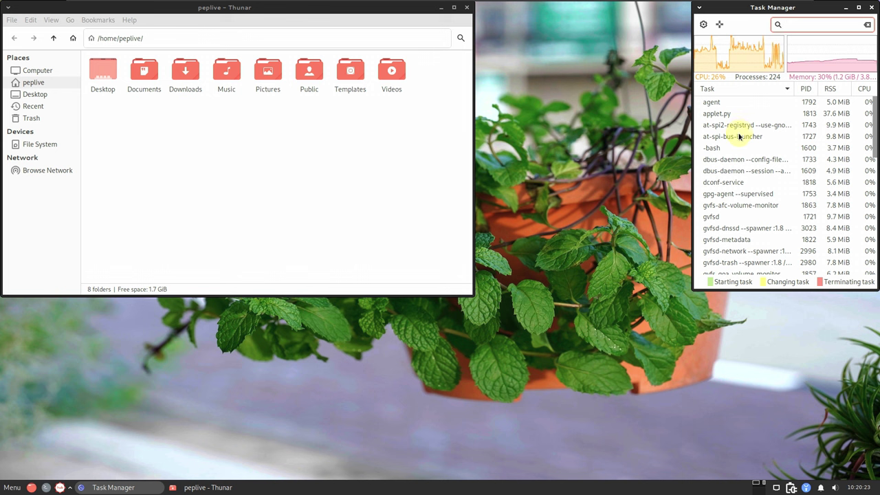
# Launch Bulk Rename from the Whisker Menu's Accessories category.
pyautogui.click(11, 487)
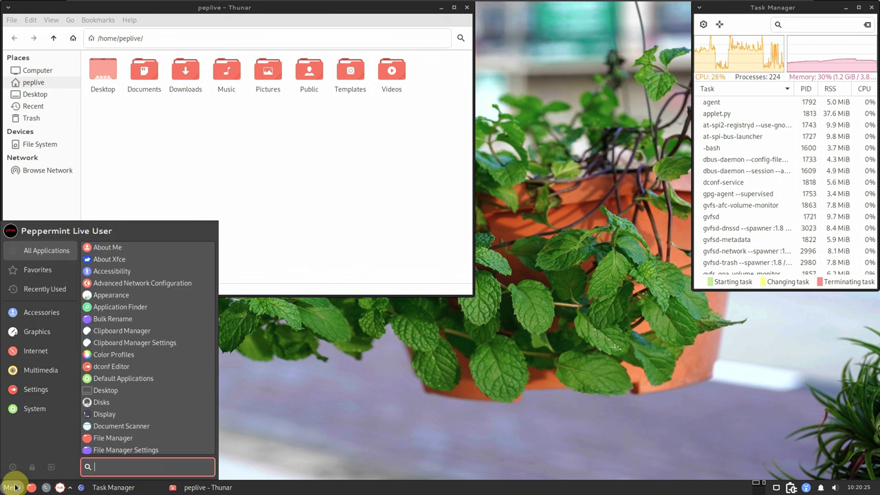
pyautogui.moveTo(48, 299)
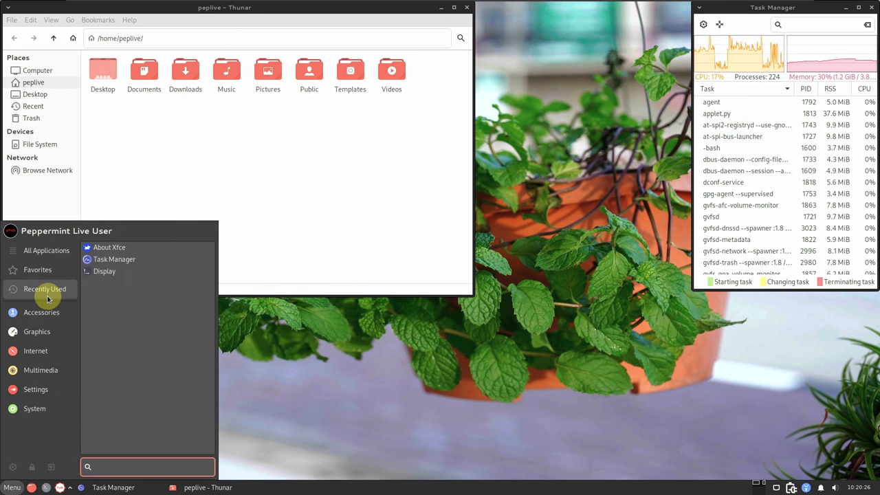
pyautogui.moveTo(51, 313)
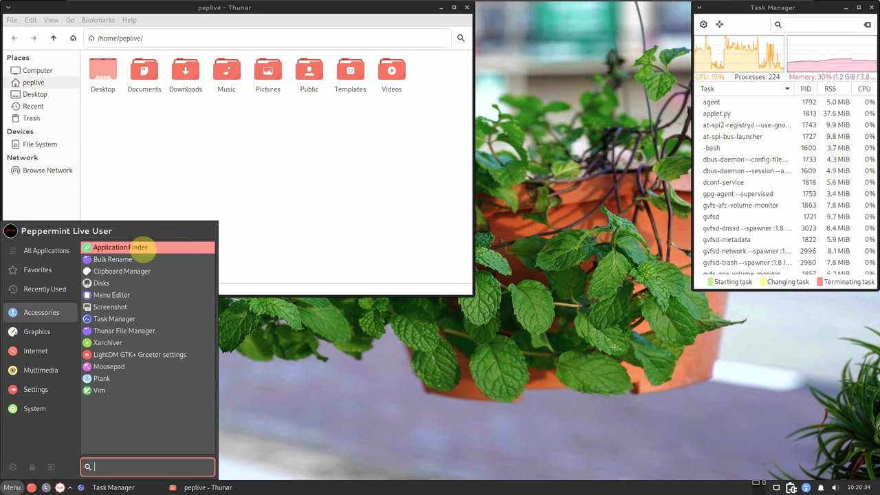
pyautogui.click(130, 260)
pyautogui.click(12, 486)
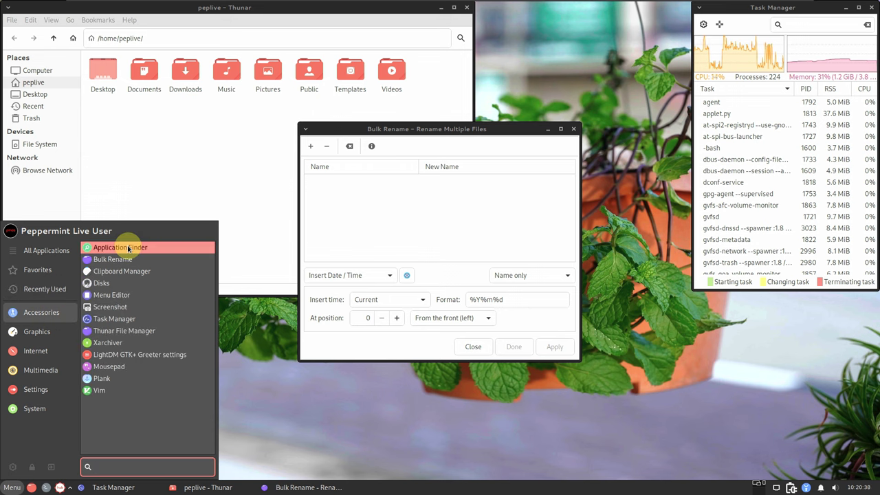
# Launch Mousepad and the Plank dock from the Accessories applications.
pyautogui.press('Escape')
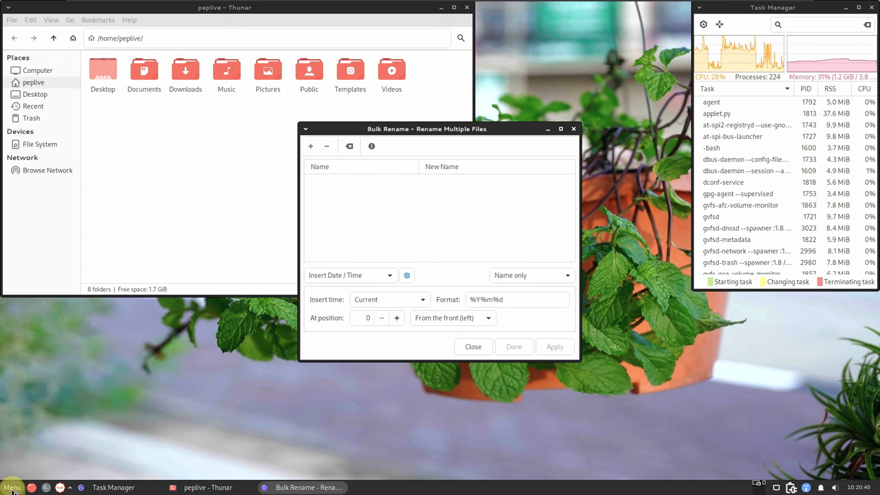
pyautogui.click(12, 487)
pyautogui.moveTo(39, 311)
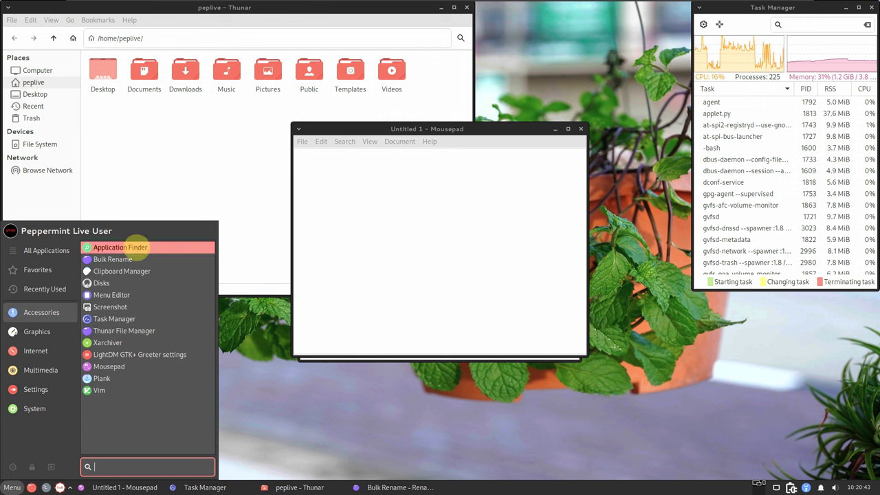
pyautogui.click(139, 382)
# Start Document Scanner from the Whisker Menu's Graphics category.
pyautogui.click(11, 486)
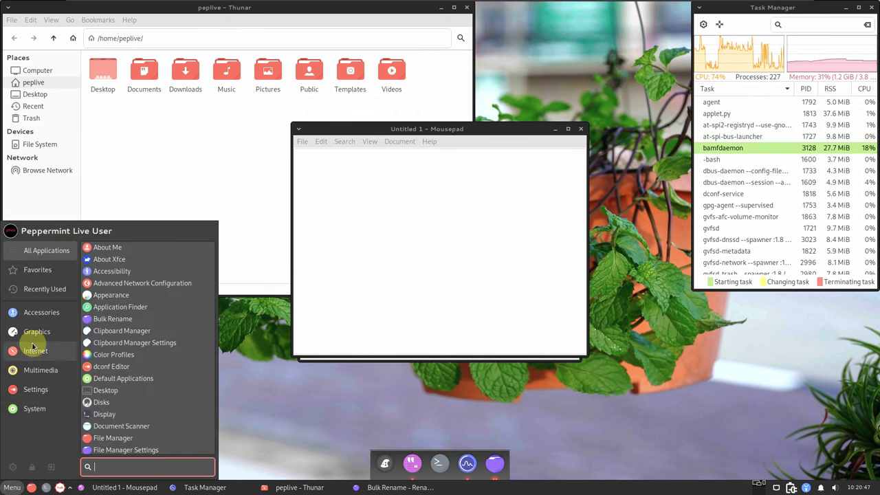
pyautogui.moveTo(38, 319)
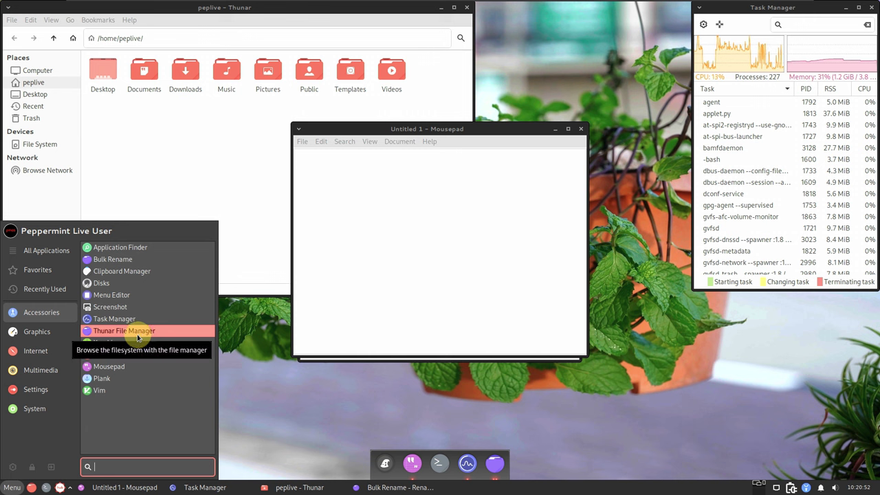
pyautogui.click(61, 332)
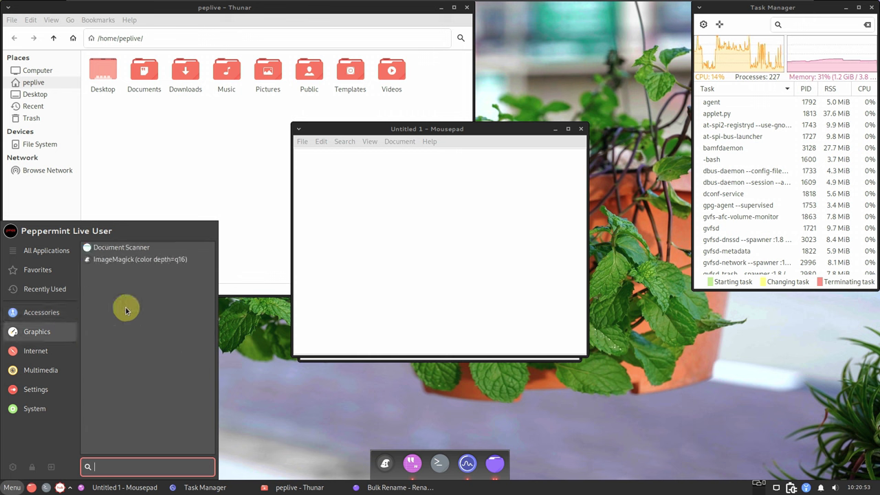
pyautogui.click(137, 248)
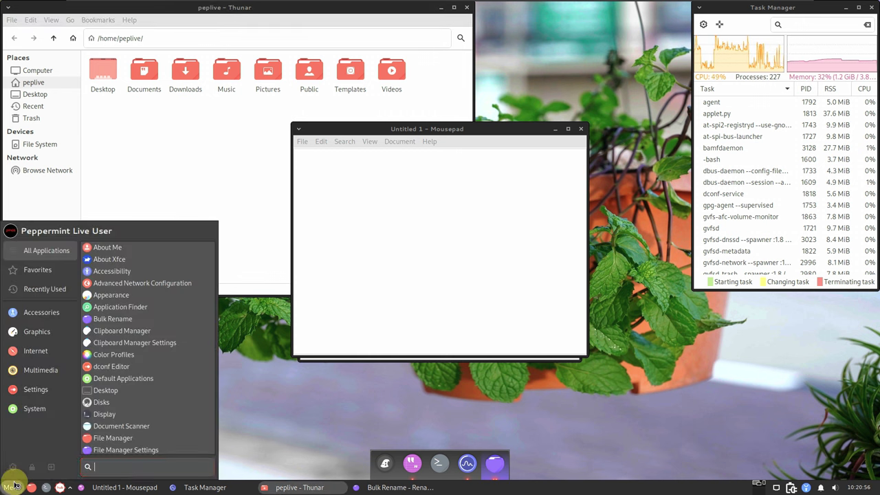
pyautogui.click(15, 485)
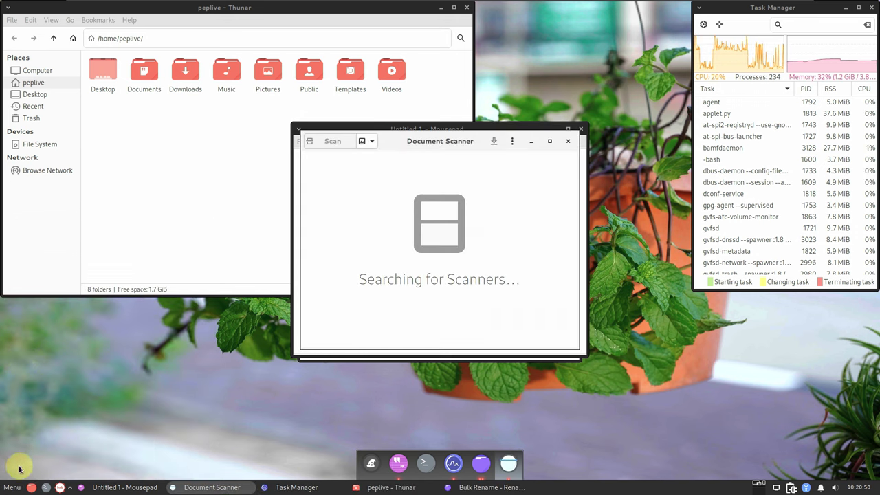
# Launch GParted from the System category of the Whisker Menu.
pyautogui.click(16, 484)
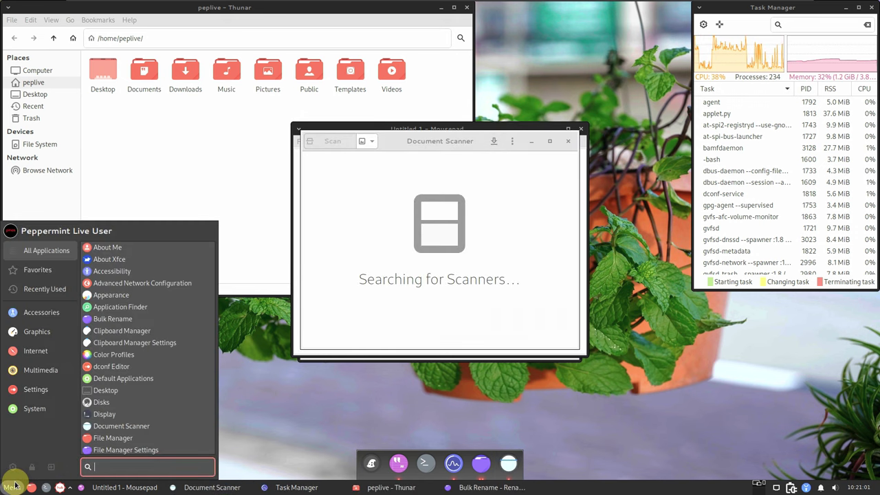
pyautogui.click(32, 408)
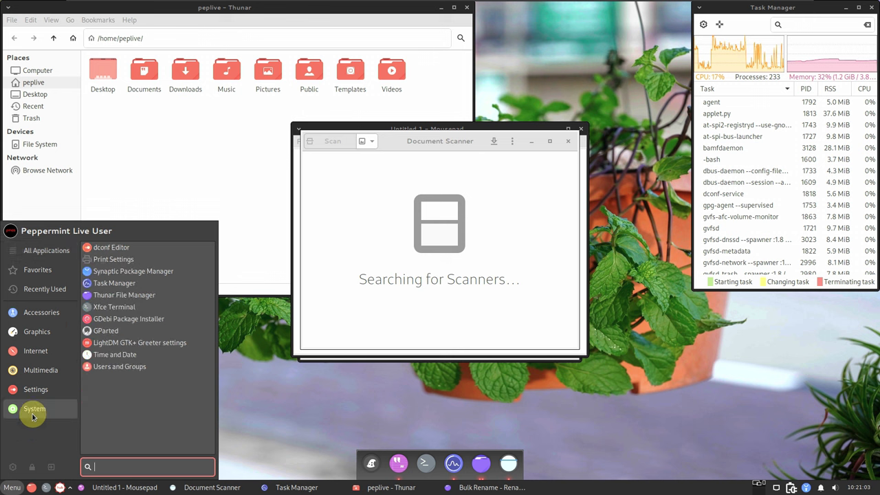
pyautogui.click(113, 330)
# Launch Synaptic Package Manager from the Settings category.
pyautogui.click(14, 486)
pyautogui.click(32, 409)
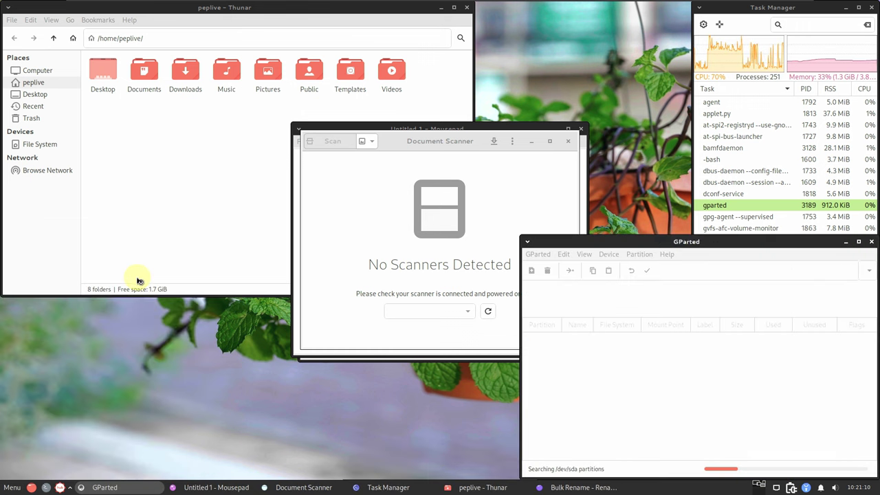
pyautogui.click(139, 280)
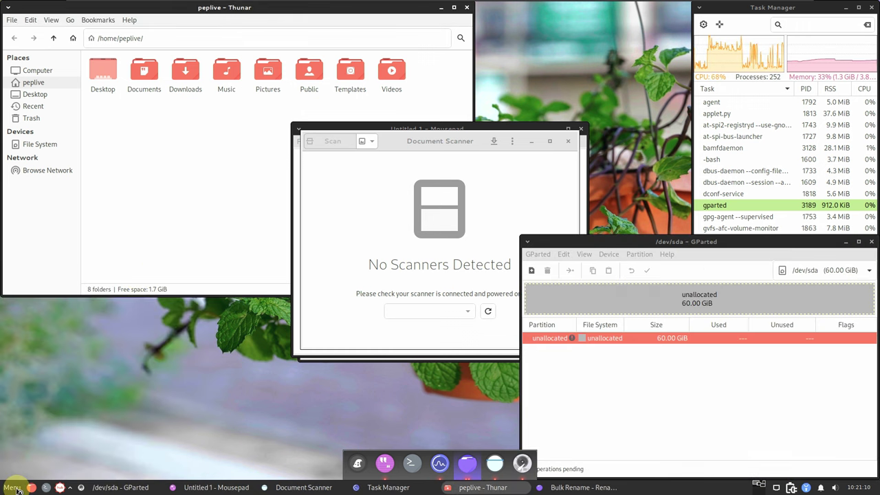
pyautogui.click(18, 491)
pyautogui.click(68, 389)
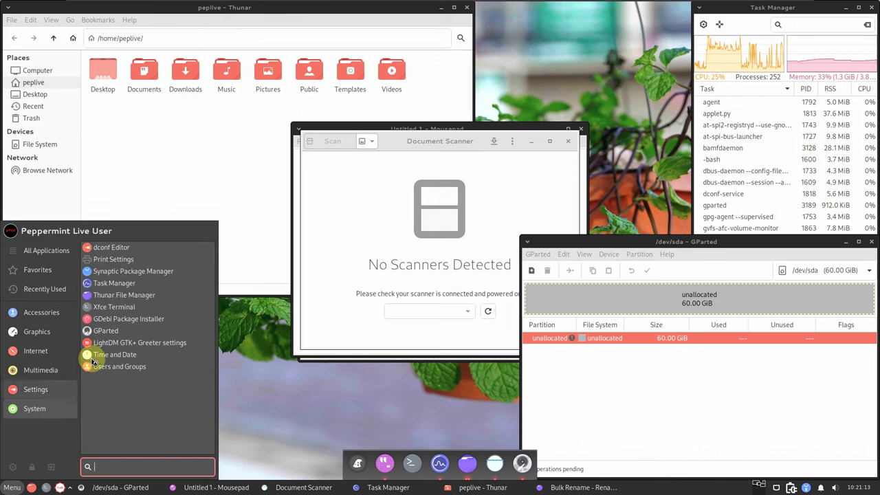
pyautogui.click(124, 271)
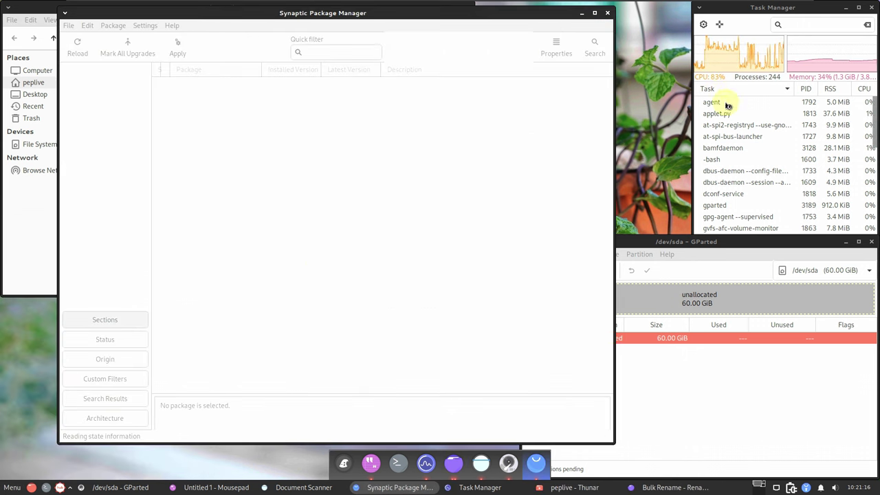
# Open the Appearance settings from the Settings category of the Whisker Menu.
pyautogui.click(753, 98)
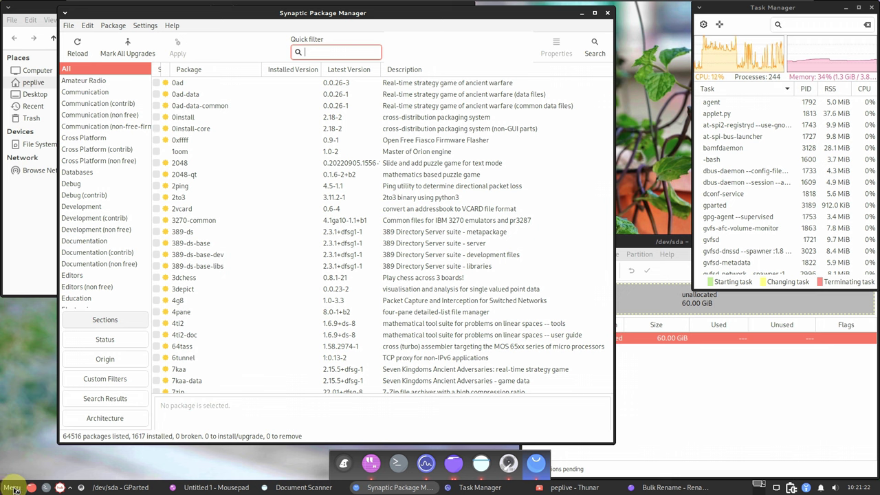
pyautogui.click(15, 489)
pyautogui.click(36, 390)
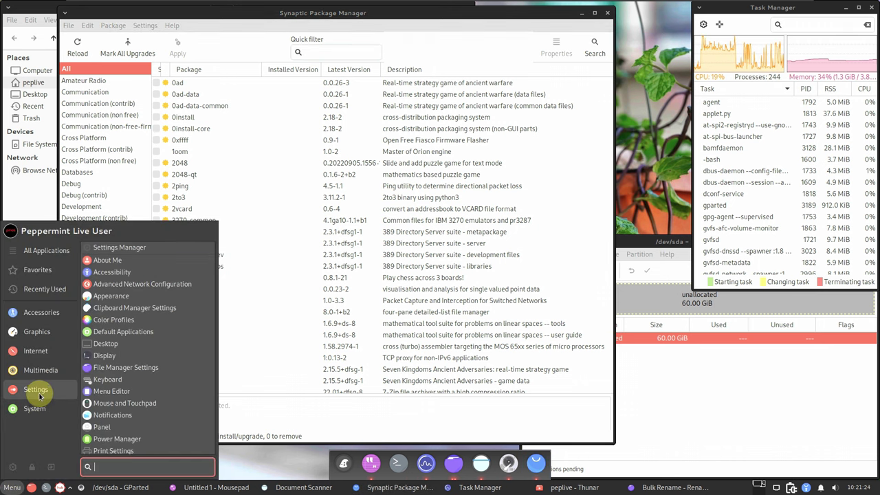
pyautogui.click(151, 295)
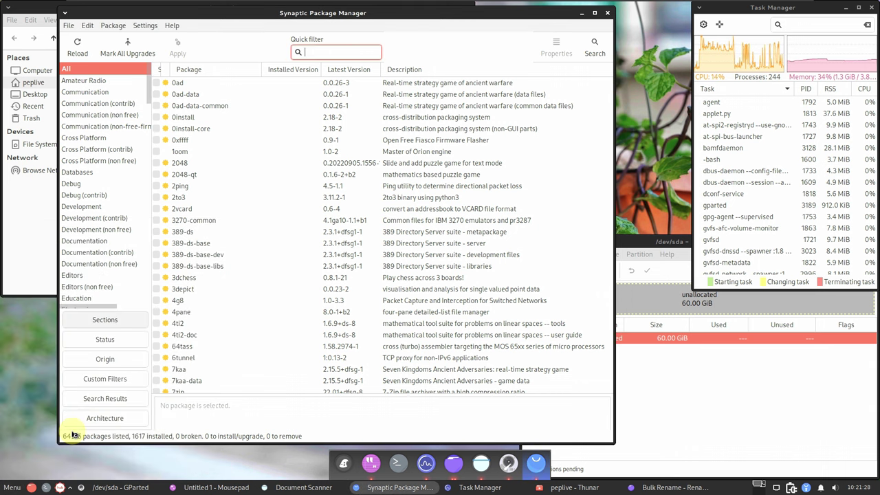
# Browse the System and Settings categories in the Whisker Menu.
pyautogui.click(15, 491)
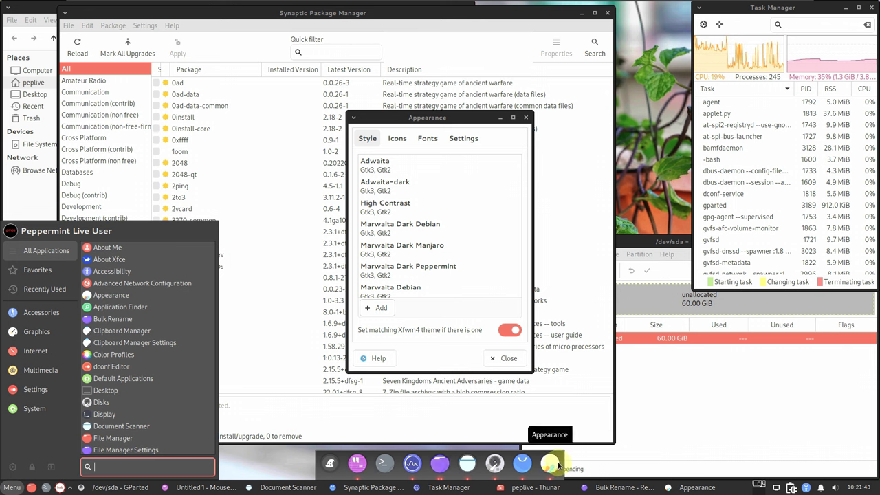
pyautogui.click(238, 400)
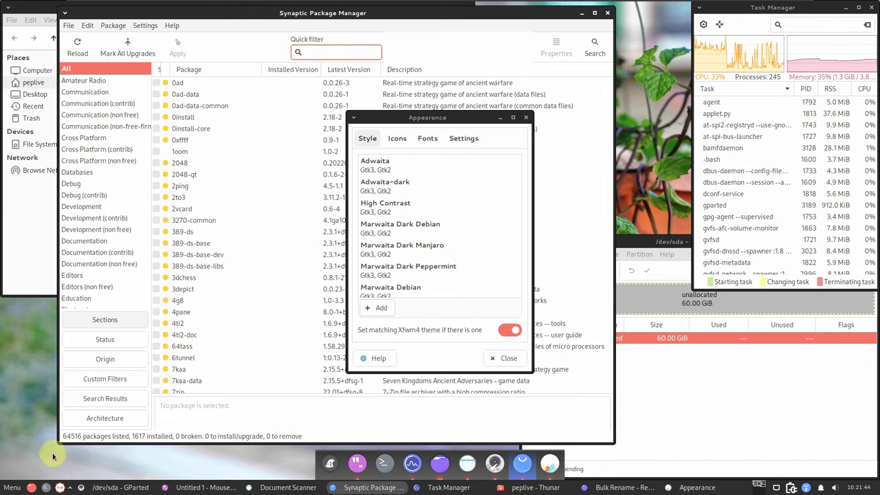
pyautogui.click(14, 486)
pyautogui.moveTo(34, 409)
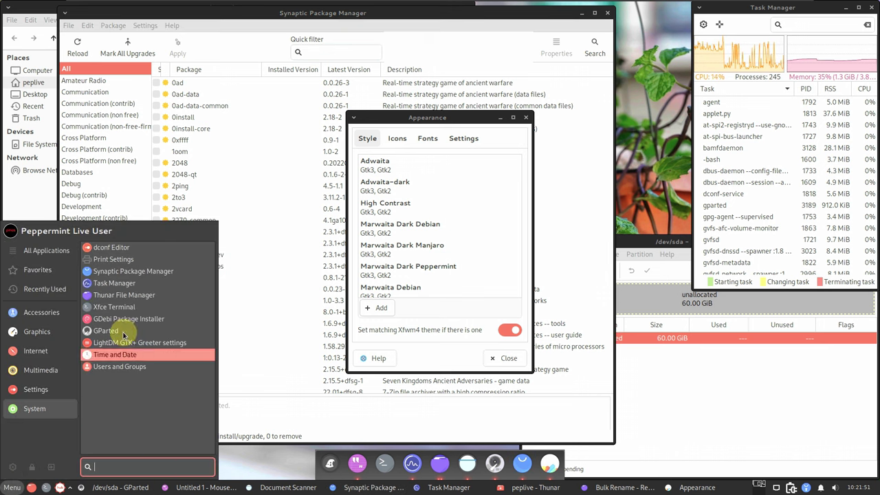
pyautogui.moveTo(36, 389)
pyautogui.scroll(-5, 137, 275)
pyautogui.scroll(-2, 133, 362)
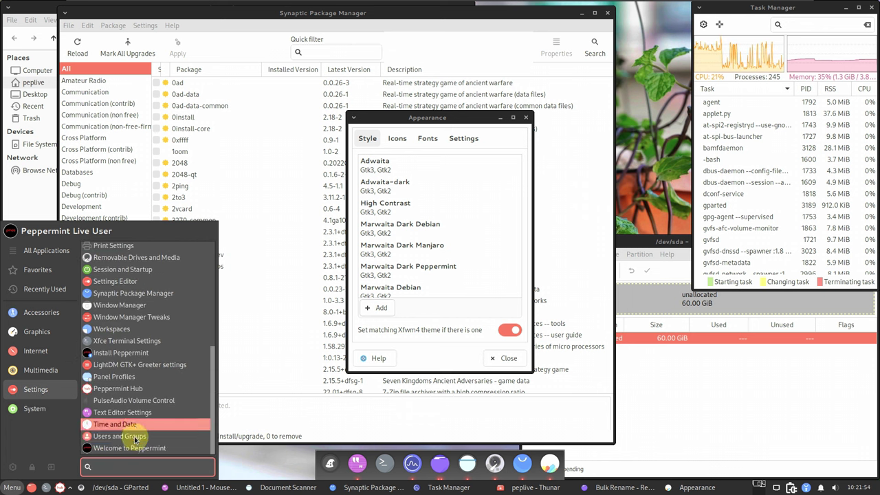
# Launch Window Manager Tweaks, then Session and Startup from All Applications.
pyautogui.click(159, 318)
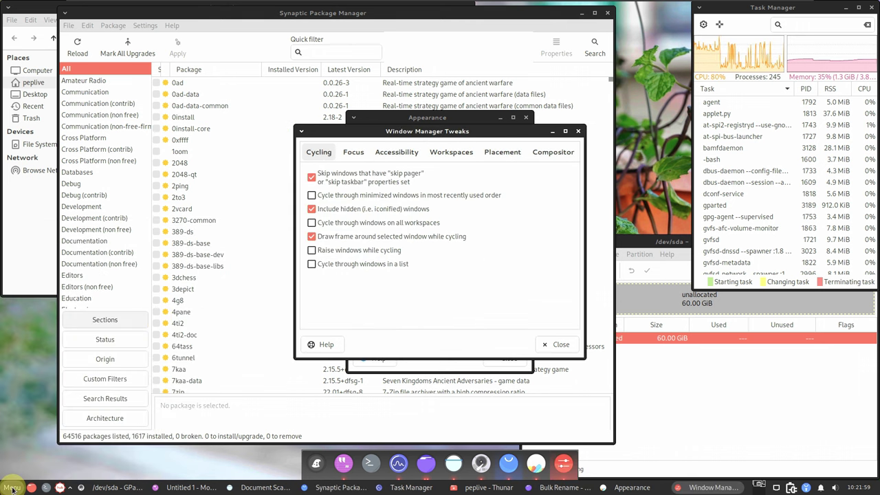
pyautogui.click(12, 487)
pyautogui.moveTo(52, 371)
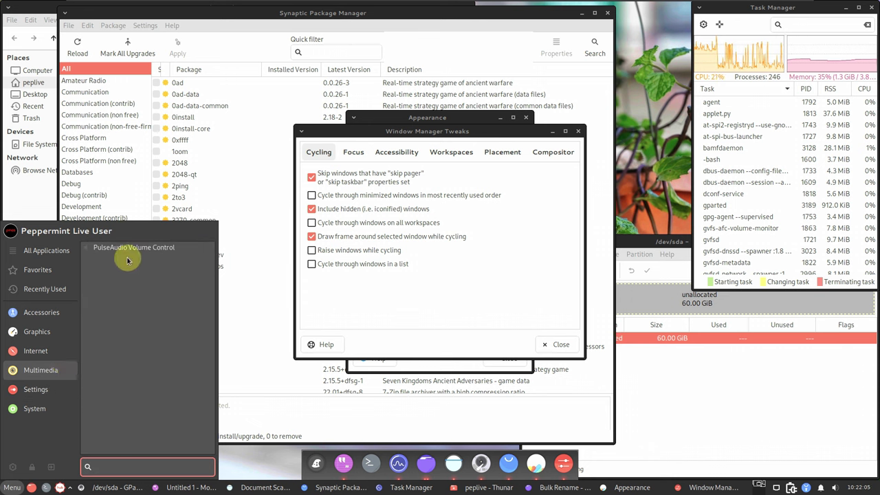
pyautogui.moveTo(57, 352)
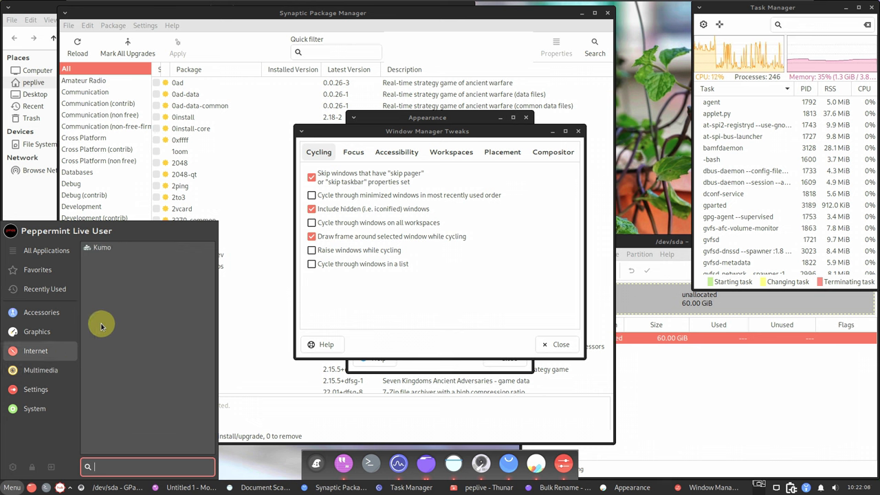
pyautogui.moveTo(68, 311)
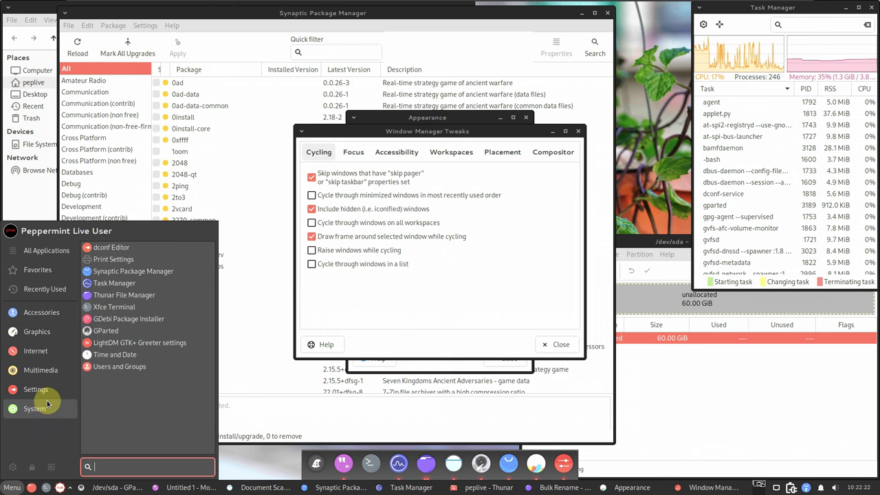
pyautogui.moveTo(52, 294)
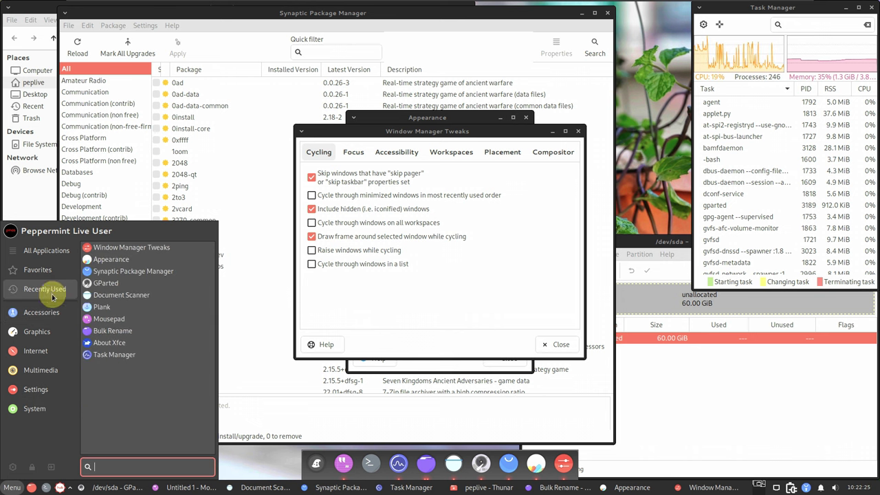
pyautogui.moveTo(46, 250)
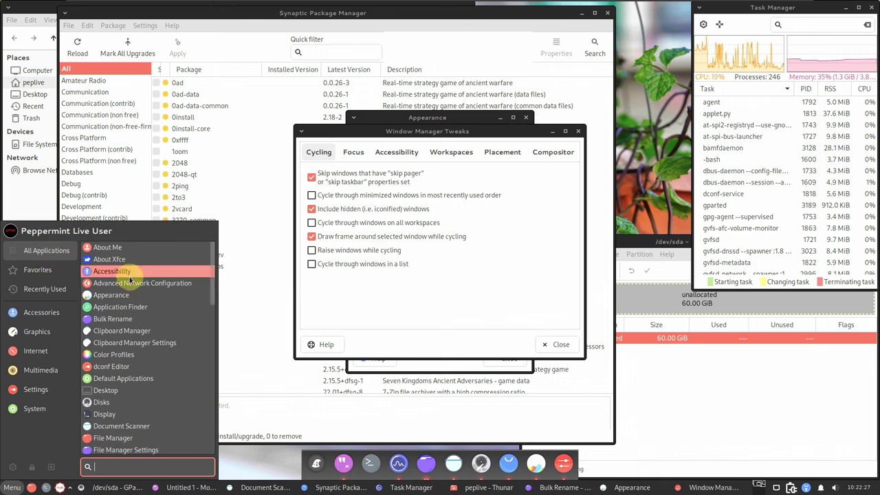
pyautogui.scroll(-10, 130, 282)
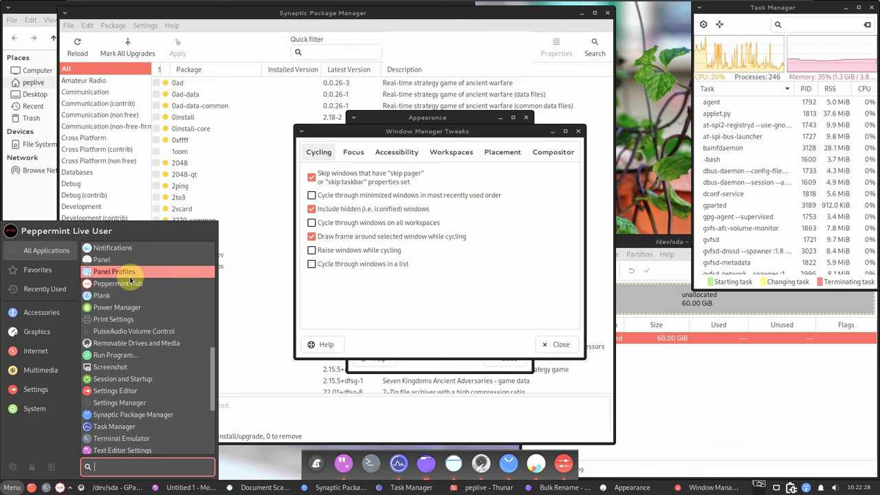
pyautogui.click(123, 380)
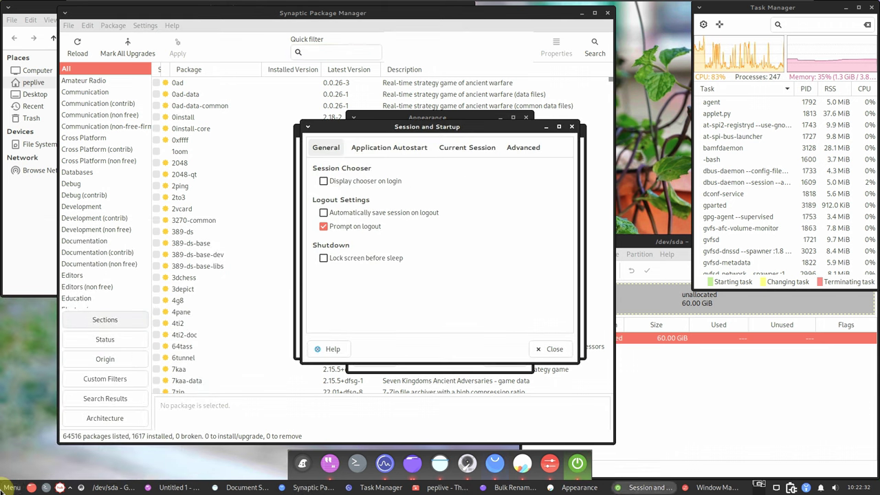
# Launch Welcome to Peppermint from the menu's Favorites.
pyautogui.click(8, 484)
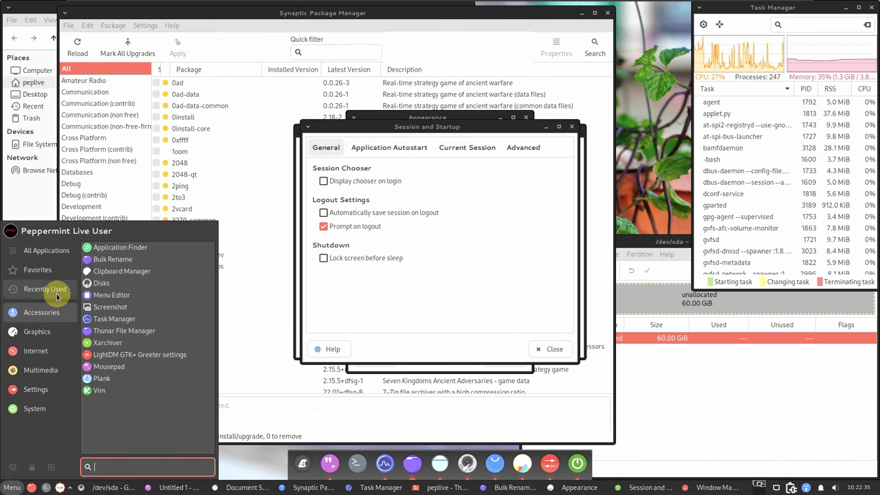
pyautogui.moveTo(59, 266)
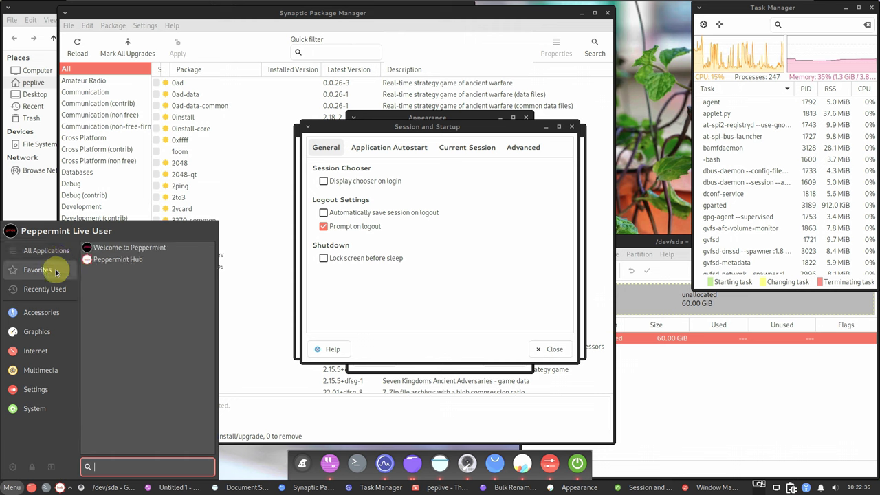
pyautogui.click(113, 251)
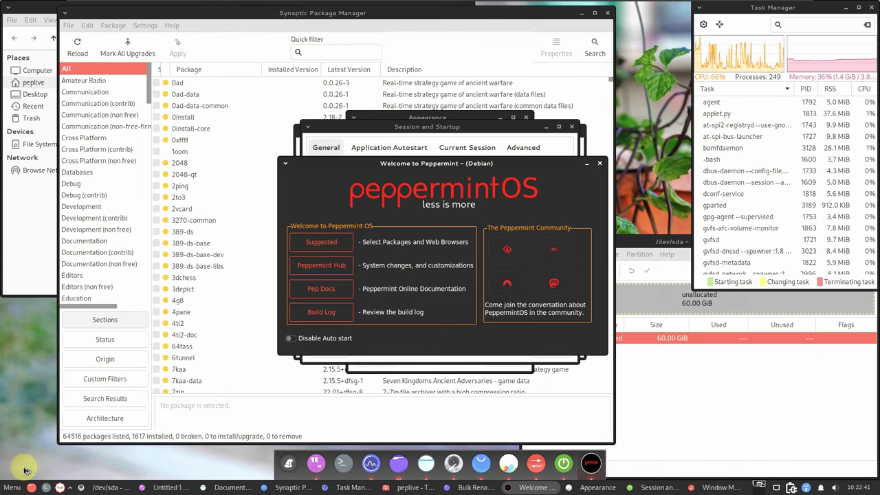
# Launch GDebi Package Installer from the System category.
pyautogui.click(12, 489)
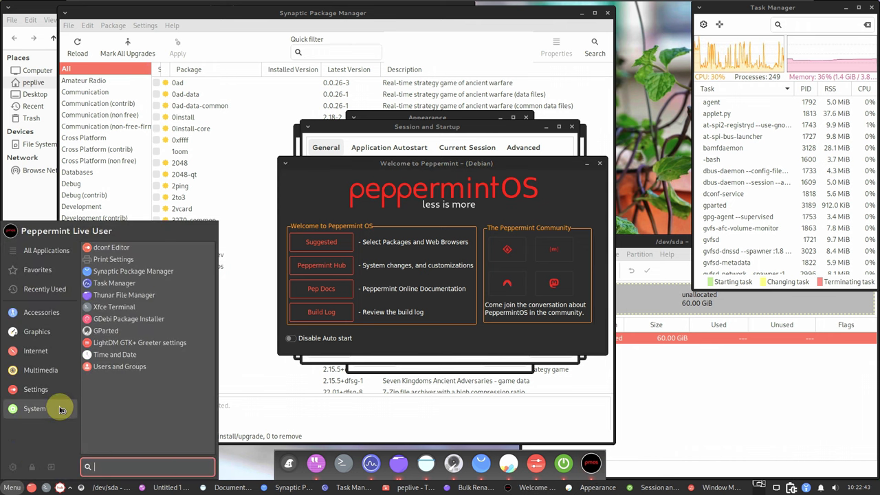
pyautogui.click(147, 319)
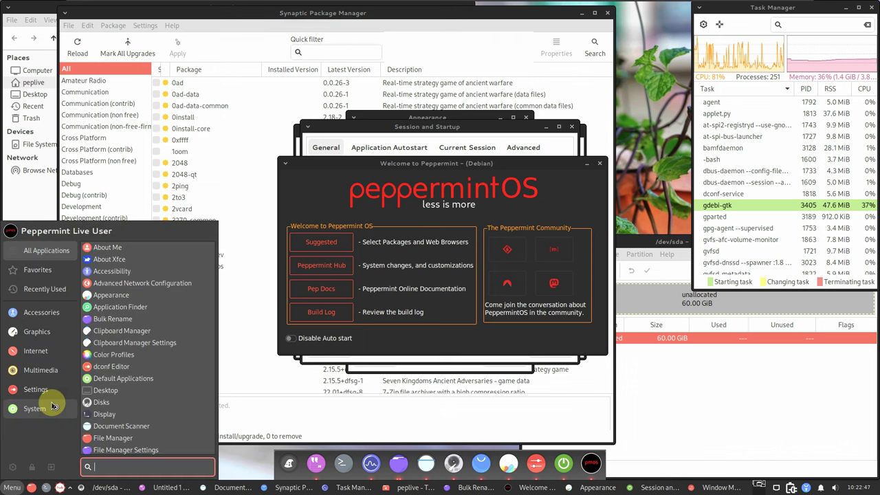
pyautogui.click(12, 487)
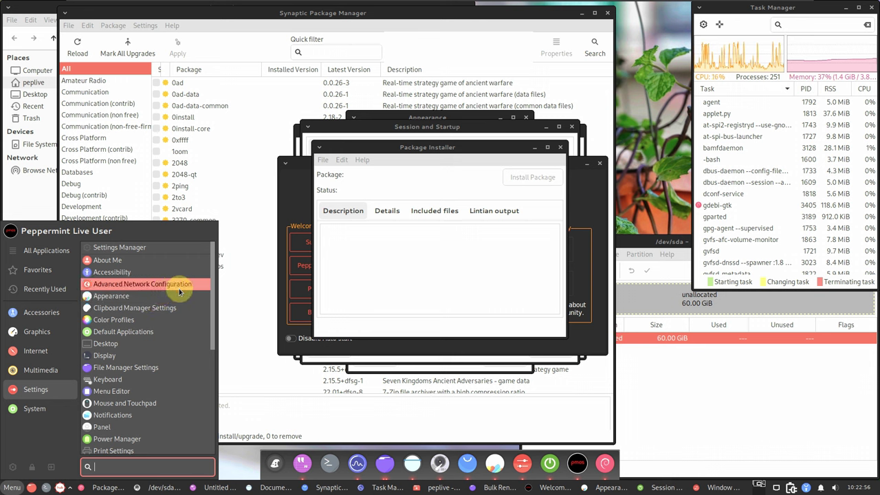
# Launch the Notifications settings from the Settings category.
pyautogui.moveTo(211, 291); pyautogui.dragTo(216, 260)
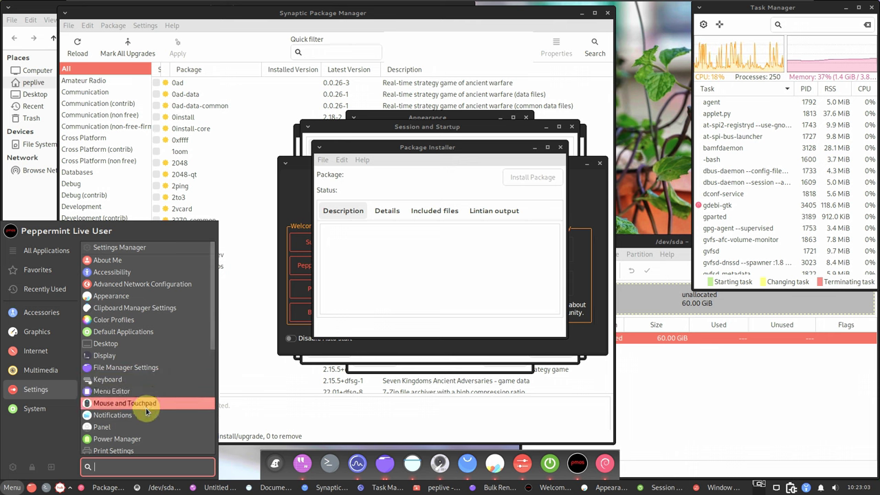
pyautogui.click(42, 476)
pyautogui.click(12, 487)
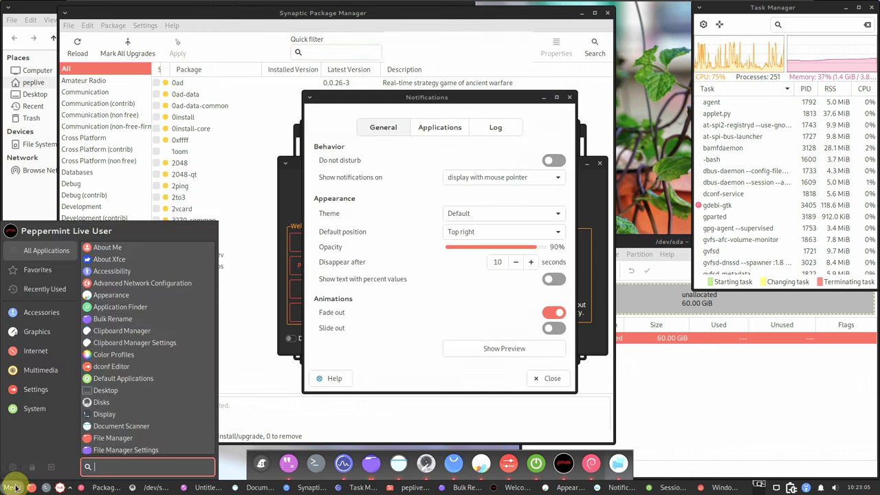
pyautogui.click(642, 367)
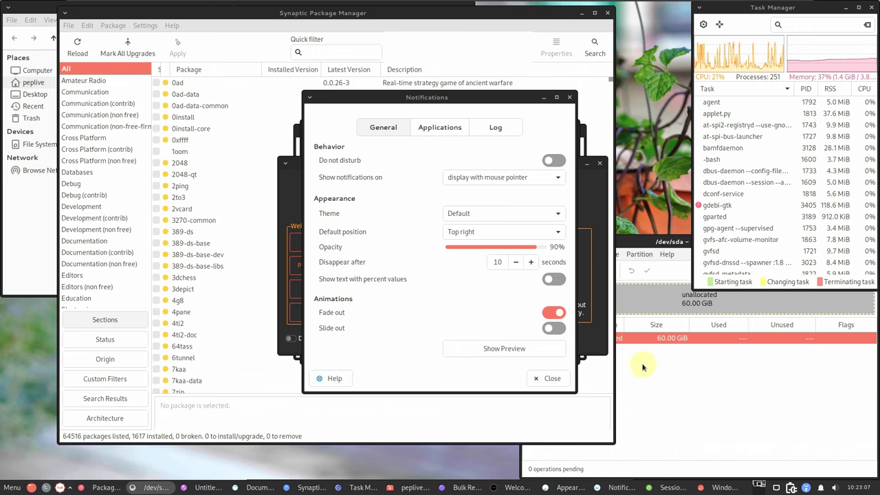
# View the Notifications Applications tab, then the Log tab showing an empty log.
pyautogui.click(720, 98)
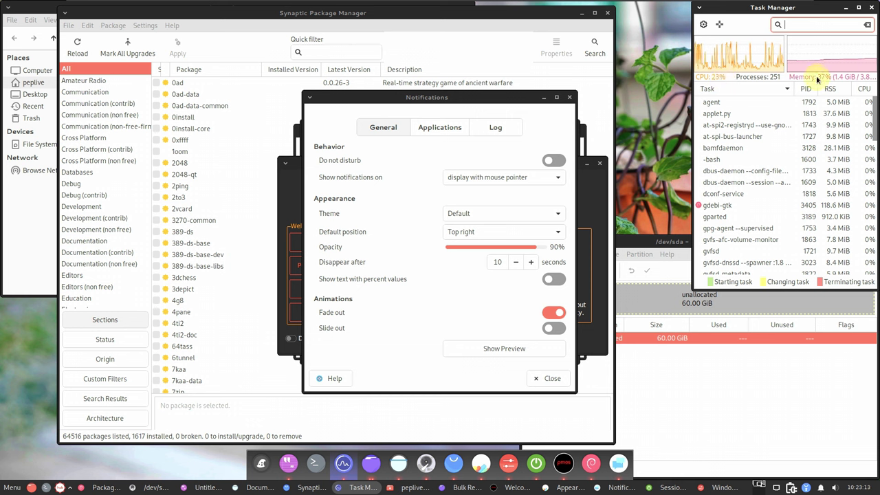
pyautogui.click(439, 129)
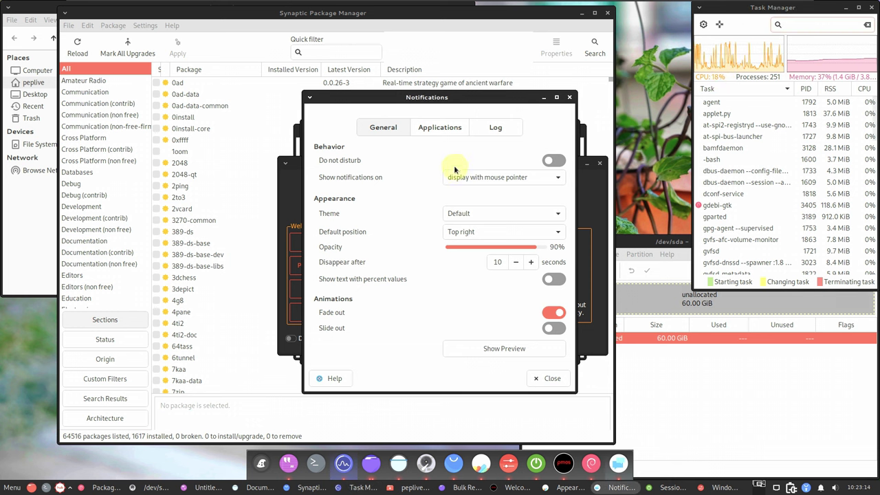
pyautogui.click(451, 129)
pyautogui.click(499, 130)
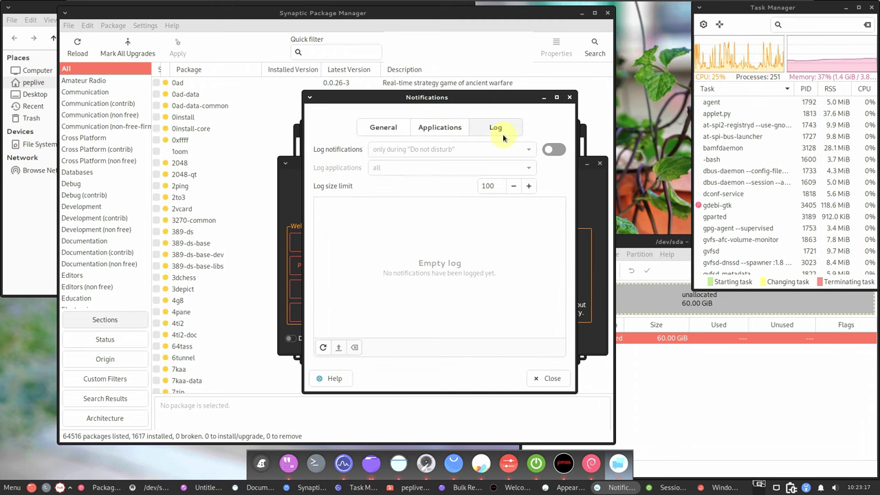
# Close Notifications, view GDebi's Help > About dialog, then close GDebi Package Installer.
pyautogui.click(570, 97)
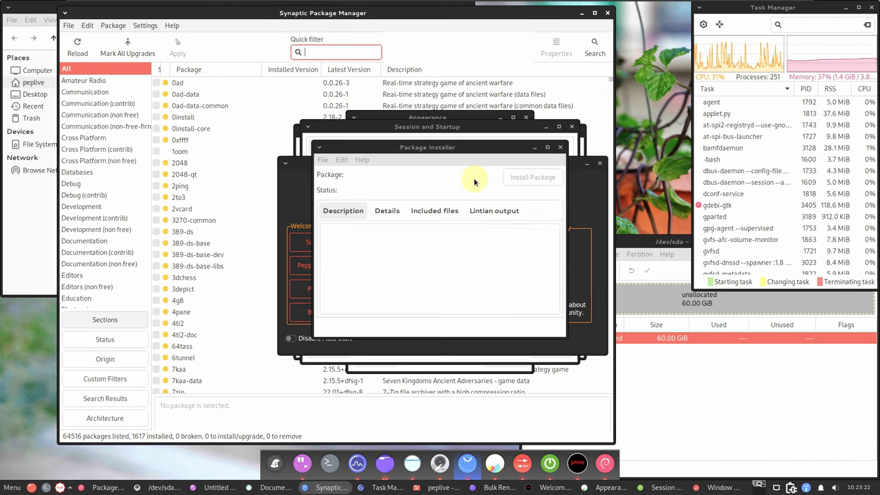
pyautogui.click(362, 160)
pyautogui.click(377, 175)
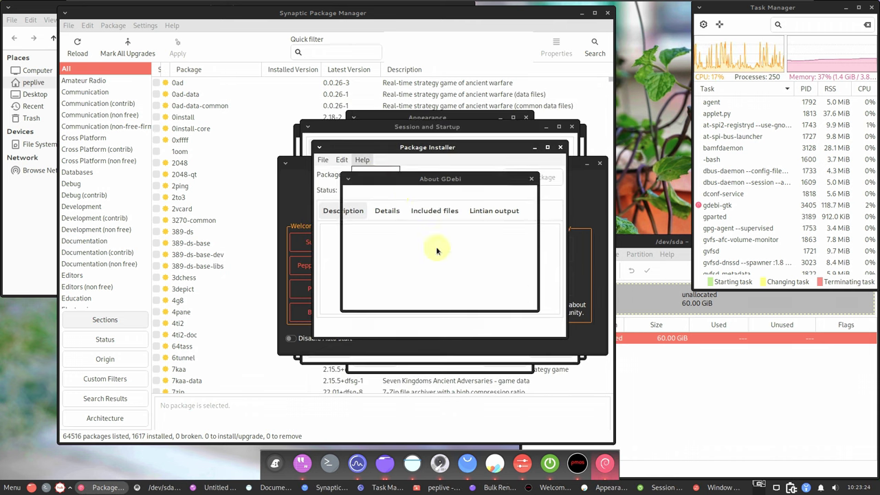
pyautogui.click(507, 294)
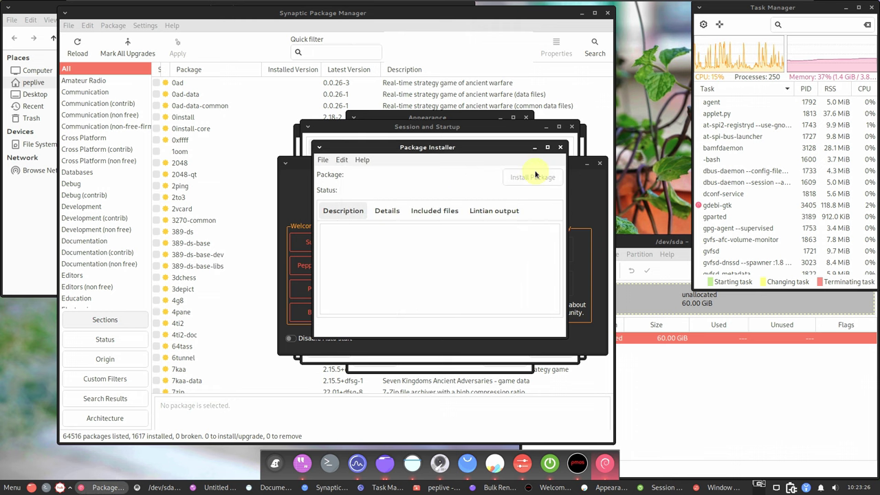
pyautogui.click(560, 149)
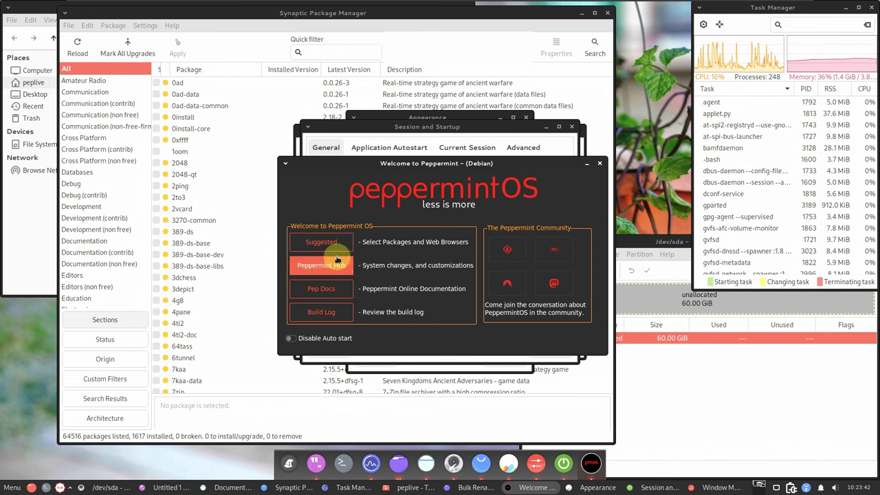
# Close Welcome, browse Session and Startup's Autostart, Current Session and Advanced tabs, then close it.
pyautogui.click(599, 165)
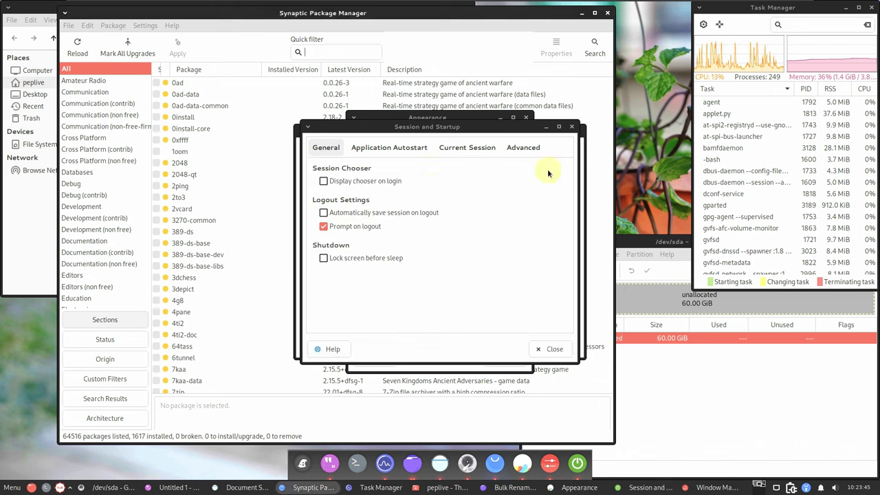
pyautogui.click(376, 151)
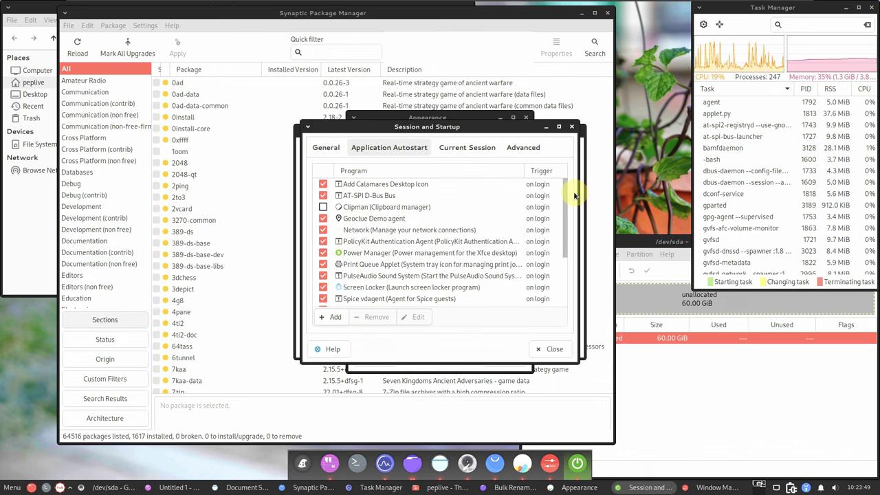
pyautogui.moveTo(564, 196)
pyautogui.mouseDown()
pyautogui.moveTo(568, 273)
pyautogui.moveTo(569, 180)
pyautogui.mouseUp()
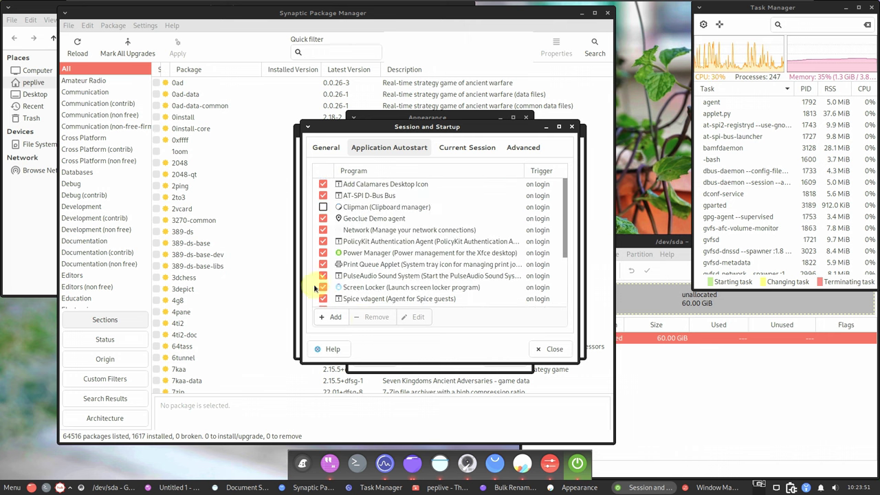
pyautogui.click(332, 317)
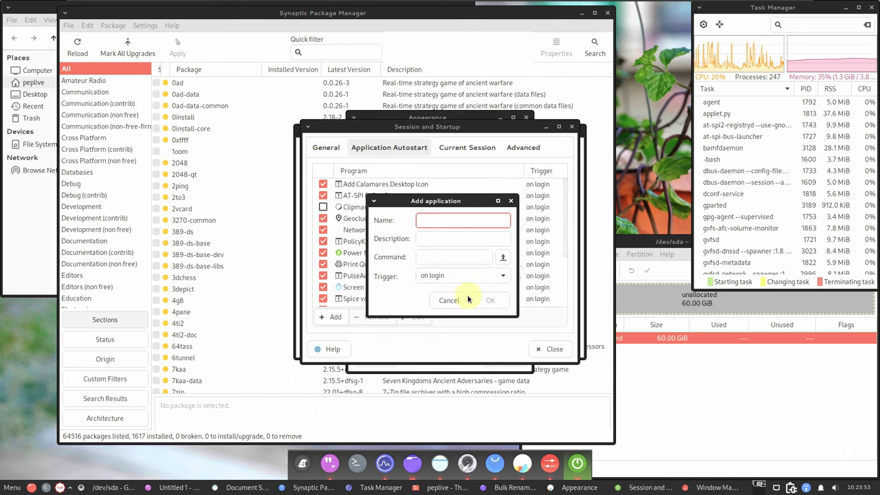
pyautogui.click(448, 301)
pyautogui.click(467, 147)
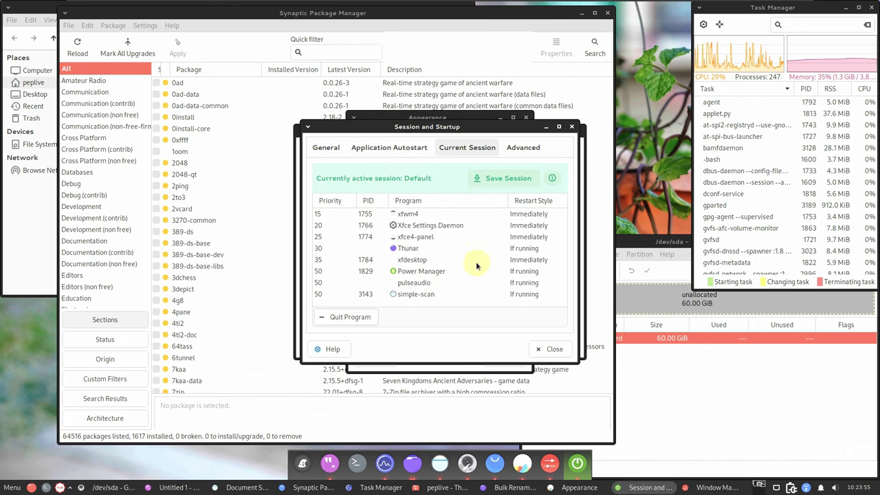
pyautogui.click(521, 148)
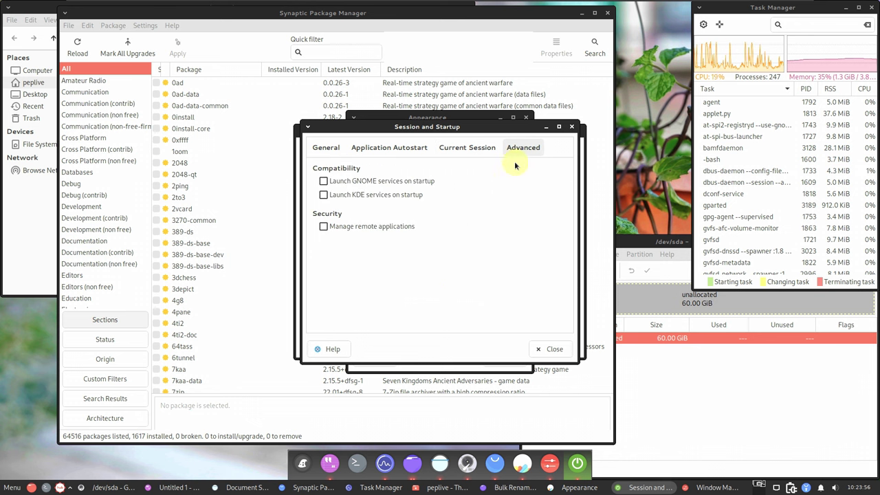
pyautogui.click(548, 348)
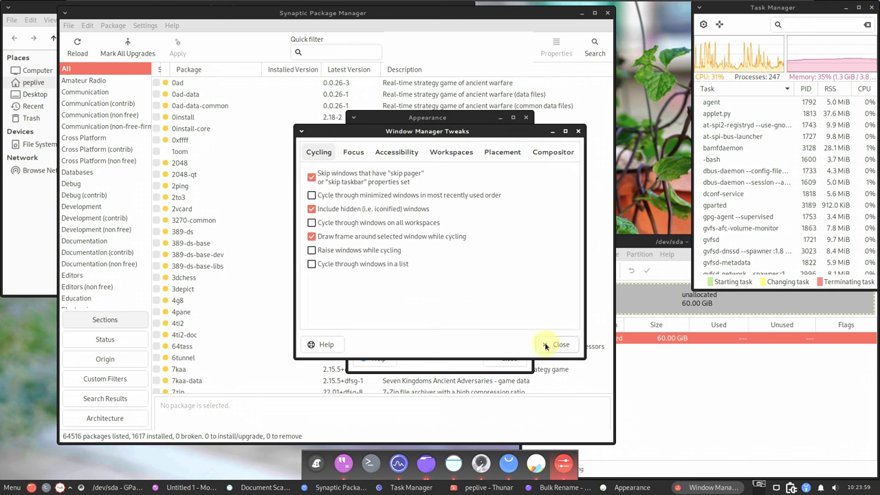
# Browse Window Manager Tweaks' Focus, Accessibility, Workspaces, Placement and Compositor tabs, then close it.
pyautogui.click(353, 152)
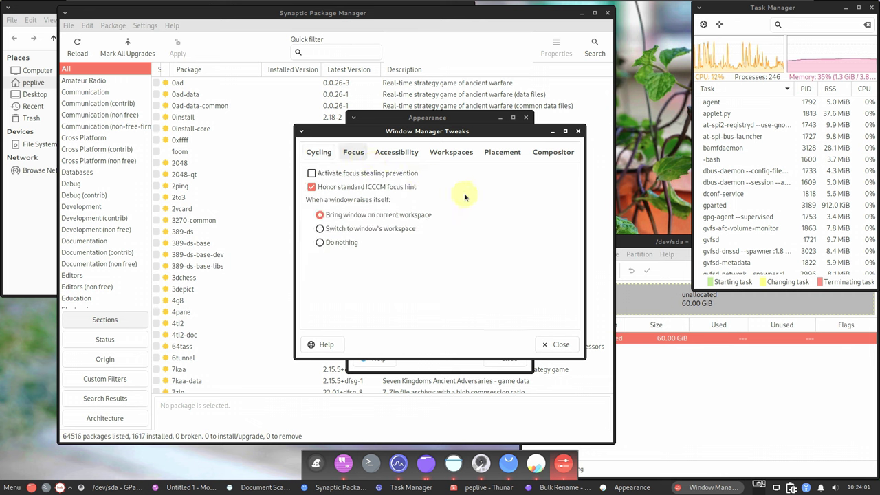
pyautogui.click(407, 157)
pyautogui.click(444, 157)
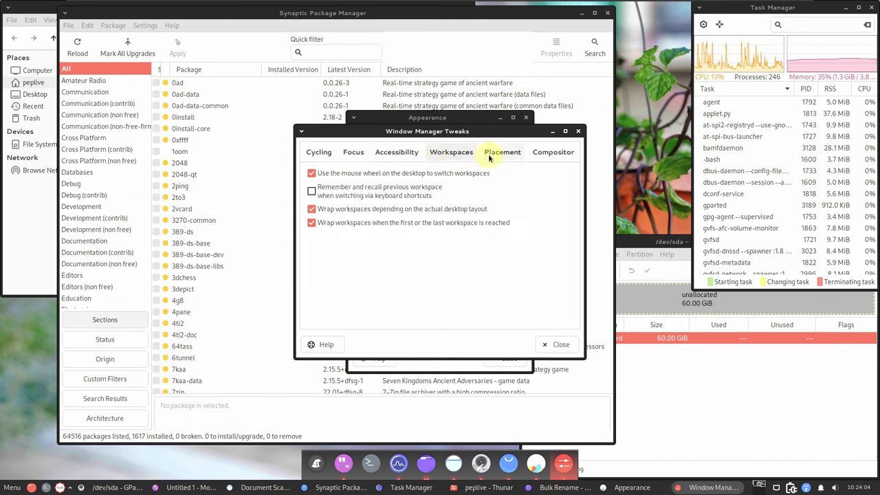
pyautogui.click(489, 157)
pyautogui.click(533, 158)
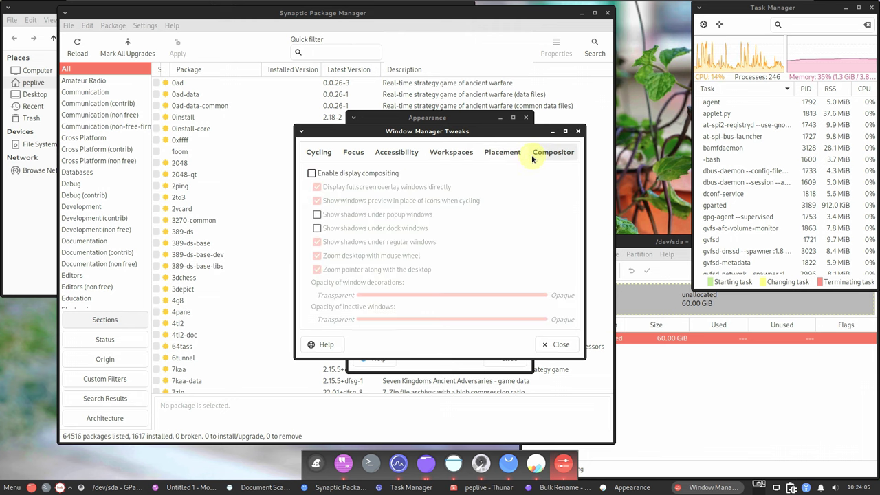
pyautogui.click(554, 344)
pyautogui.click(468, 116)
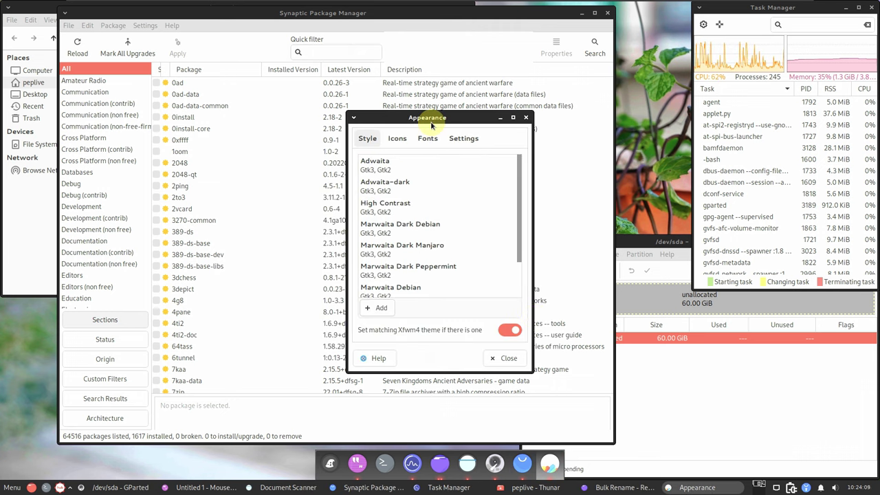
# Try the Marwaita Manjaro, Dark Peppermint and Dark Manjaro styles, settling on Marwaita Debian.
pyautogui.moveTo(431, 126); pyautogui.dragTo(443, 120)
pyautogui.moveTo(529, 192); pyautogui.dragTo(536, 176)
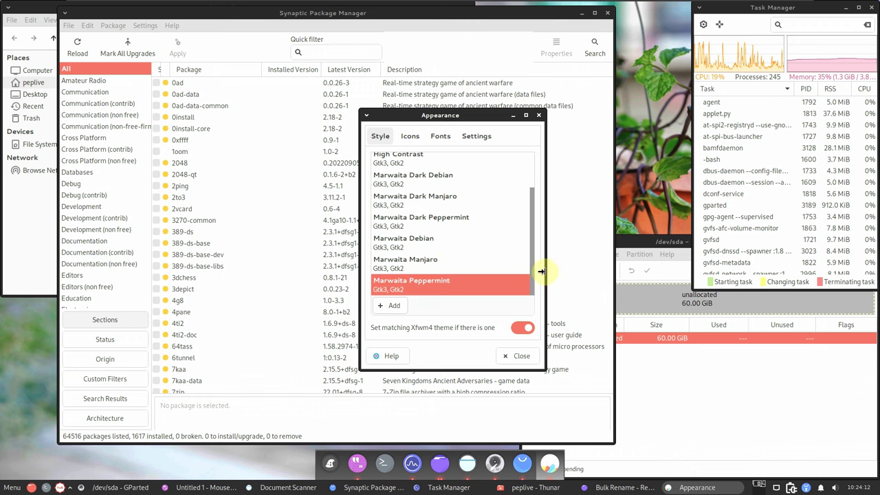
pyautogui.click(452, 259)
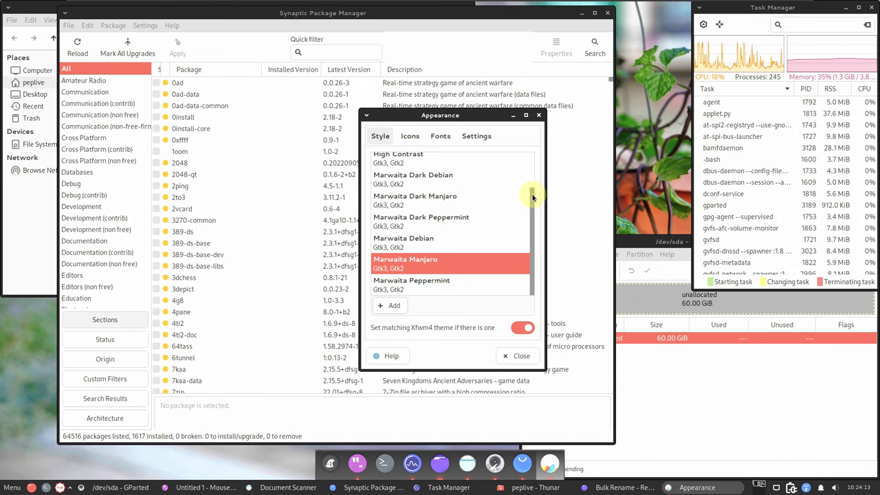
pyautogui.click(450, 244)
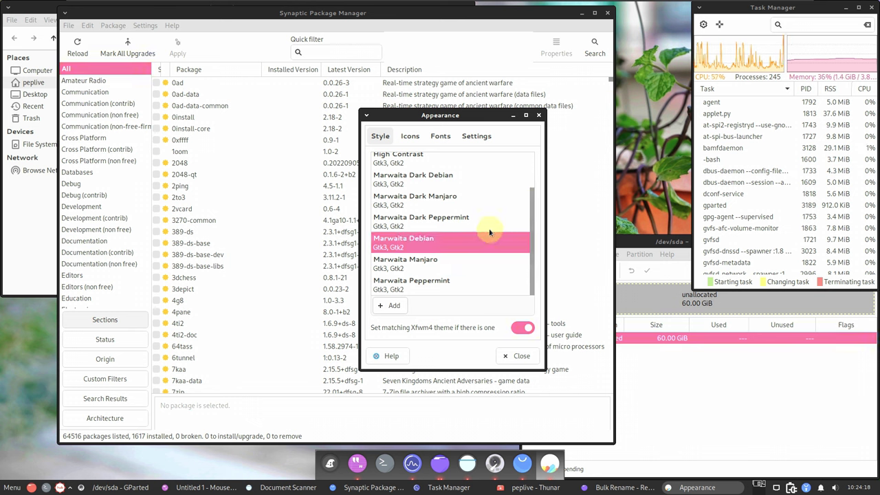
pyautogui.click(456, 220)
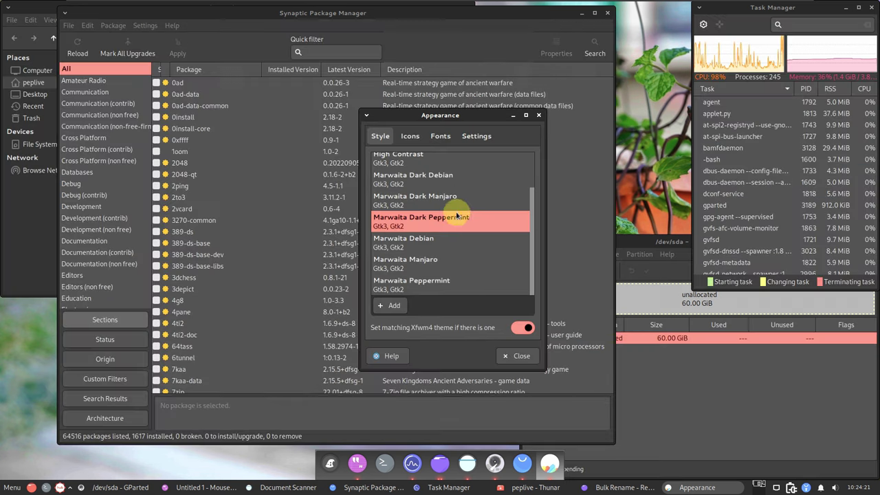
pyautogui.click(455, 198)
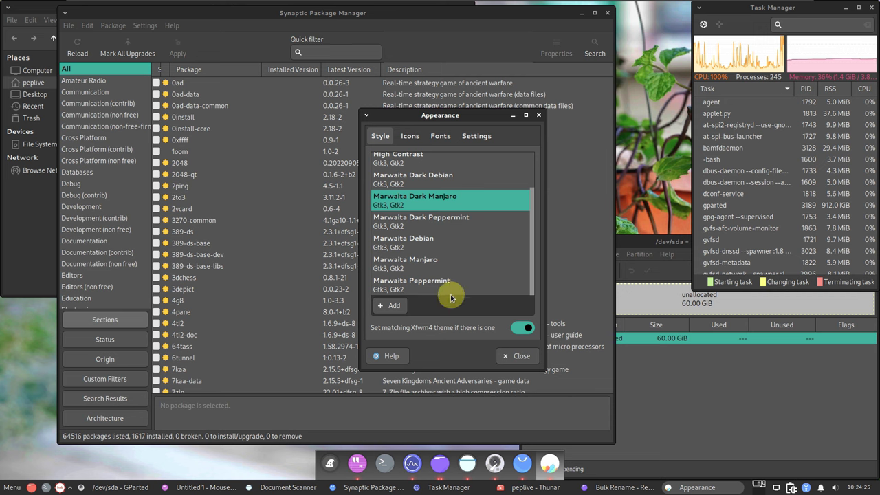
pyautogui.moveTo(530, 271)
pyautogui.mouseDown()
pyautogui.moveTo(530, 192)
pyautogui.moveTo(536, 265)
pyautogui.mouseUp()
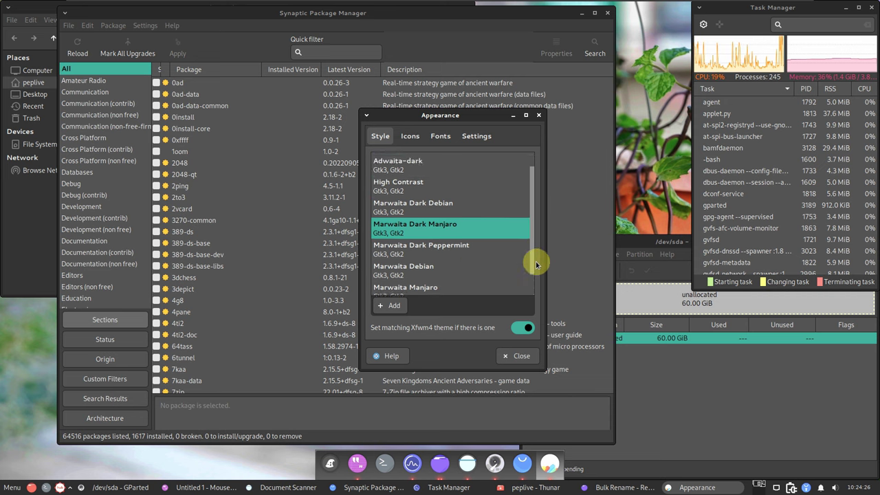
pyautogui.scroll(-1, 535, 265)
pyautogui.click(442, 244)
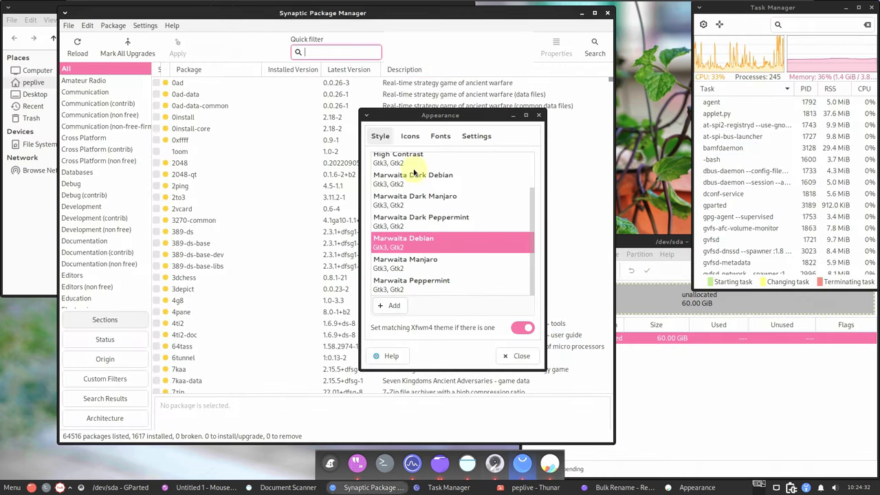
# Browse the Appearance Icons, Fonts and Settings tabs, then close Appearance.
pyautogui.click(412, 139)
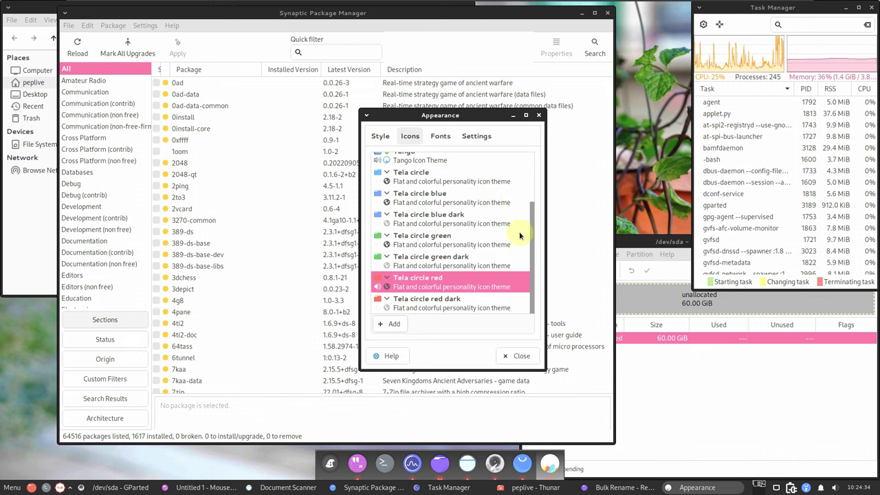
pyautogui.moveTo(529, 221); pyautogui.dragTo(544, 279)
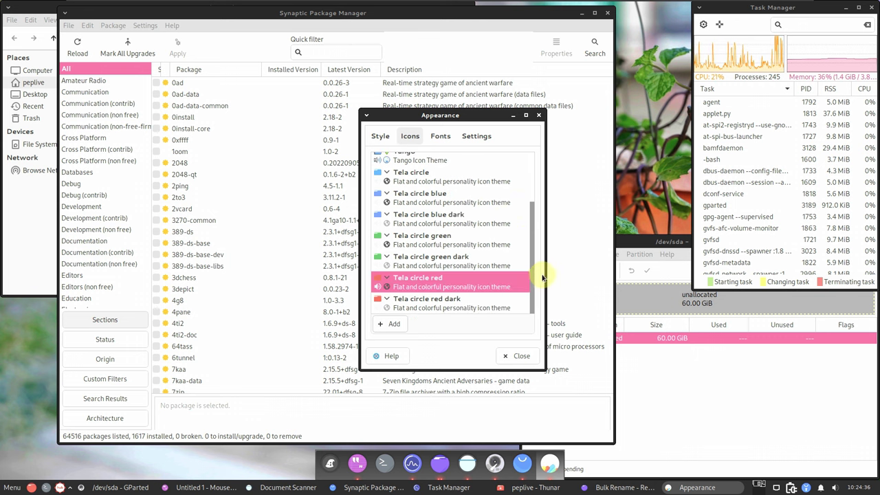
pyautogui.click(442, 138)
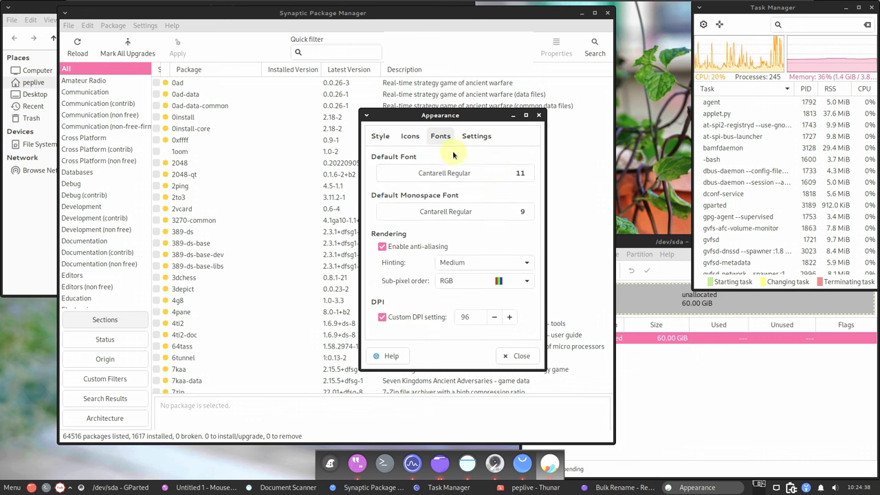
pyautogui.click(481, 136)
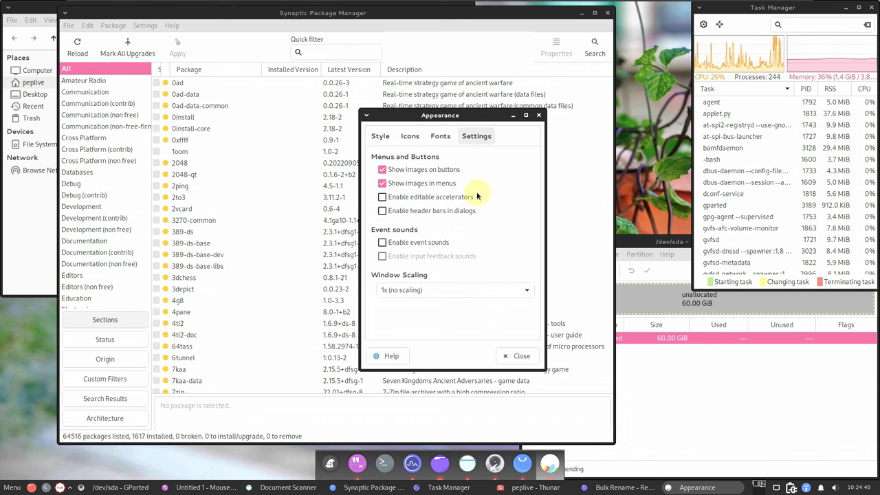
pyautogui.click(520, 355)
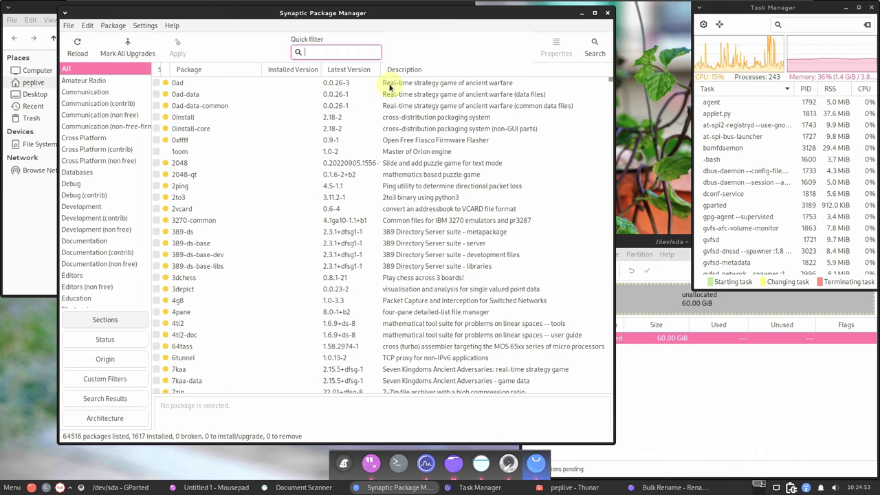
# Close Synaptic, check GParted's About version 1.3.1, then close GParted.
pyautogui.click(607, 13)
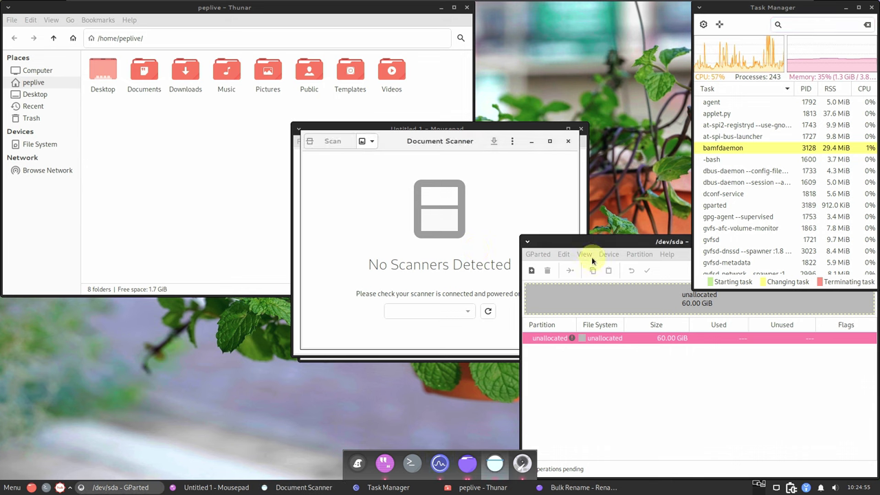
pyautogui.moveTo(590, 240); pyautogui.dragTo(269, 115)
pyautogui.click(342, 131)
pyautogui.click(358, 166)
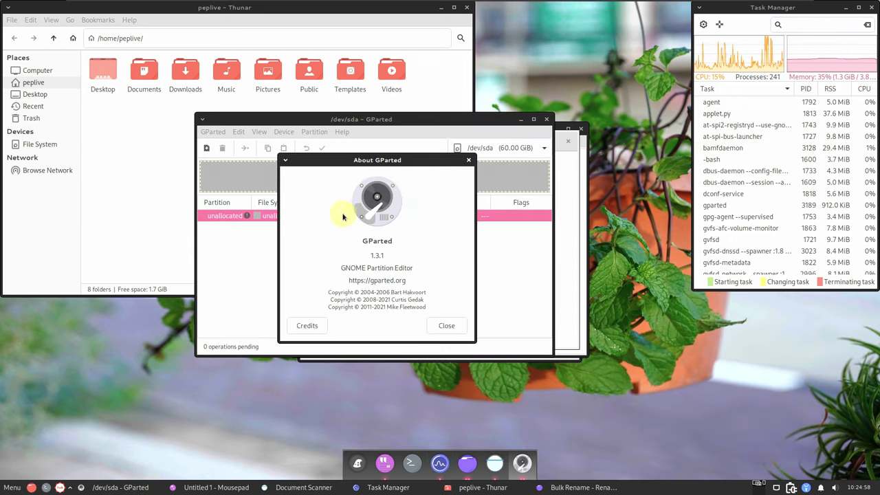
pyautogui.moveTo(394, 262); pyautogui.dragTo(344, 259)
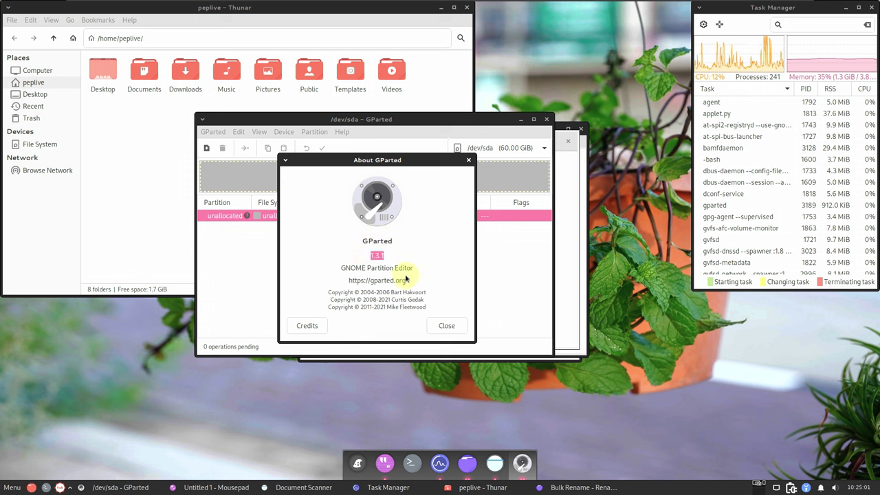
pyautogui.click(443, 326)
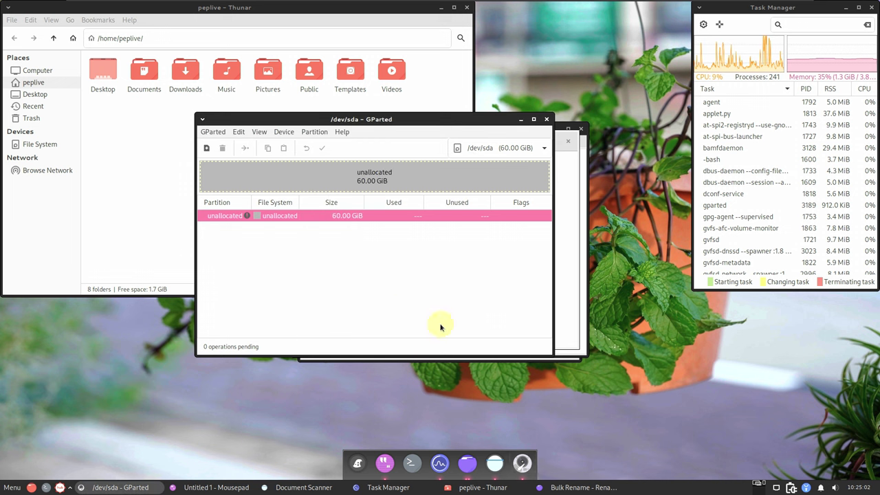
pyautogui.click(546, 120)
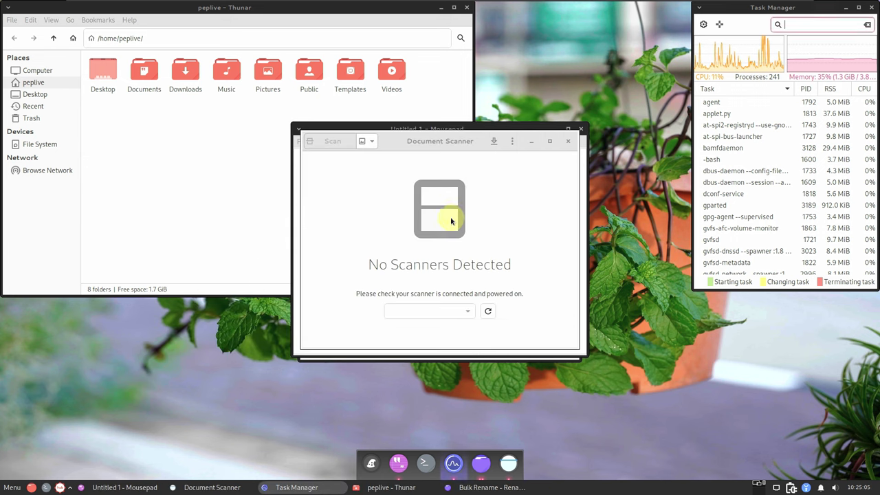
# View Document Scanner's About information, then close Document Scanner.
pyautogui.click(512, 141)
pyautogui.click(512, 247)
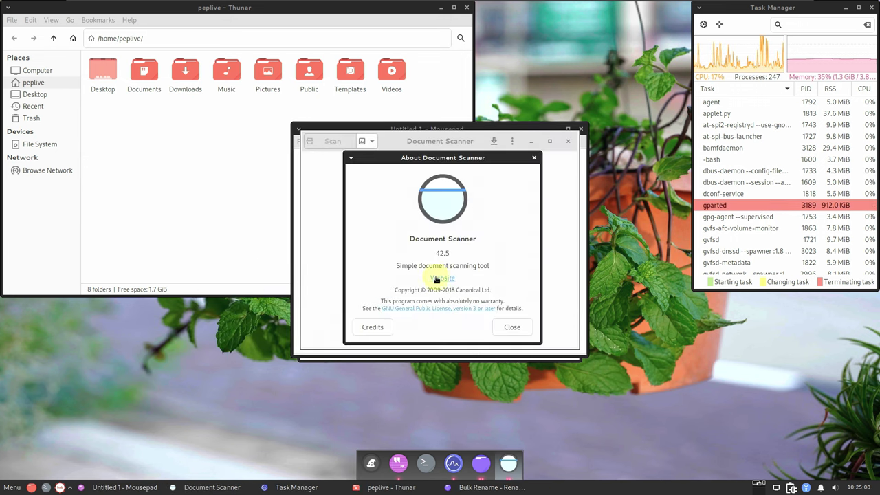
pyautogui.click(510, 327)
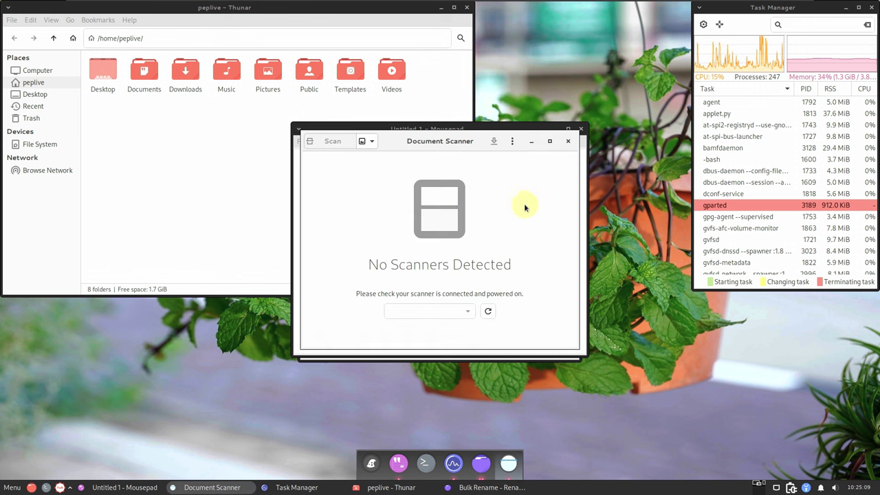
pyautogui.click(567, 141)
# View Mousepad's About information showing version 0.5.10, then close Mousepad.
pyautogui.click(427, 142)
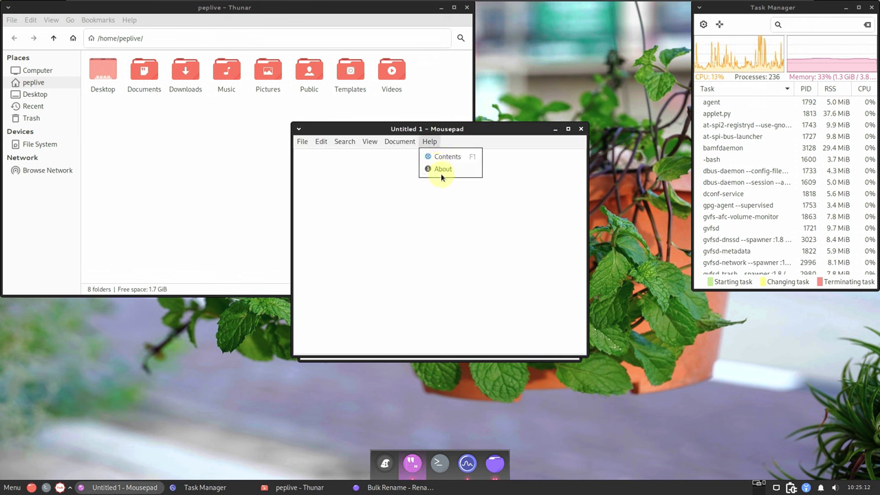
pyautogui.click(441, 170)
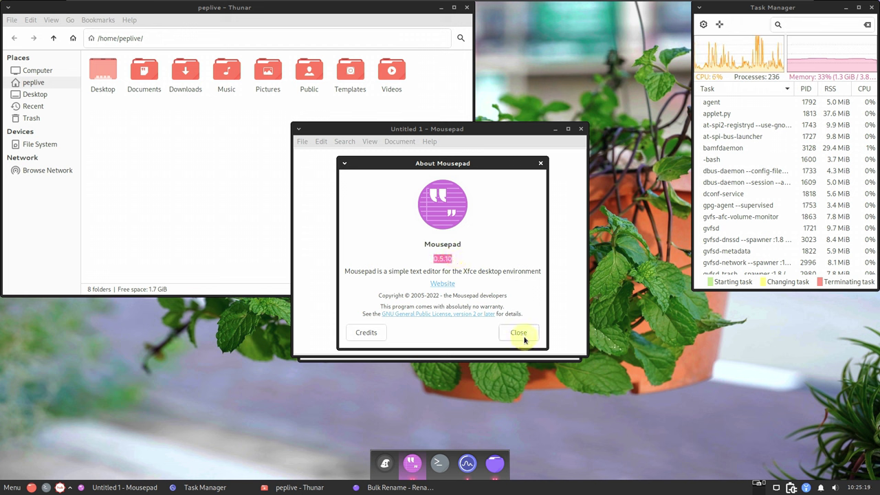
pyautogui.click(518, 332)
pyautogui.click(580, 128)
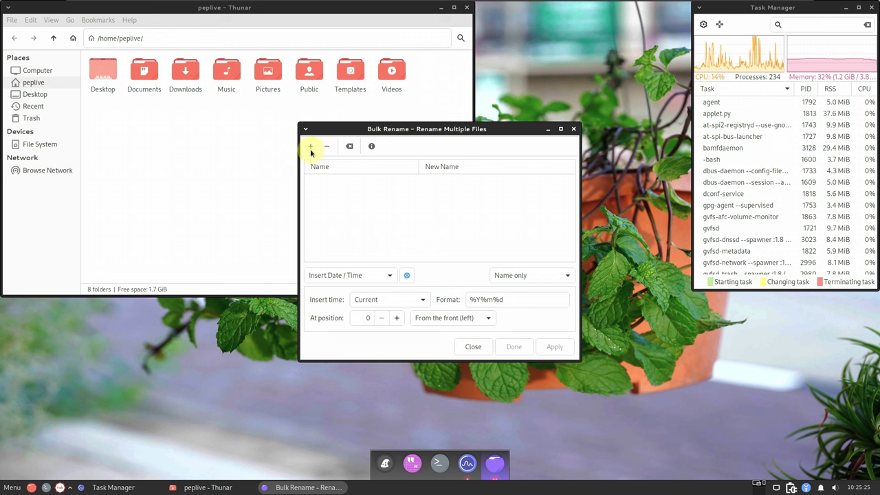
# View Bulk Rename's About information showing version 4.18.4.
pyautogui.click(372, 147)
pyautogui.moveTo(465, 254); pyautogui.dragTo(412, 258)
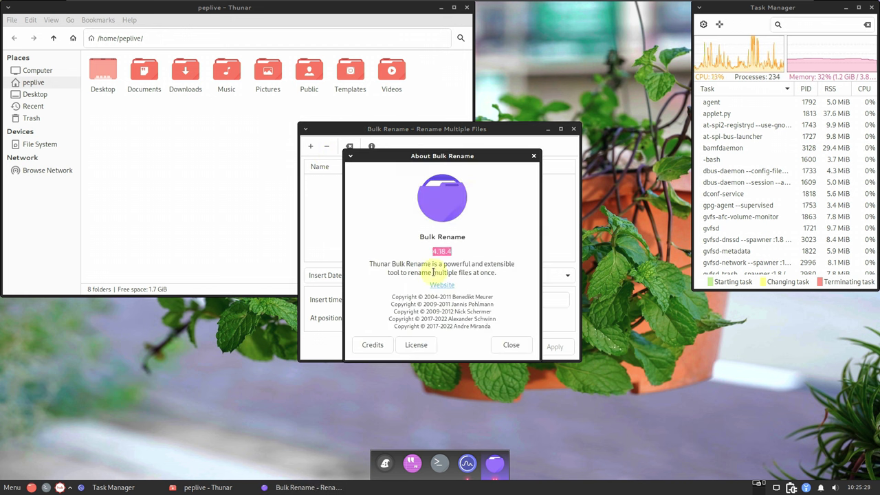
pyautogui.click(511, 344)
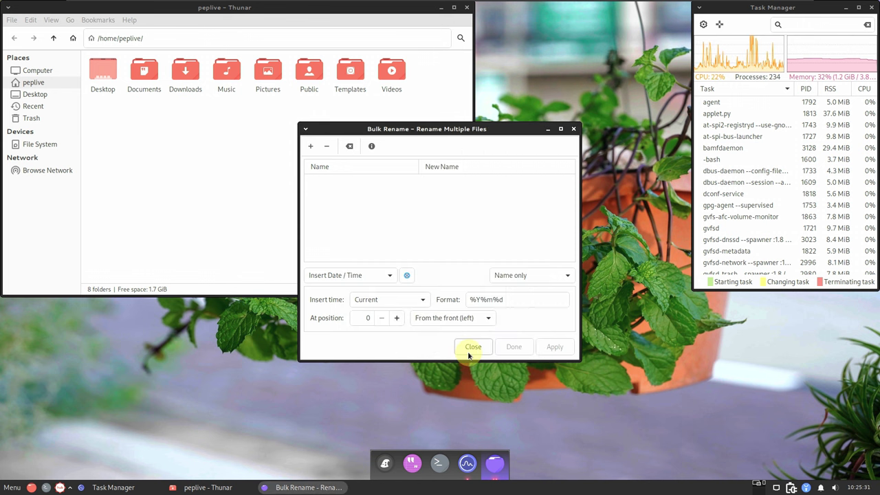
# Inspect the Insert time, rename mode and name/extension choices, keeping Insert Date / Time, without adding files.
pyautogui.click(394, 299)
pyautogui.click(388, 280)
pyautogui.click(387, 277)
pyautogui.click(507, 275)
pyautogui.click(505, 275)
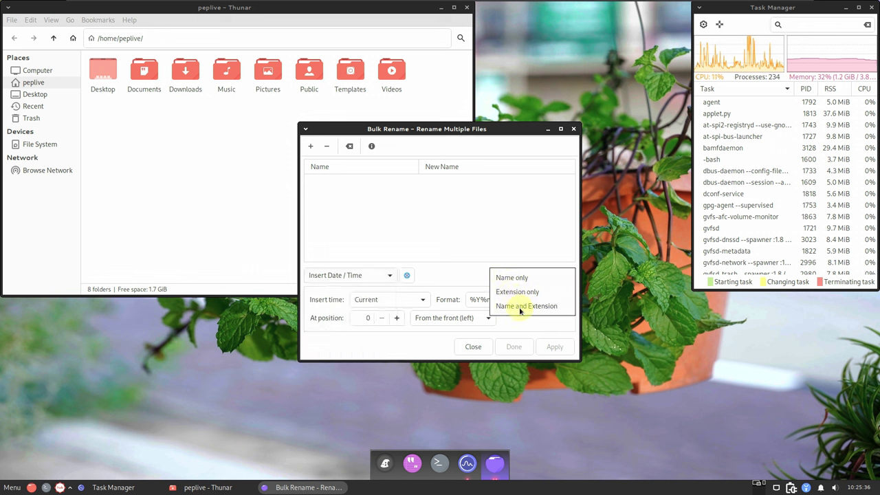
pyautogui.click(310, 147)
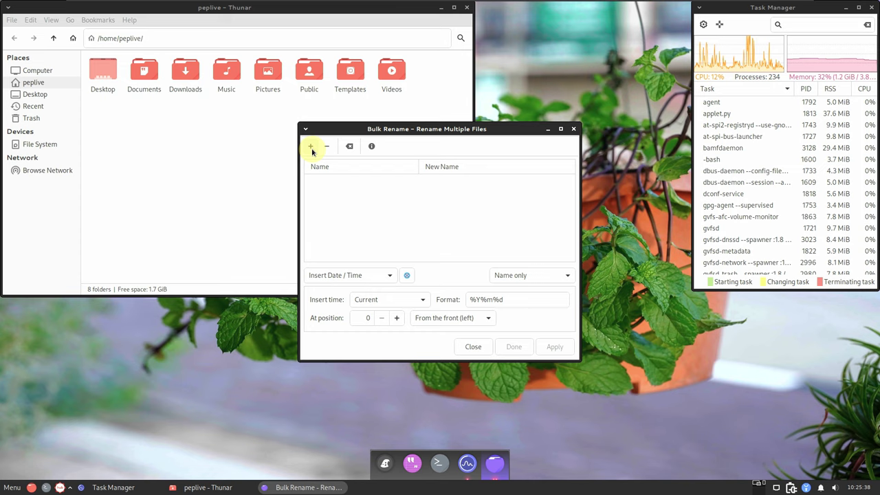
pyautogui.click(310, 147)
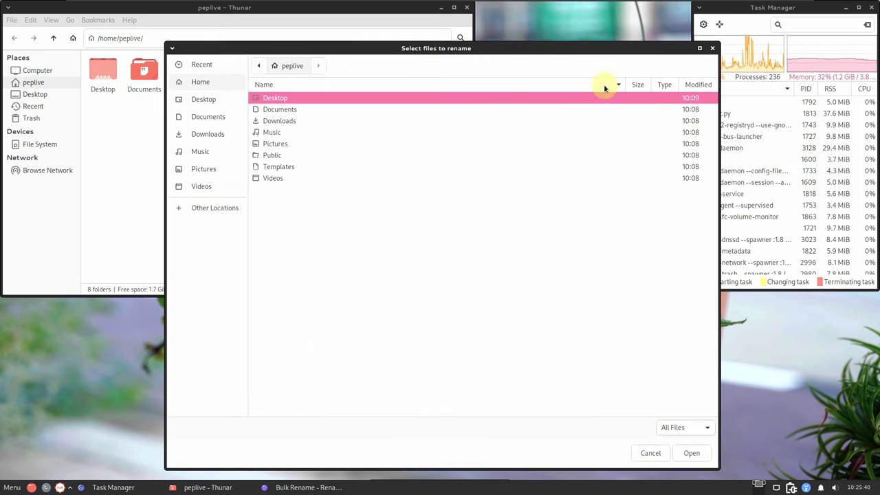
pyautogui.click(711, 49)
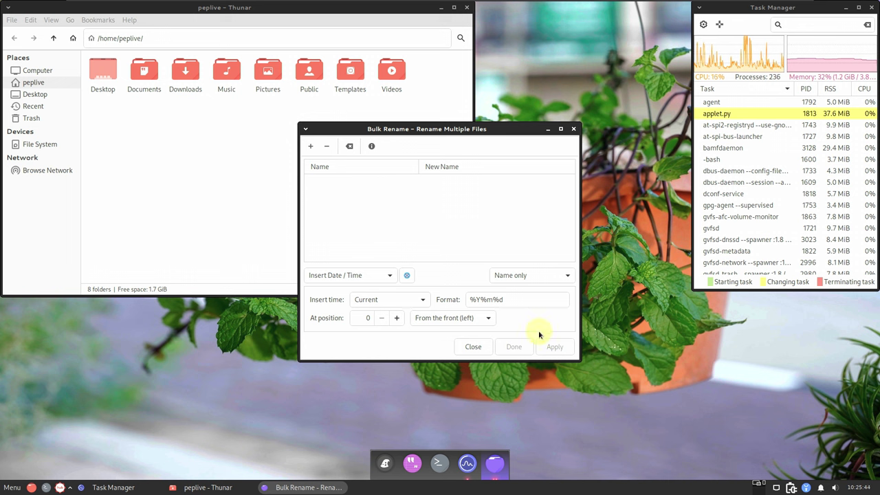
# Keep inserting from the front with Current time, then close Bulk Rename.
pyautogui.click(421, 319)
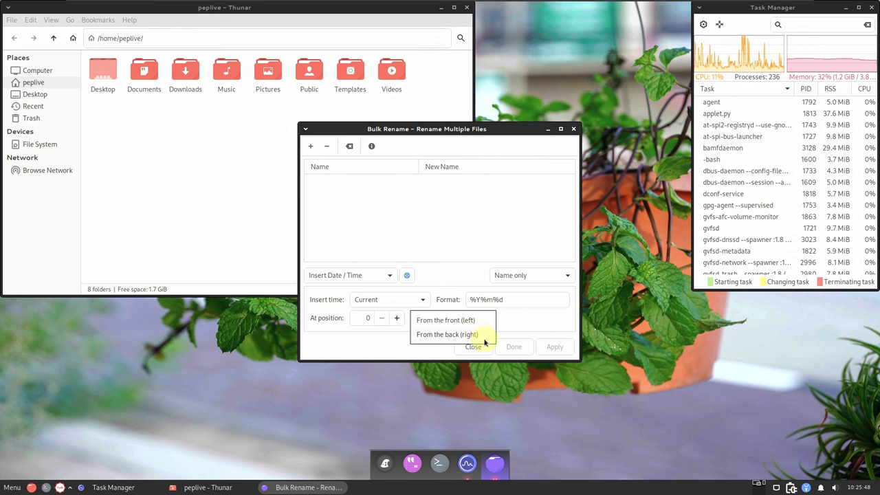
pyautogui.click(481, 345)
pyautogui.click(422, 300)
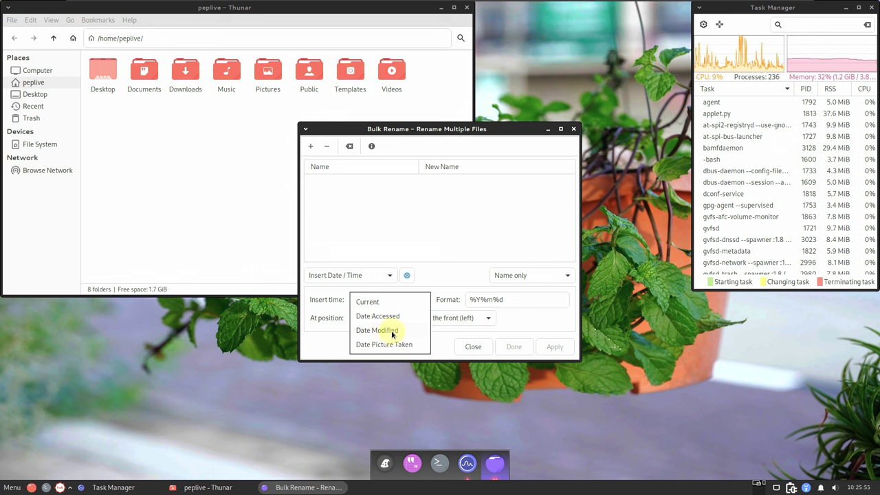
pyautogui.click(459, 345)
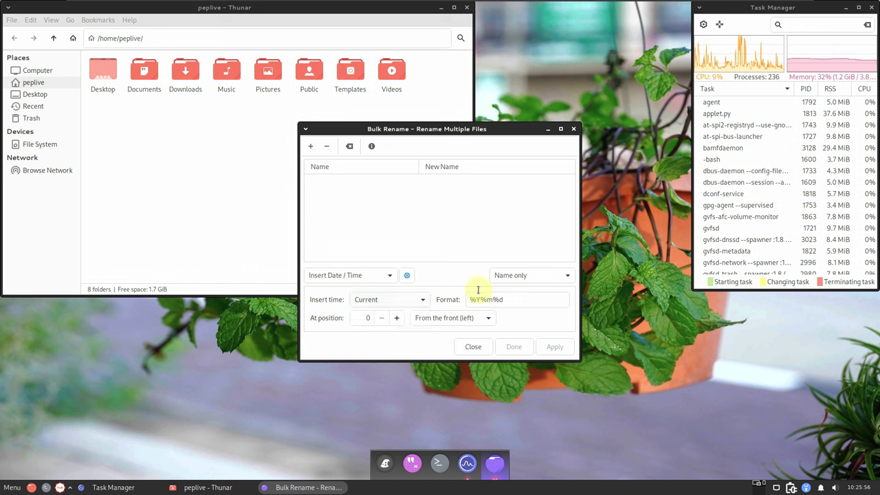
pyautogui.click(473, 346)
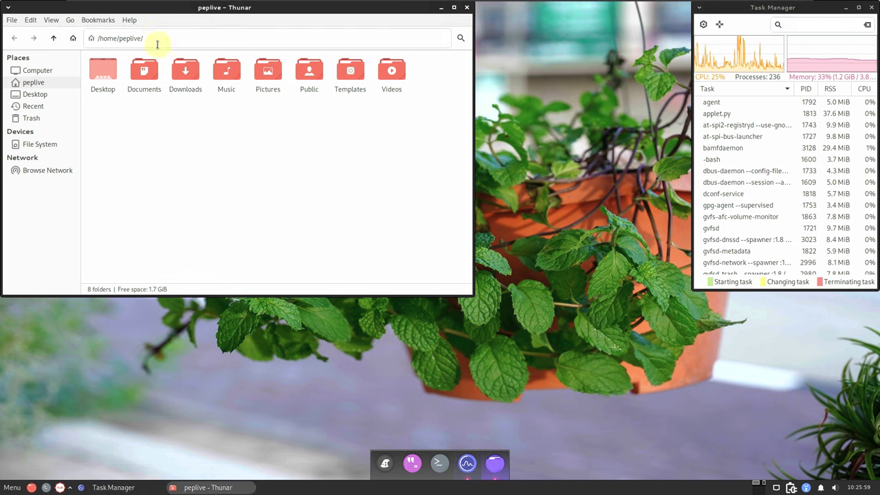
# Check Thunar's About information (version 4.18.4), then browse the File System root.
pyautogui.moveTo(165, 16); pyautogui.dragTo(253, 74)
pyautogui.click(218, 72)
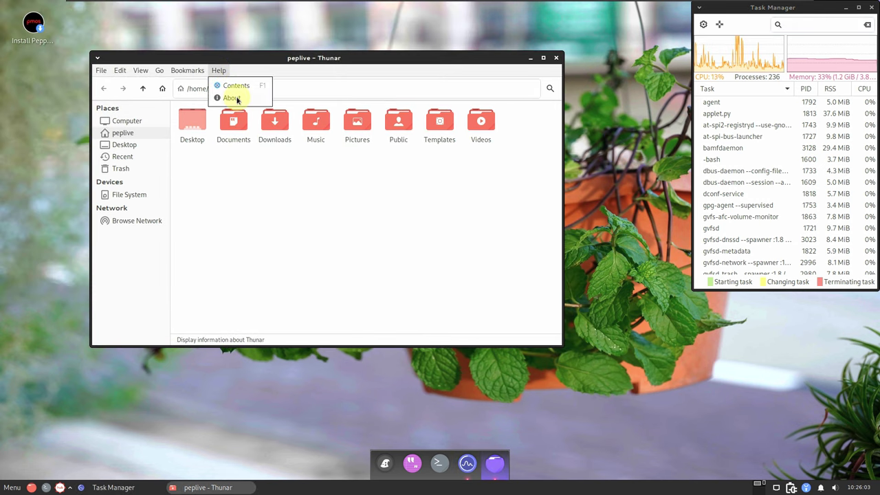
pyautogui.click(237, 100)
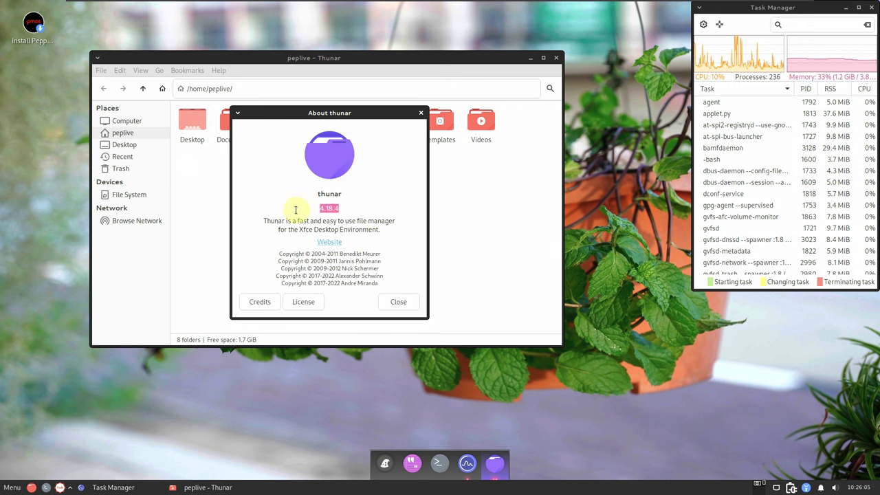
pyautogui.click(398, 301)
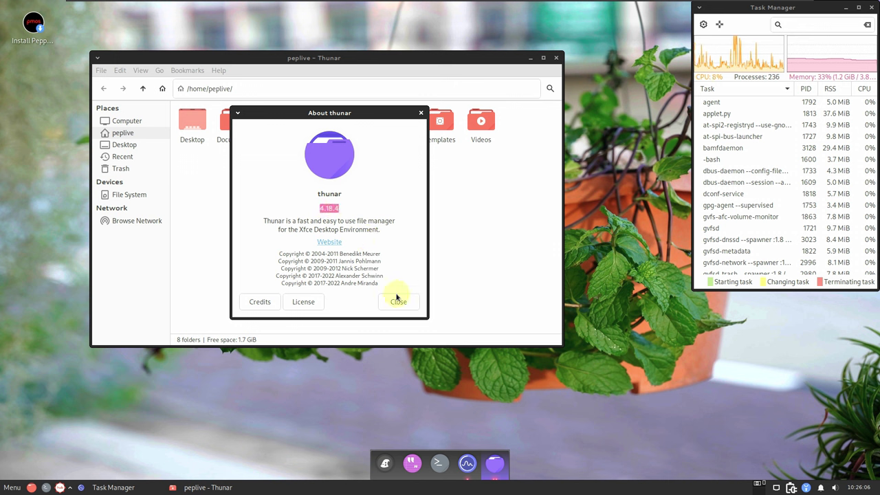
pyautogui.click(155, 196)
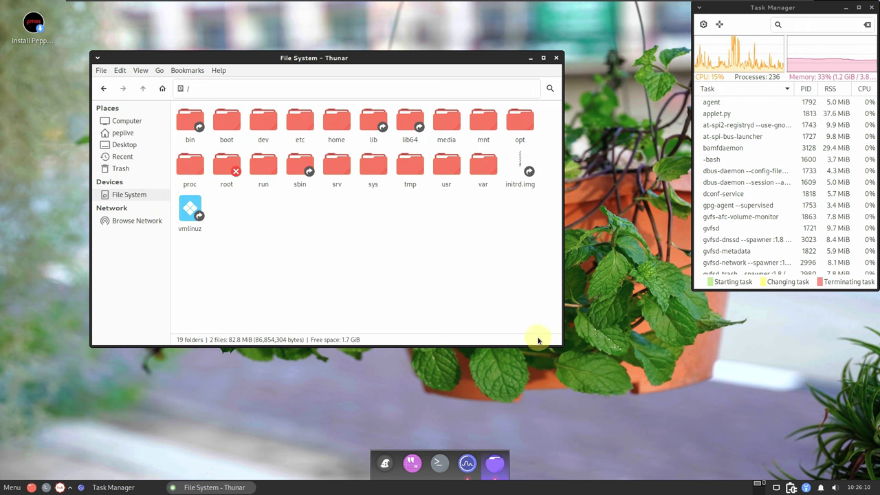
# Enlarge and reposition the Thunar window, then look inside the boot folder.
pyautogui.moveTo(560, 350); pyautogui.dragTo(666, 444)
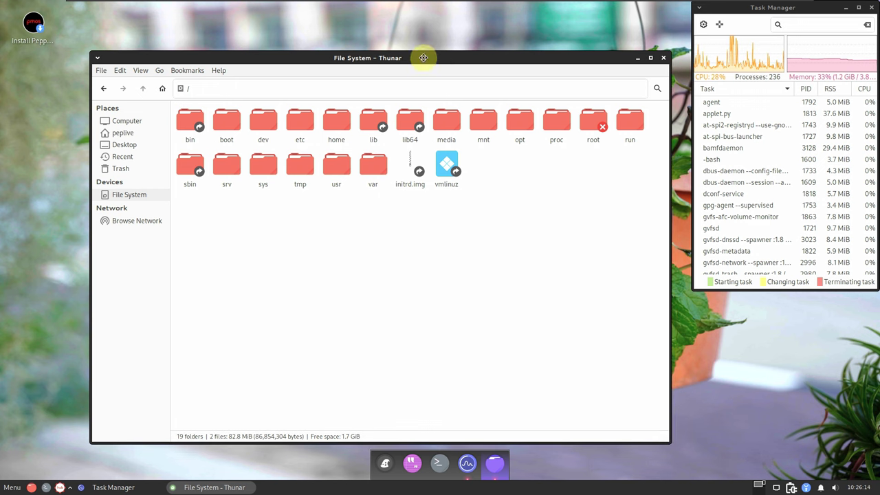
pyautogui.moveTo(435, 58); pyautogui.dragTo(375, 28)
pyautogui.doubleClick(167, 94)
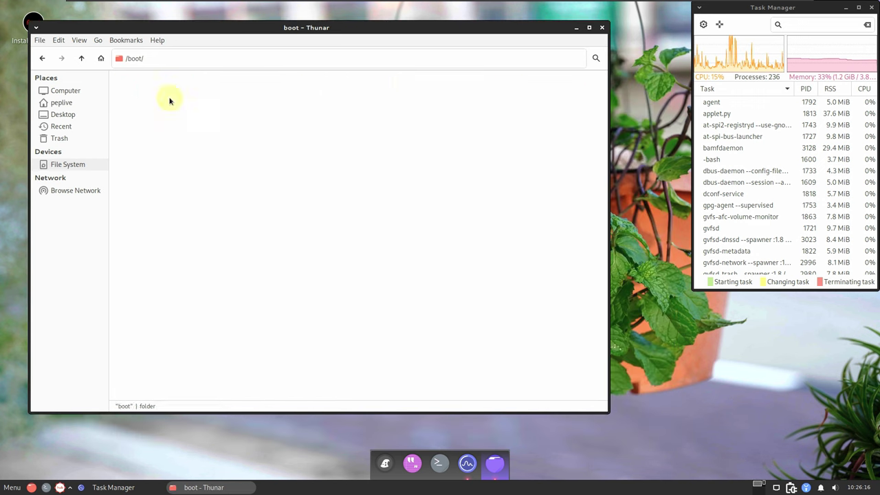
pyautogui.click(43, 59)
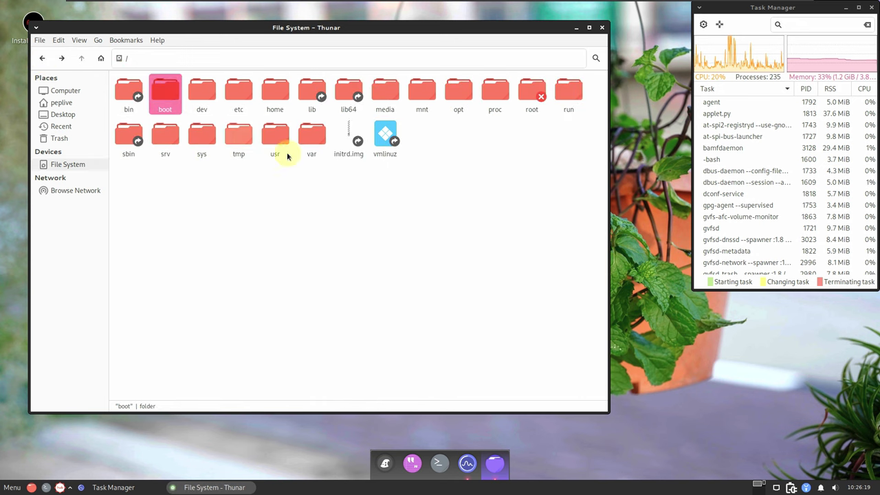
# Browse the sys folder's kernel, hypervisor and firmware subfolders, returning to the root.
pyautogui.doubleClick(203, 146)
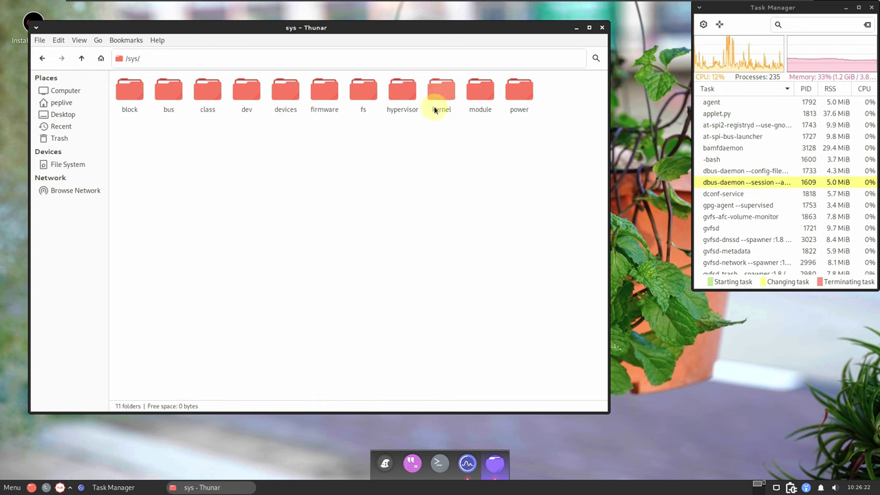
pyautogui.doubleClick(435, 109)
pyautogui.click(42, 59)
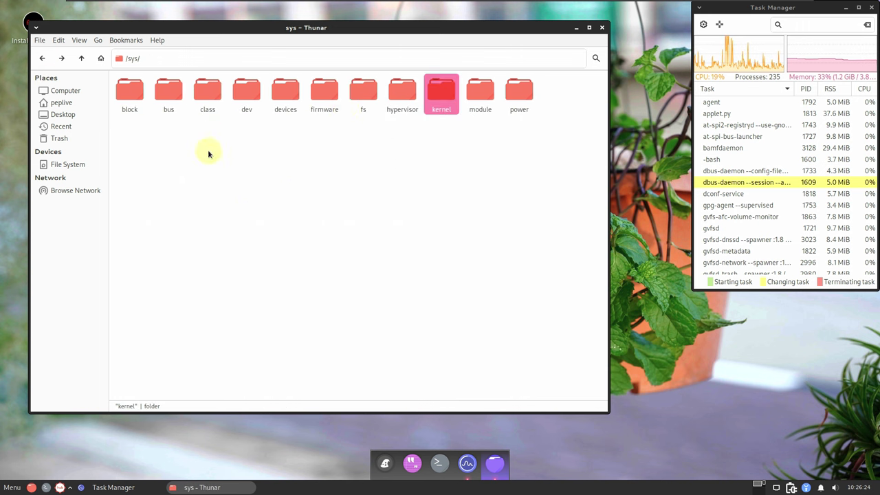
pyautogui.doubleClick(398, 95)
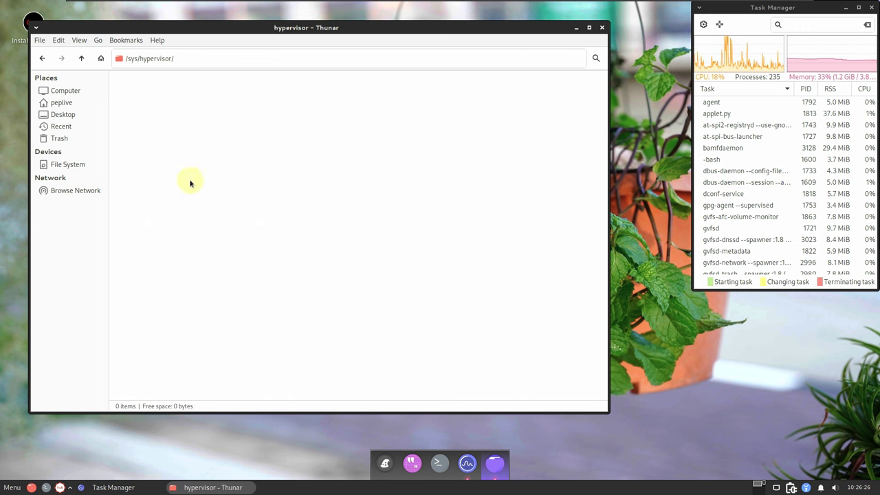
pyautogui.click(42, 58)
pyautogui.doubleClick(314, 92)
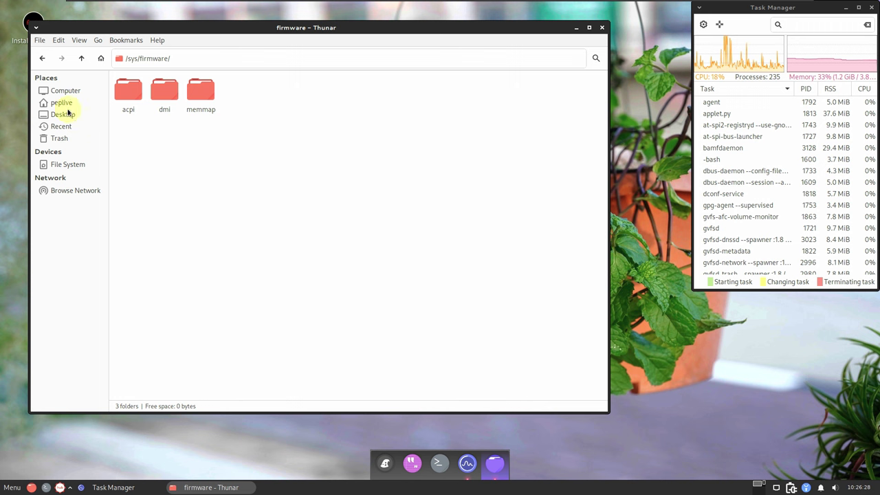
pyautogui.click(42, 58)
pyautogui.click(41, 60)
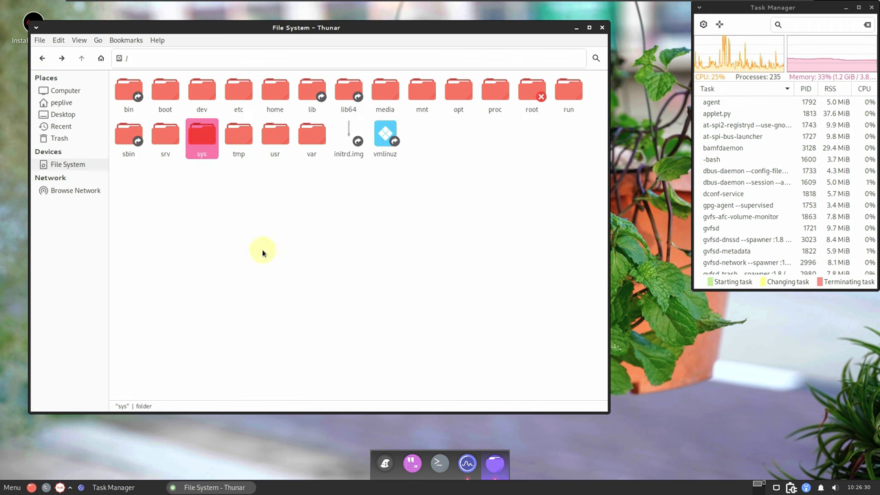
# Try root (permission denied), then browse lib64 and home/peplive before returning to the root.
pyautogui.doubleClick(530, 103)
pyautogui.click(363, 260)
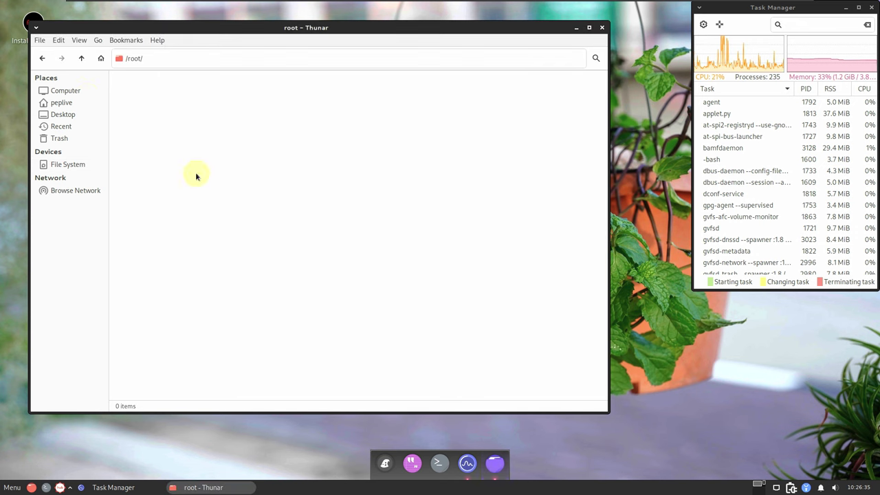
pyautogui.click(42, 59)
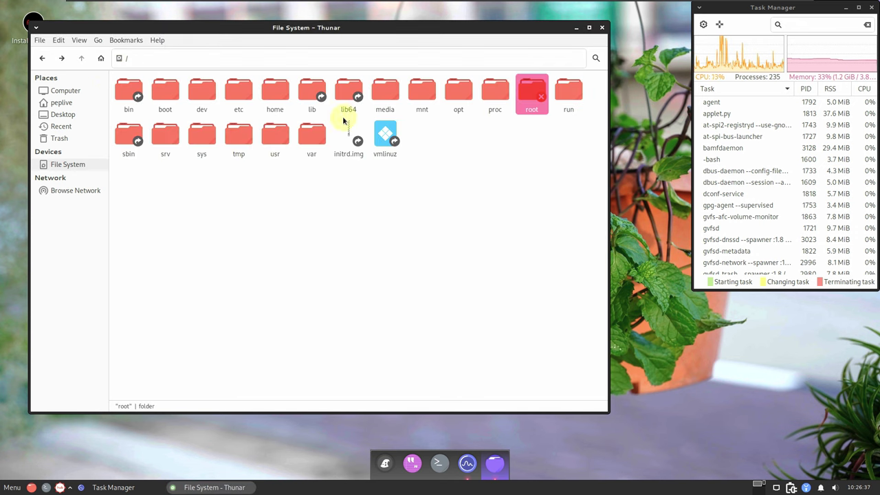
pyautogui.doubleClick(348, 100)
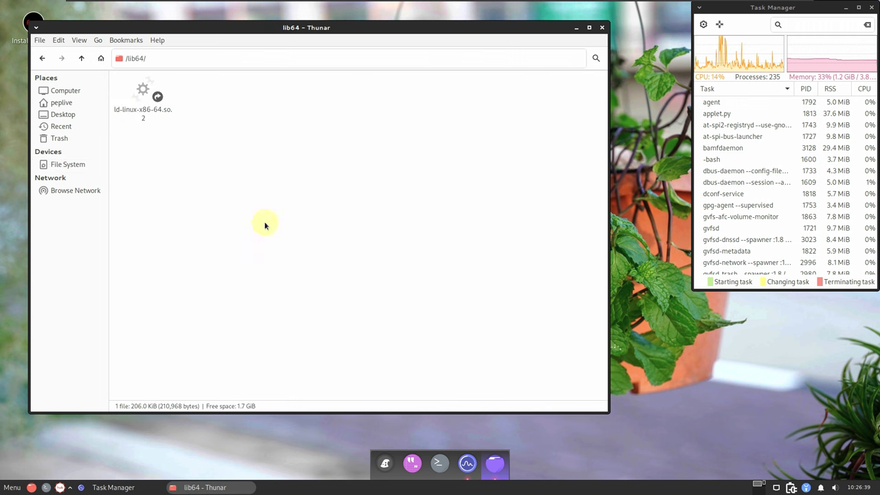
pyautogui.click(42, 58)
pyautogui.doubleClick(275, 93)
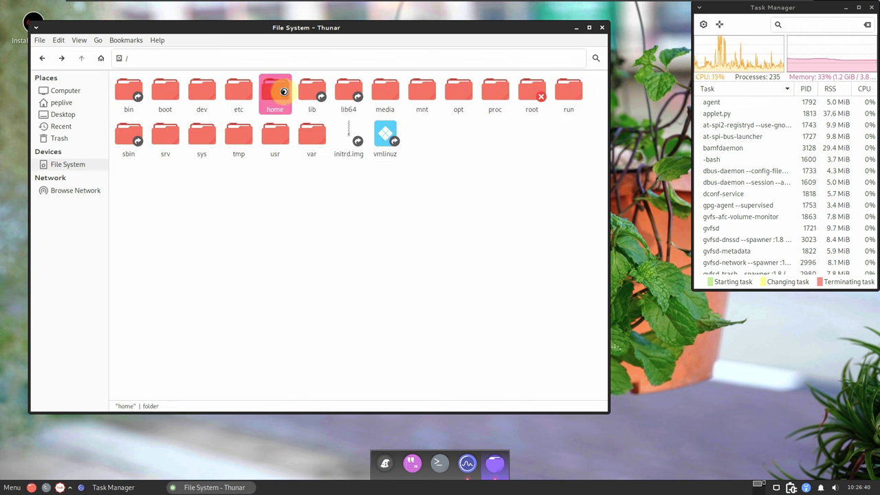
pyautogui.doubleClick(132, 97)
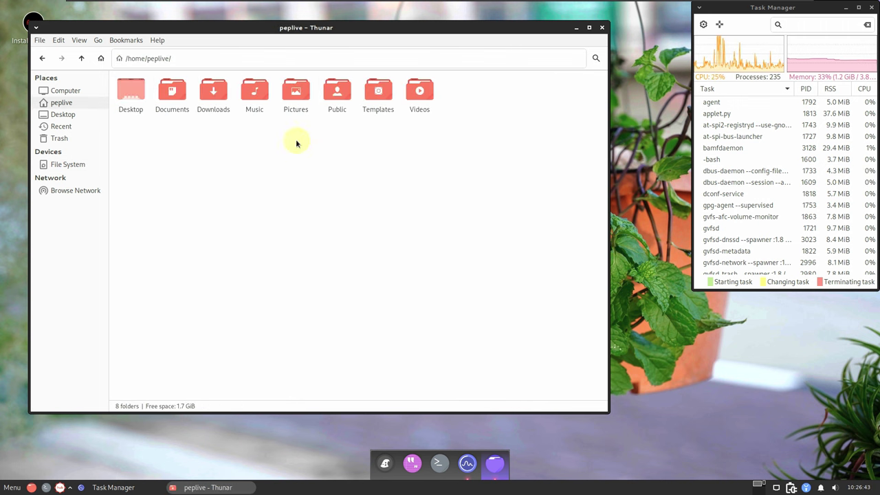
pyautogui.click(39, 58)
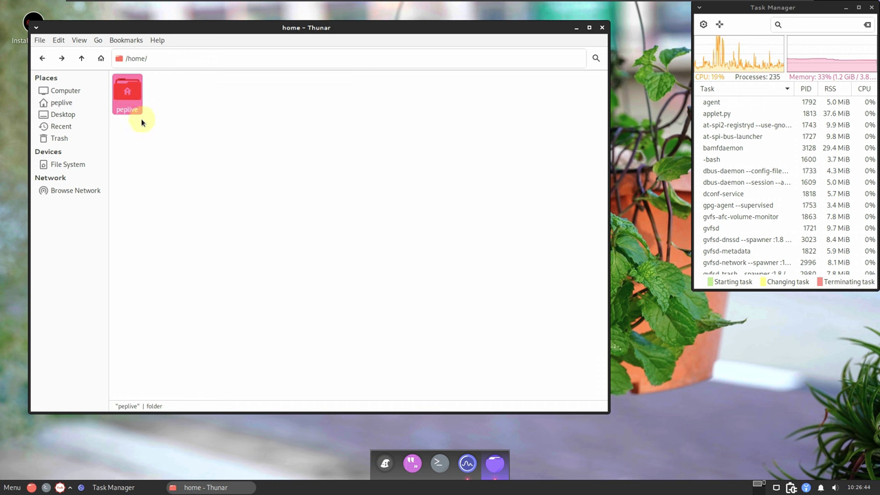
pyautogui.click(39, 58)
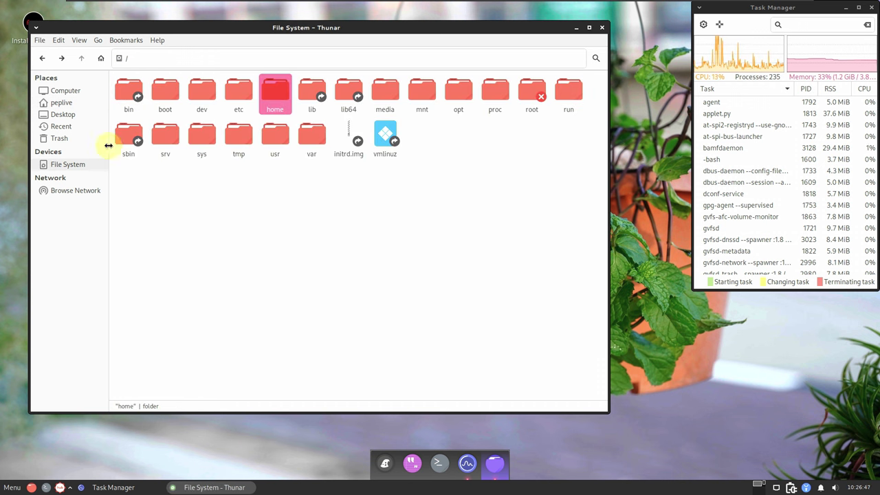
pyautogui.click(41, 41)
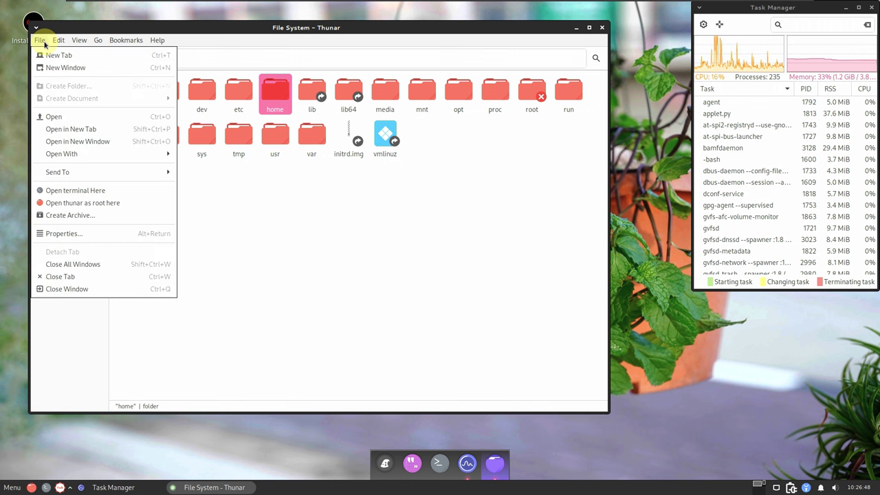
# Review Thunar's Side Pane, Behavior, Advanced and Shortcuts preferences, then close Thunar.
pyautogui.moveTo(58, 42)
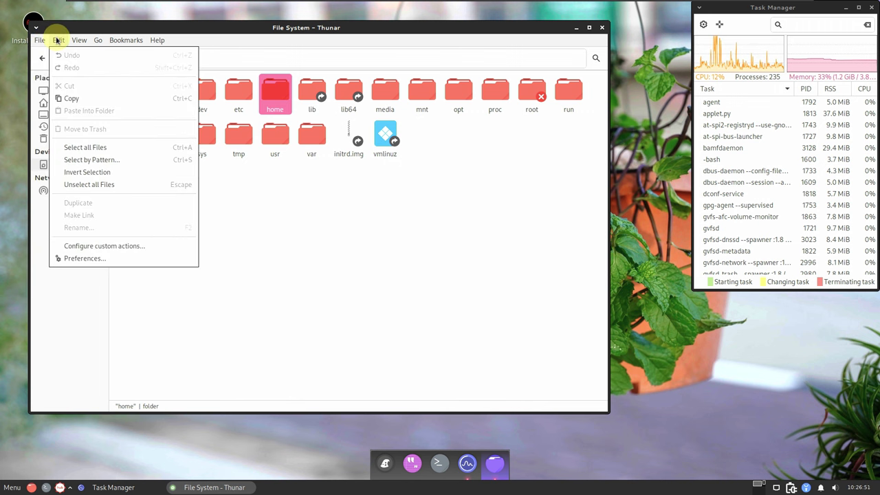
pyautogui.click(79, 259)
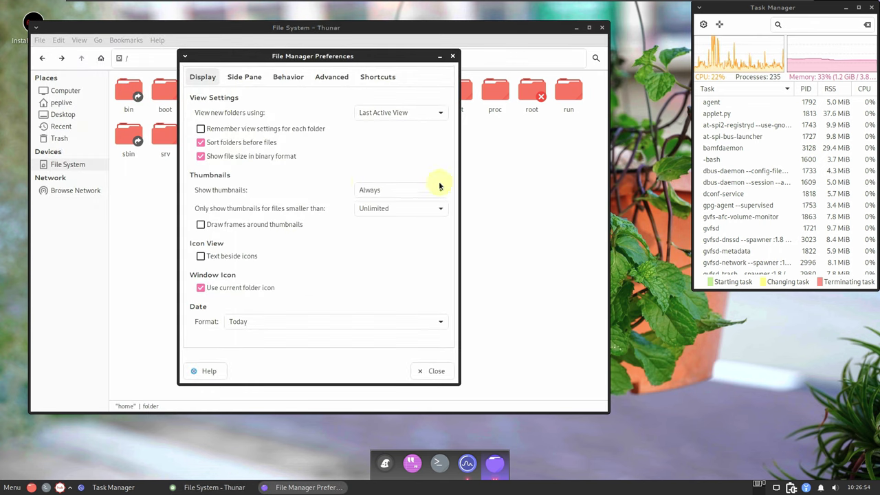
pyautogui.click(248, 80)
pyautogui.click(294, 83)
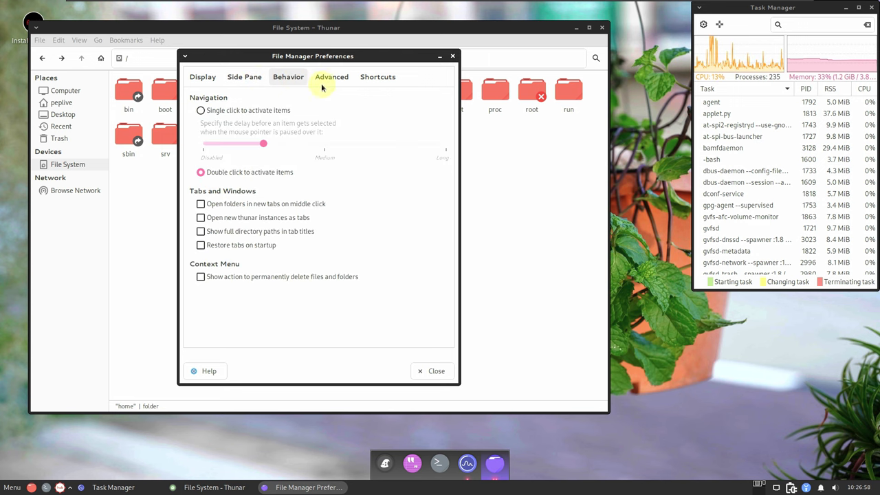
pyautogui.click(327, 82)
pyautogui.click(375, 78)
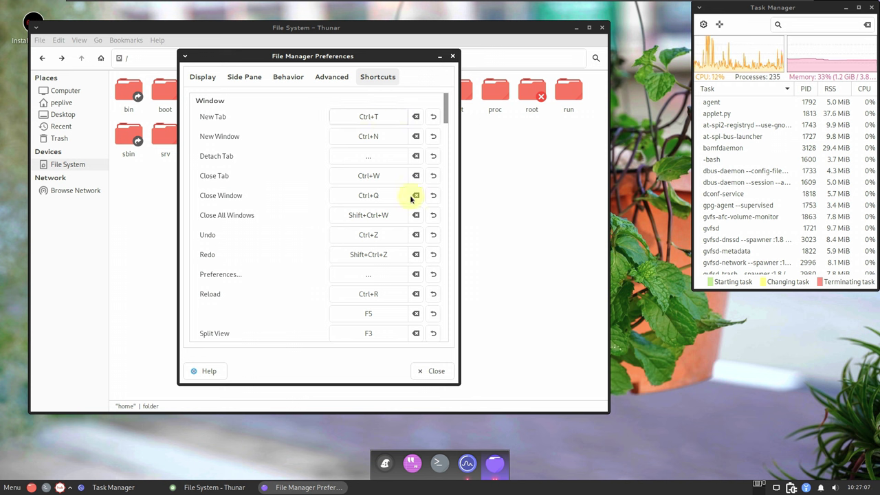
pyautogui.click(445, 369)
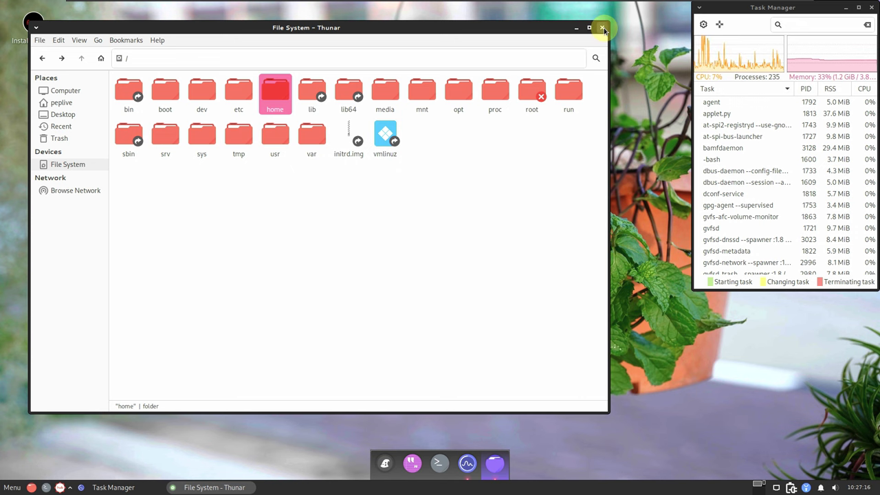
pyautogui.click(603, 29)
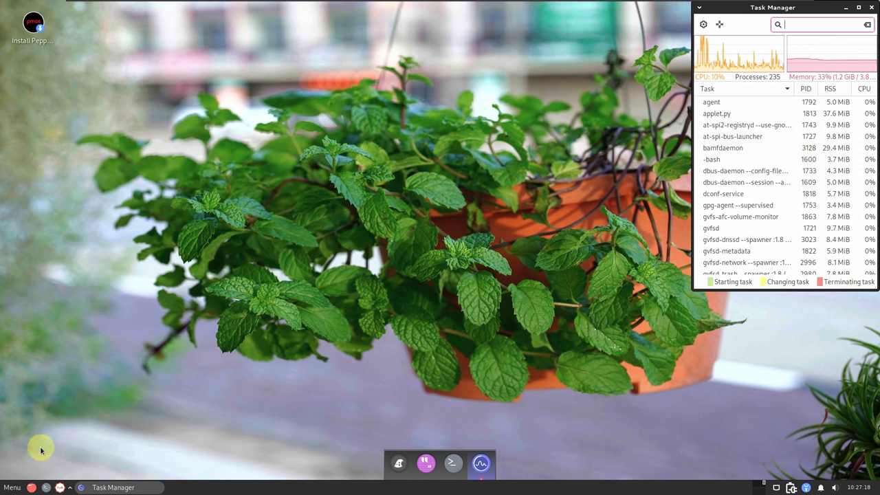
# Launch the Peppermint Installer and move its window up and to the left.
pyautogui.rightClick(33, 44)
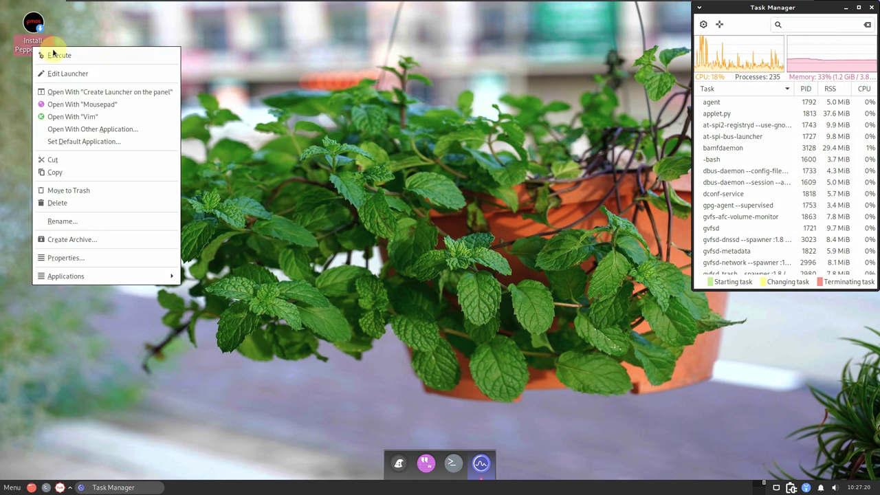
pyautogui.click(55, 54)
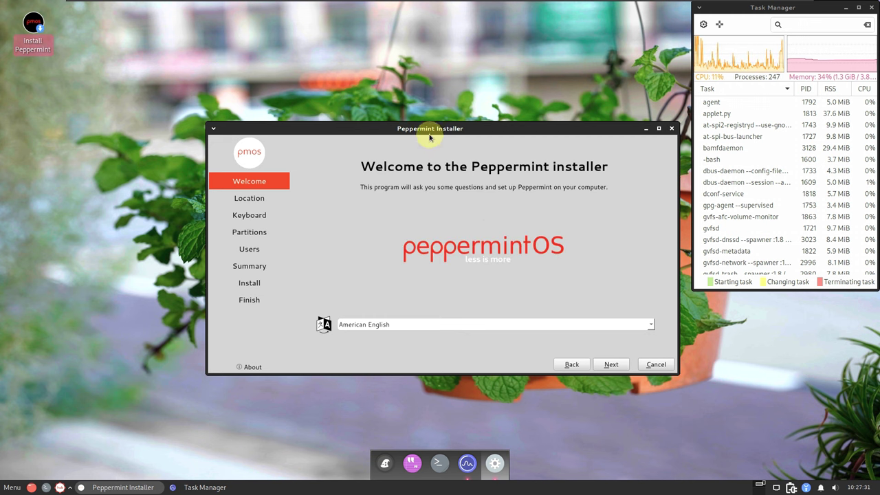
pyautogui.moveTo(250, 78); pyautogui.dragTo(231, 81)
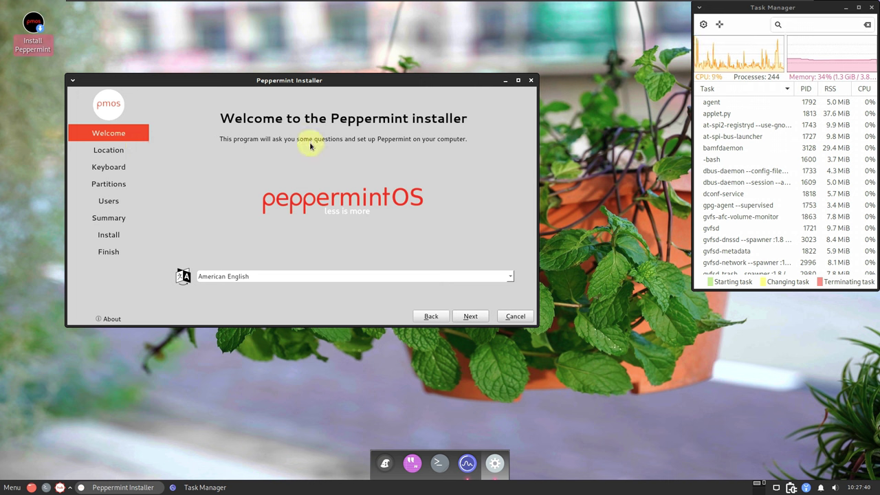
# View the installer's About info (Calamares 3.2.61) and keep American English as language.
pyautogui.click(113, 318)
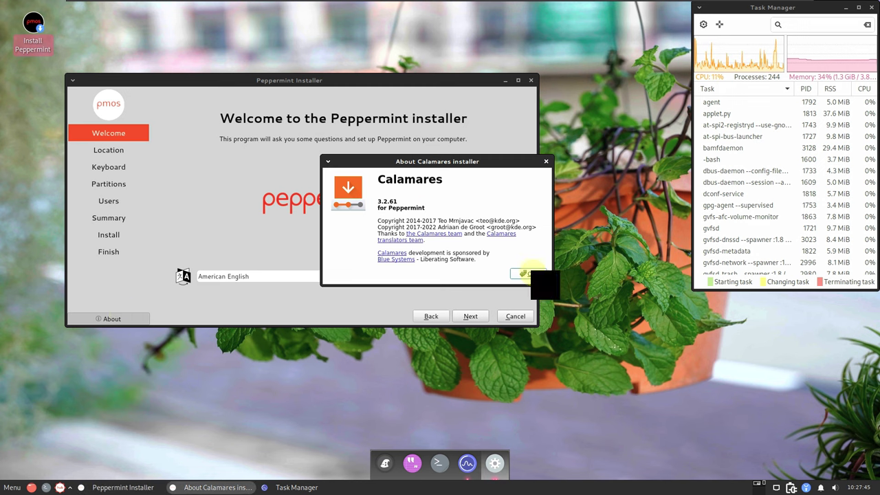
pyautogui.click(529, 274)
pyautogui.click(463, 276)
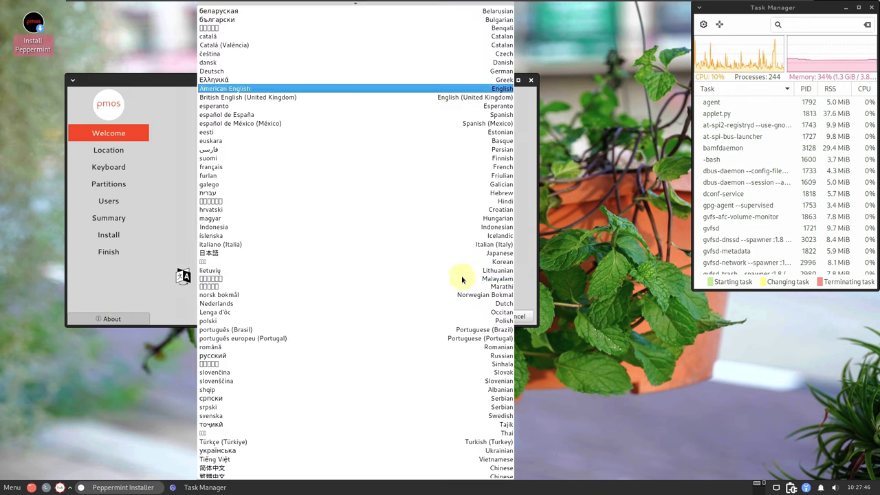
pyautogui.scroll(2, 403, 233)
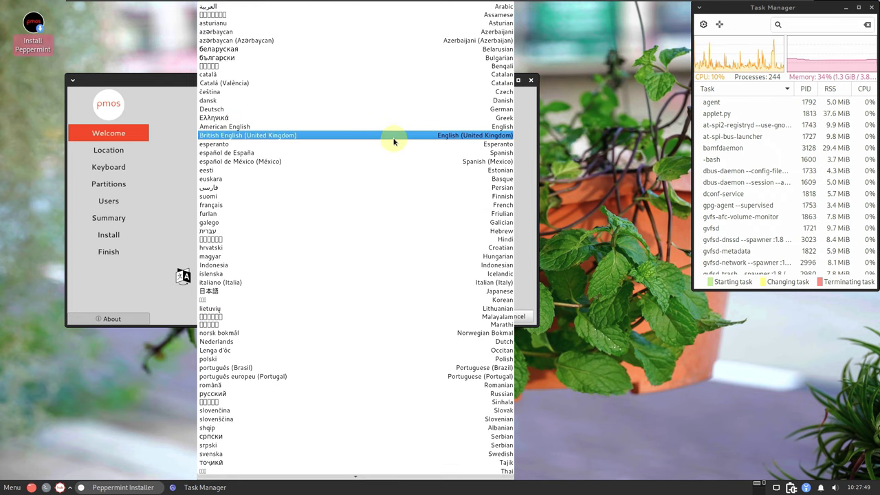
pyautogui.click(179, 204)
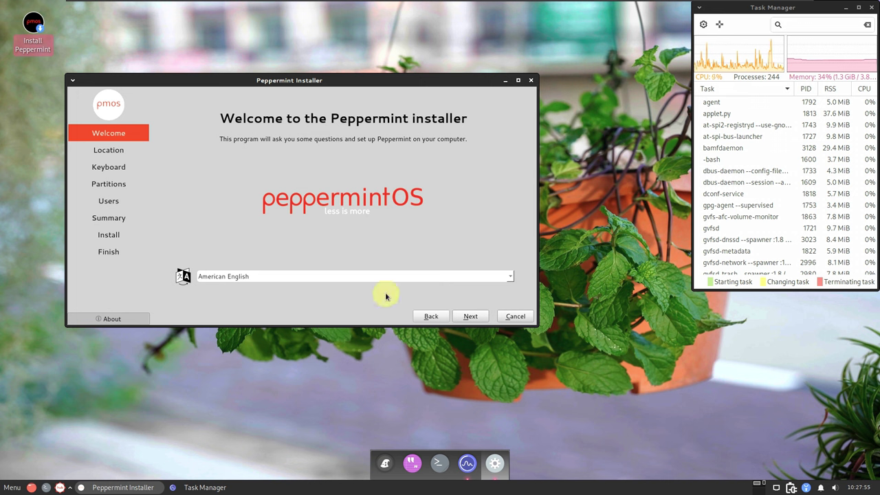
# Set the location to Los Angeles, with Region America and Zone Los Angeles.
pyautogui.click(480, 318)
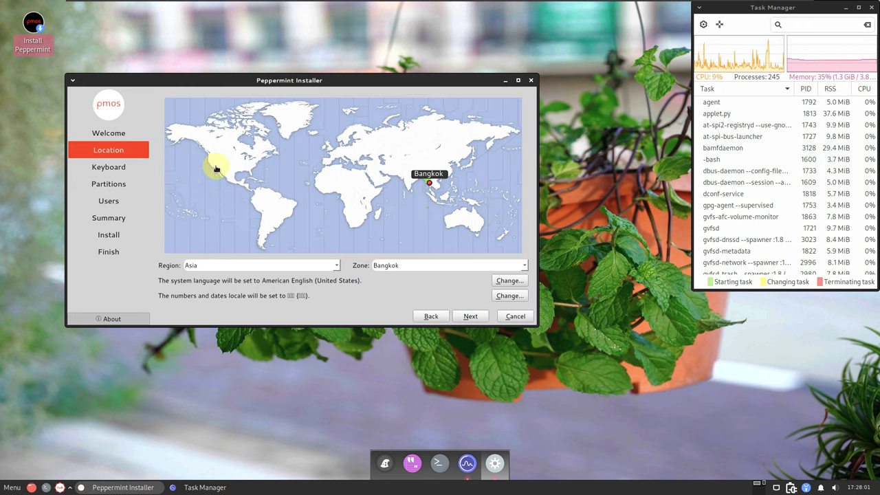
pyautogui.click(215, 168)
pyautogui.click(265, 270)
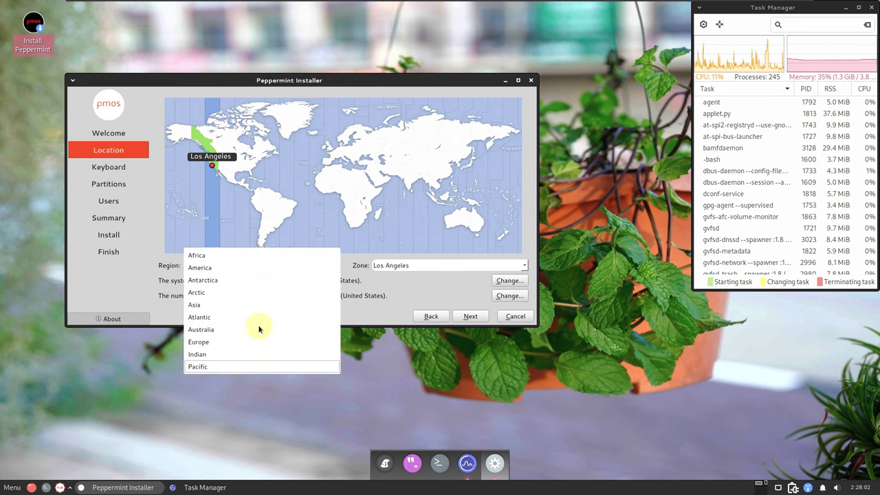
pyautogui.click(435, 268)
pyautogui.click(436, 269)
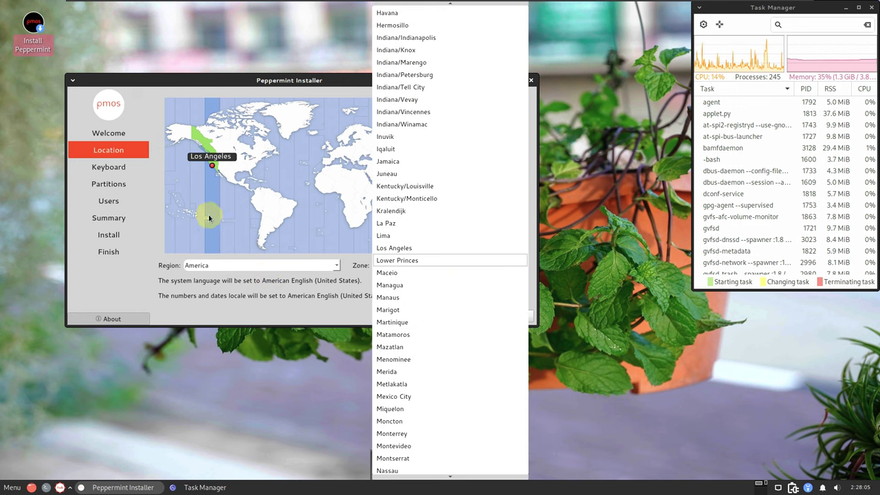
pyautogui.click(174, 279)
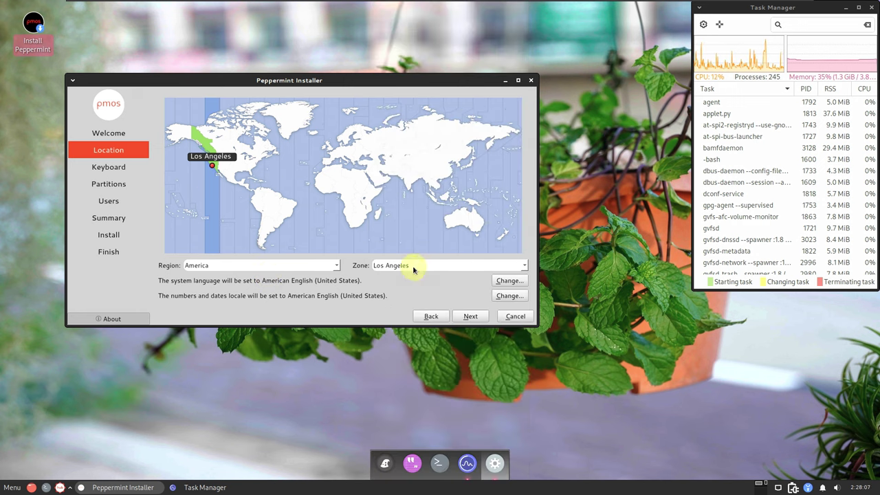
# Keep both locales at American English (United States) and continue to Keyboard.
pyautogui.click(509, 280)
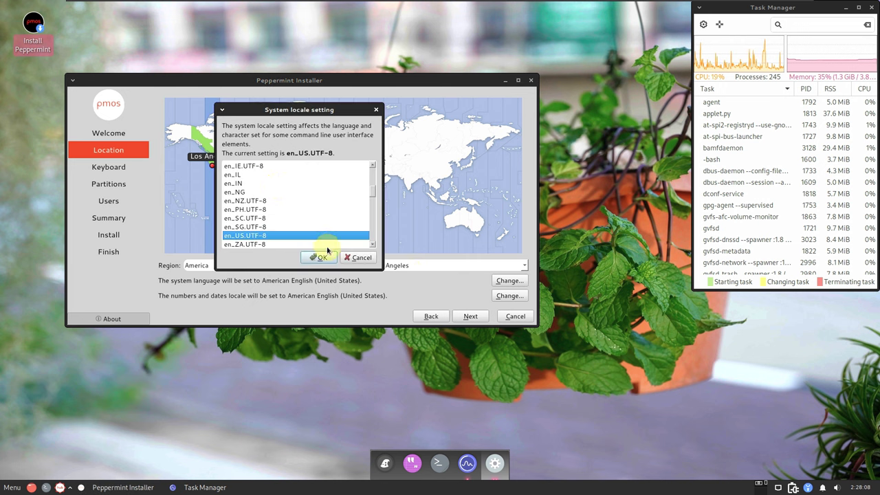
pyautogui.click(358, 257)
pyautogui.click(507, 294)
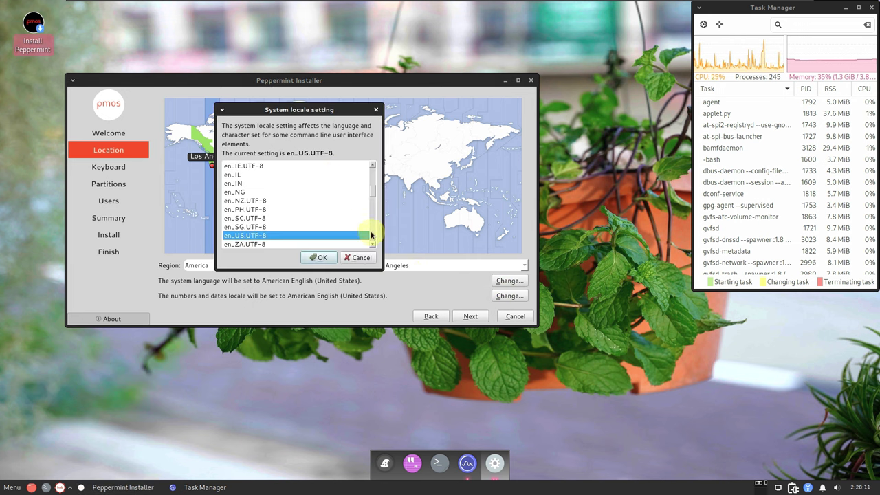
pyautogui.click(358, 257)
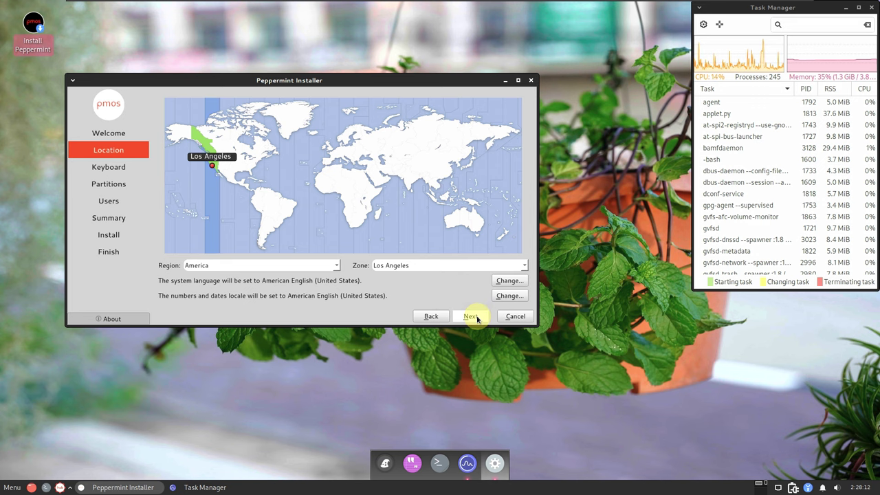
pyautogui.click(470, 316)
# Choose Dell as keyboard model, keep the English (US) Default layout, and continue.
pyautogui.click(302, 203)
pyautogui.scroll(2, 297, 241)
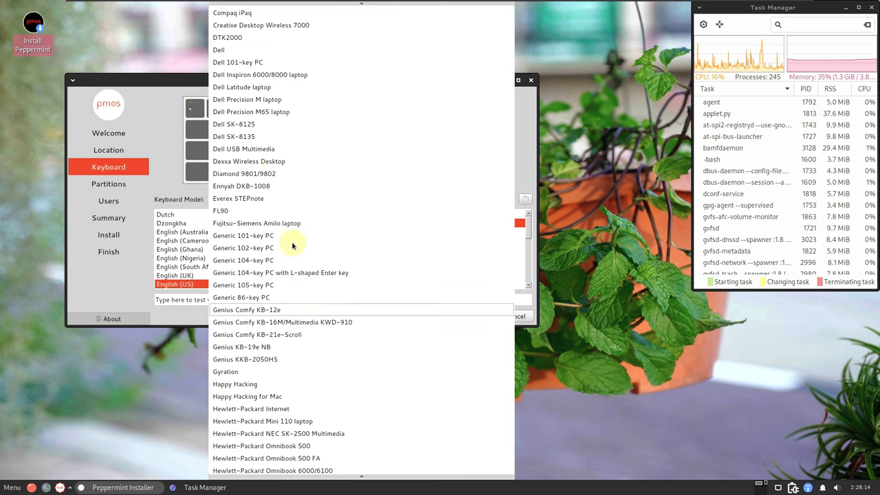
pyautogui.click(260, 55)
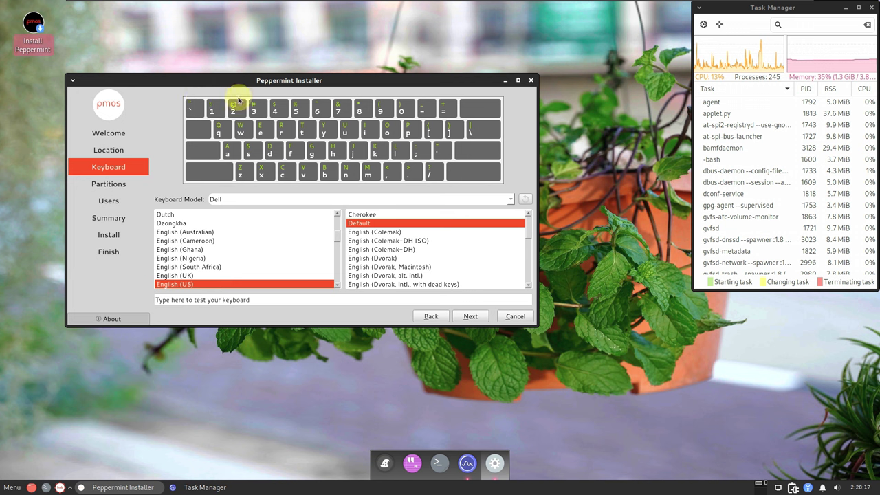
pyautogui.moveTo(337, 237)
pyautogui.mouseDown()
pyautogui.moveTo(337, 284)
pyautogui.moveTo(340, 215)
pyautogui.moveTo(337, 235)
pyautogui.mouseUp()
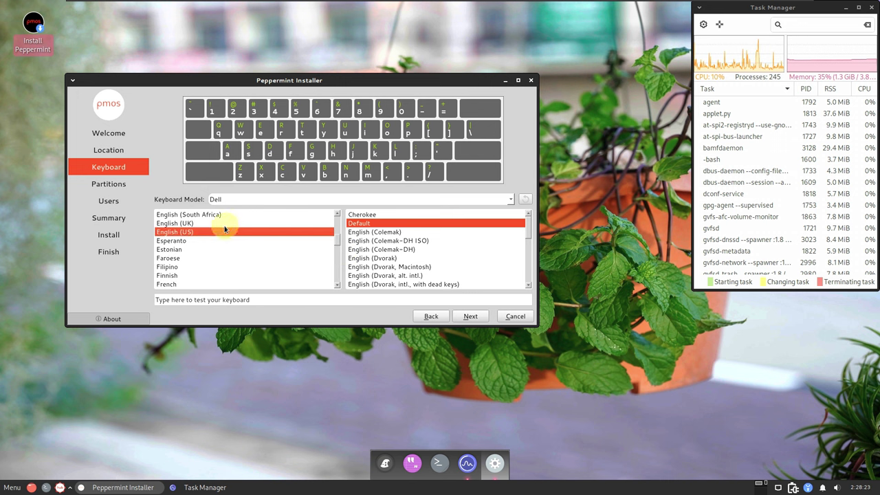
pyautogui.moveTo(527, 222); pyautogui.dragTo(528, 198)
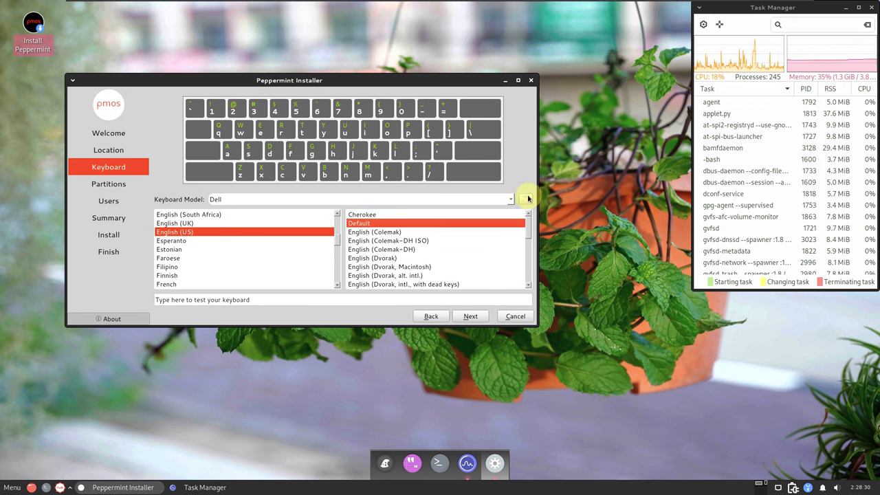
pyautogui.click(465, 316)
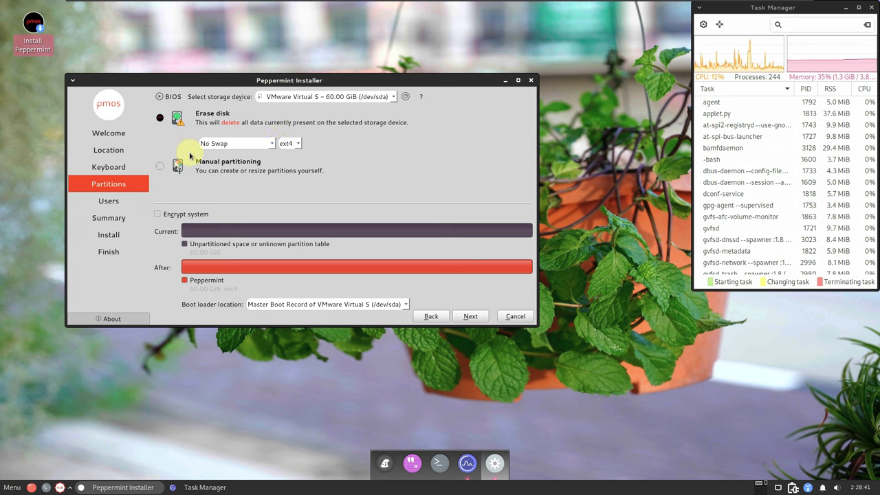
# Check the swap and filesystem options, keeping No Swap and ext4.
pyautogui.click(241, 143)
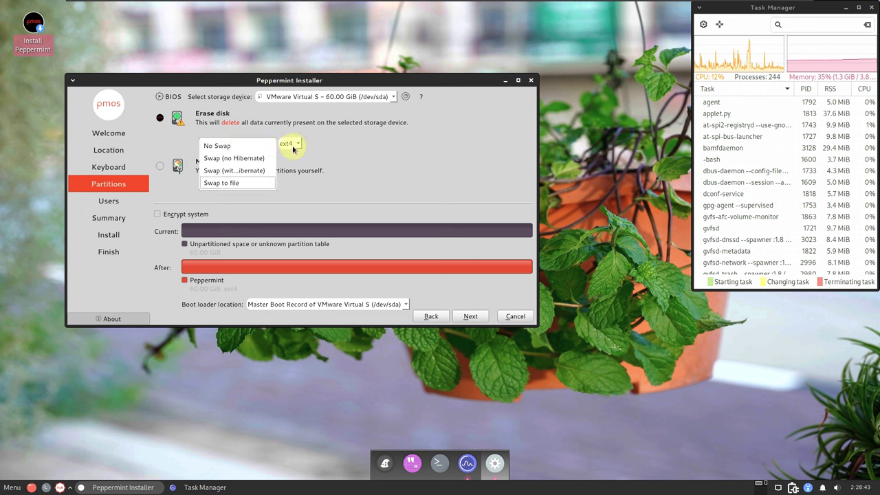
pyautogui.click(295, 150)
pyautogui.click(297, 144)
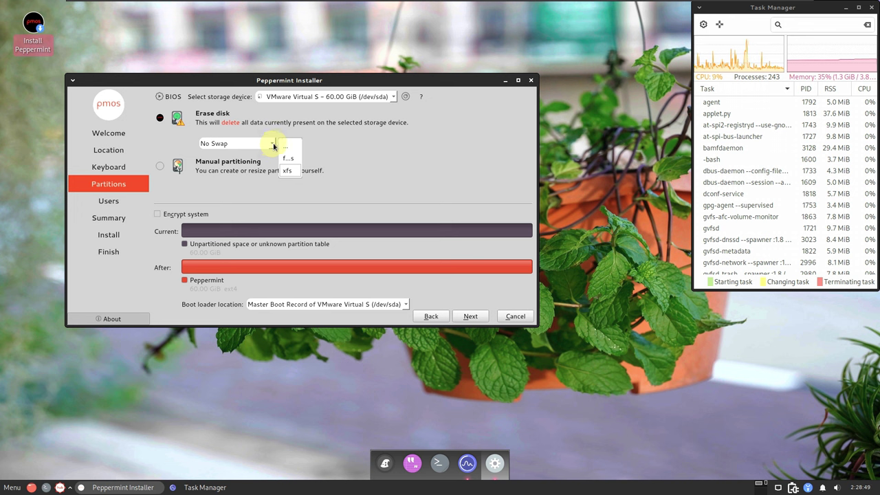
pyautogui.click(268, 145)
pyautogui.click(261, 143)
pyautogui.click(397, 168)
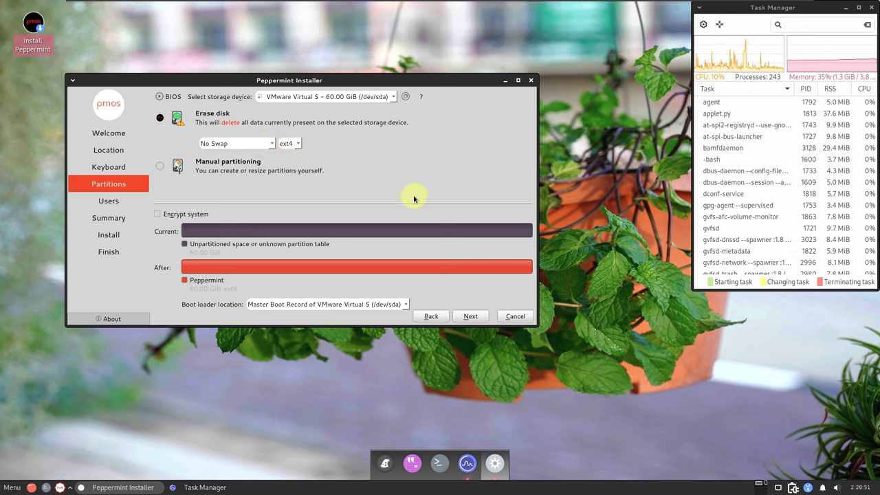
# Revert from Manual partitioning to Erase disk, boot loader on MBR, no encryption, and continue.
pyautogui.click(159, 167)
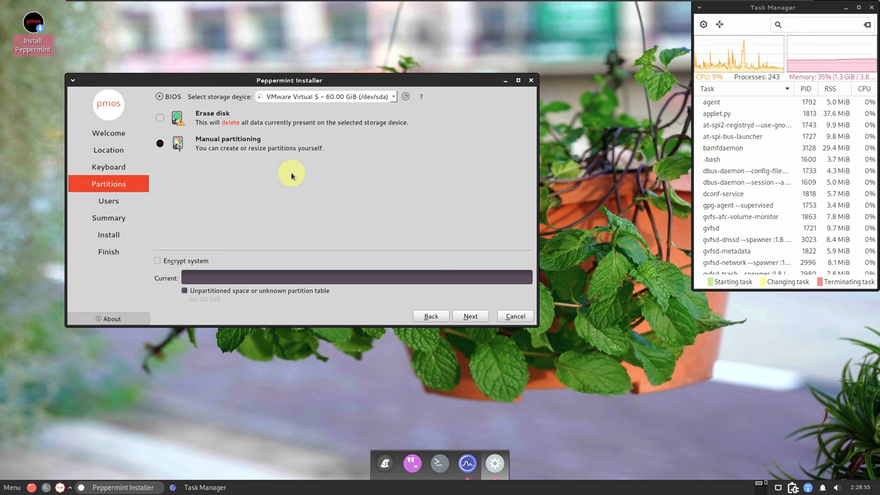
pyautogui.click(196, 261)
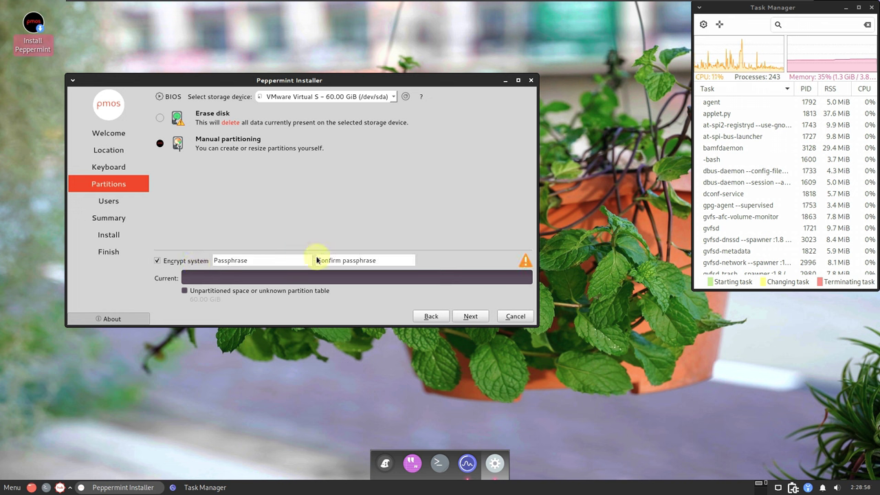
pyautogui.click(160, 118)
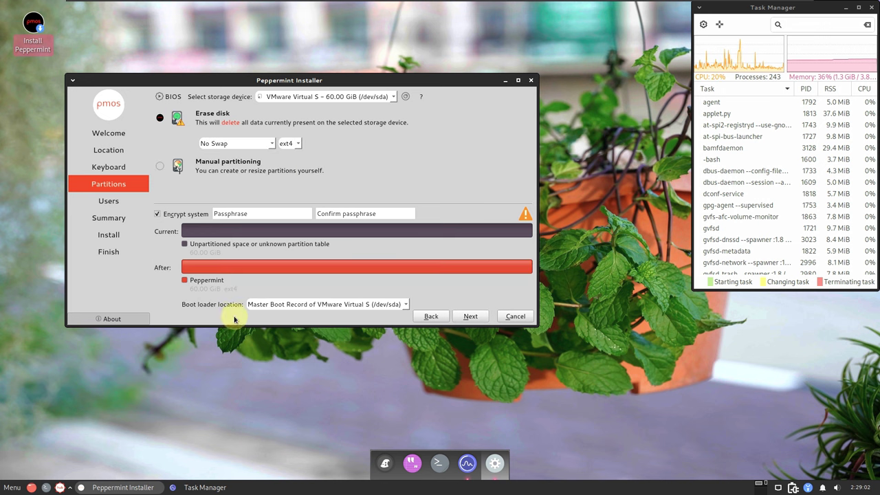
pyautogui.click(330, 305)
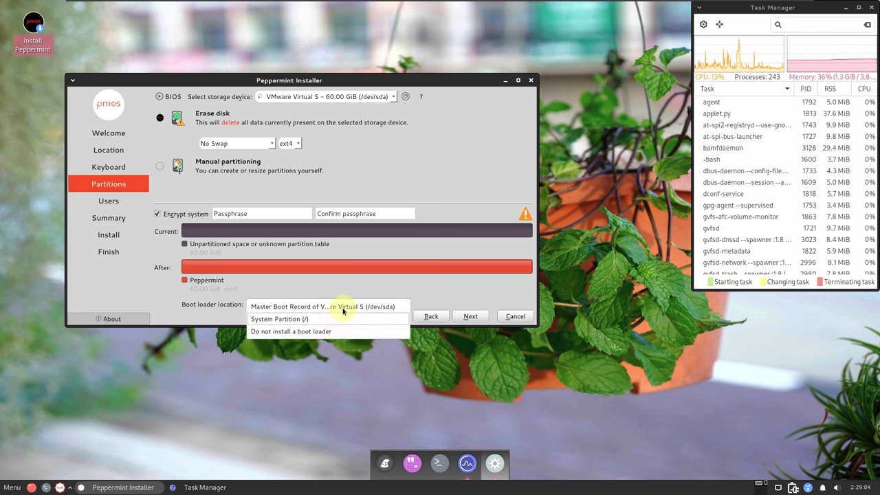
pyautogui.click(446, 136)
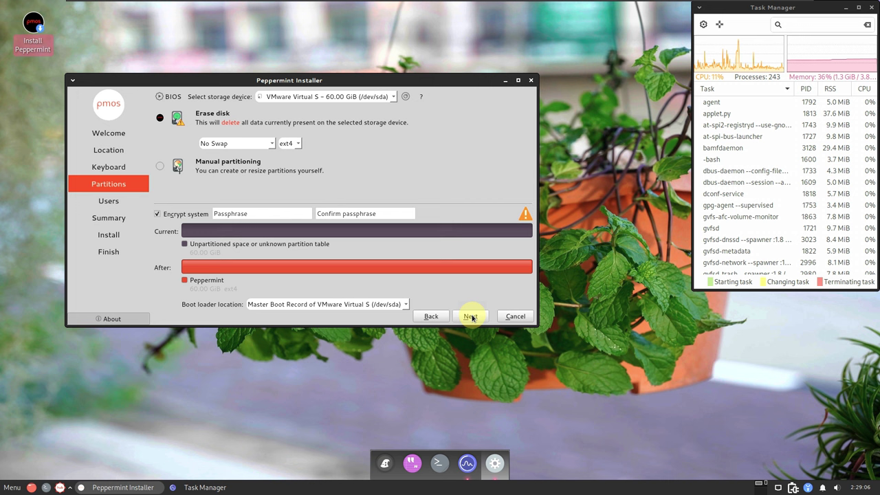
pyautogui.click(170, 213)
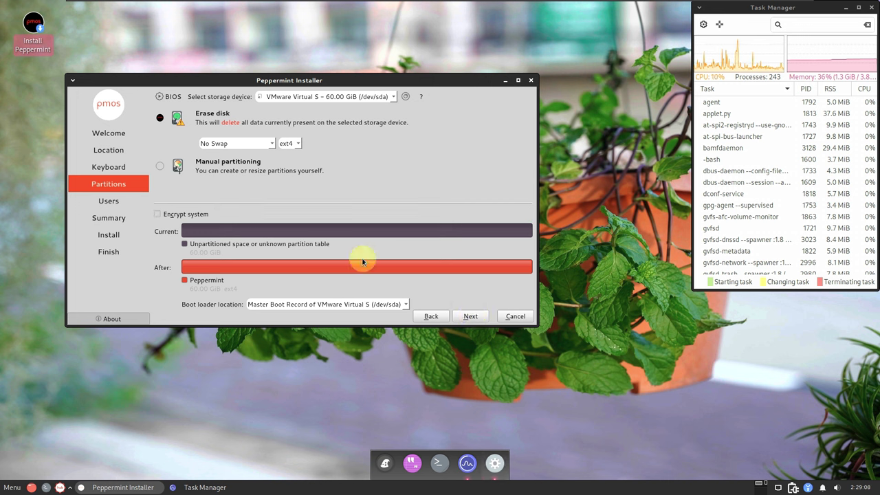
pyautogui.click(470, 316)
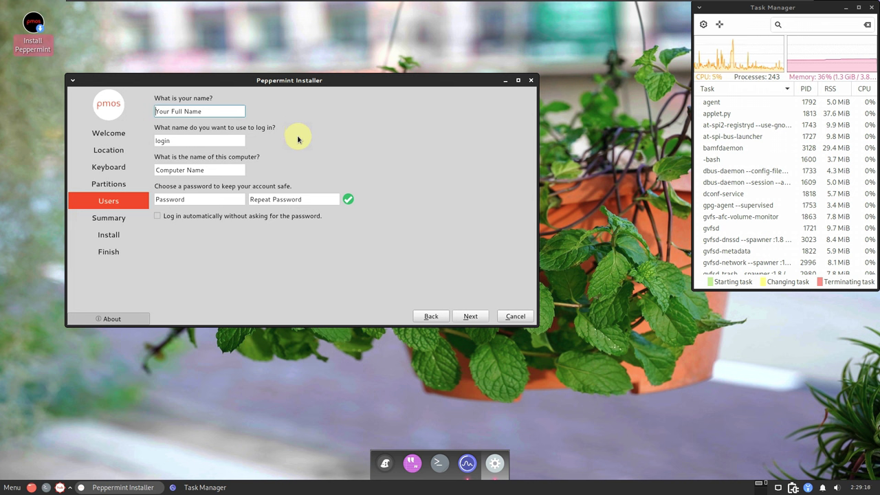
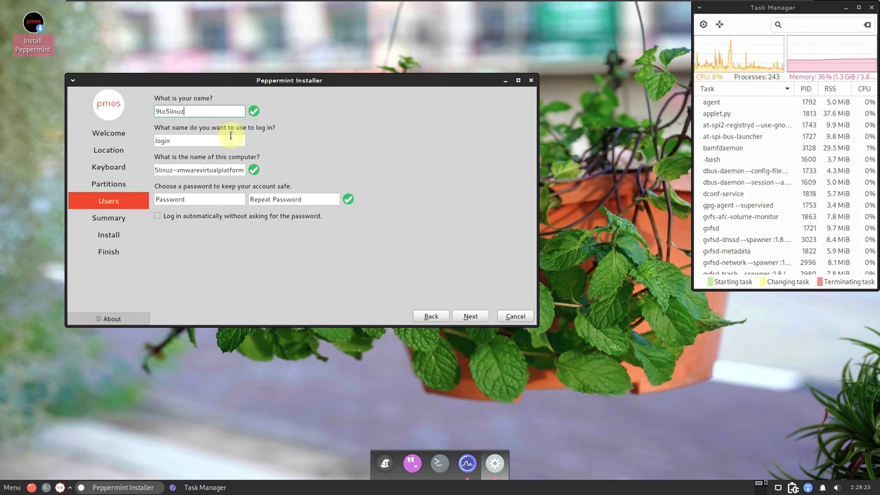
# Fill in the login name, computer name and matching passwords, and enable automatic login.
pyautogui.click(186, 139)
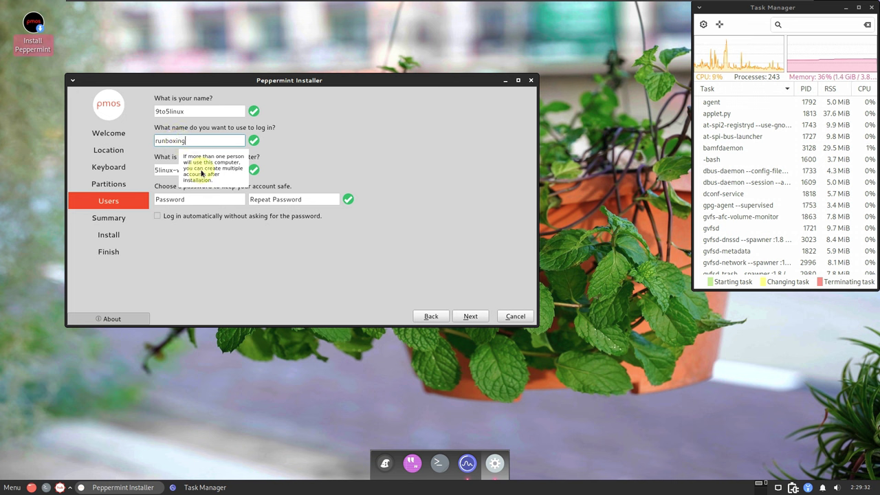
pyautogui.tripleClick(175, 170)
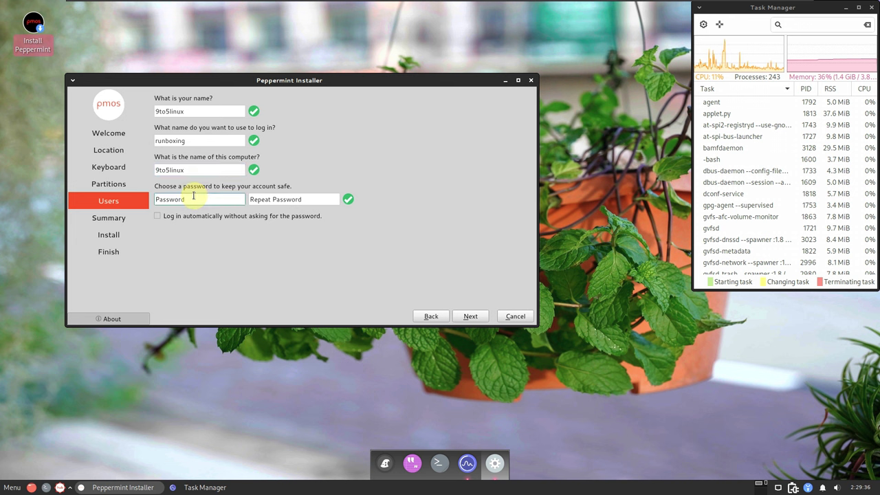
pyautogui.click(275, 197)
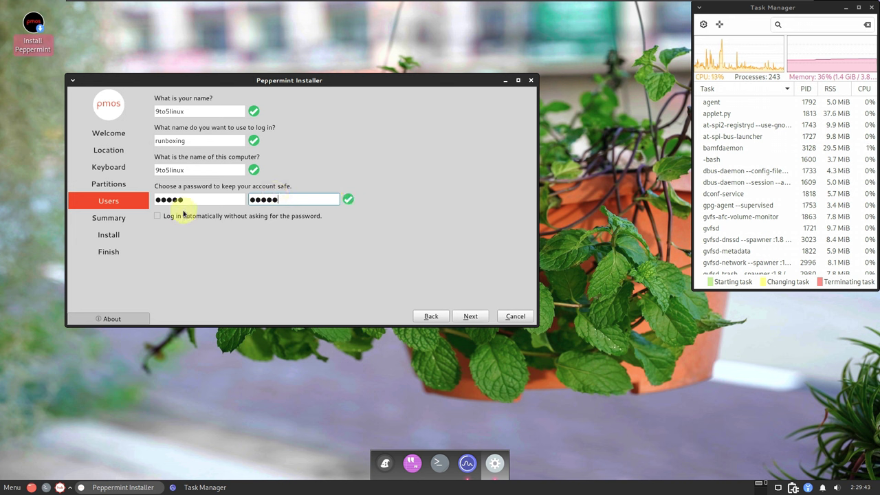
pyautogui.click(173, 216)
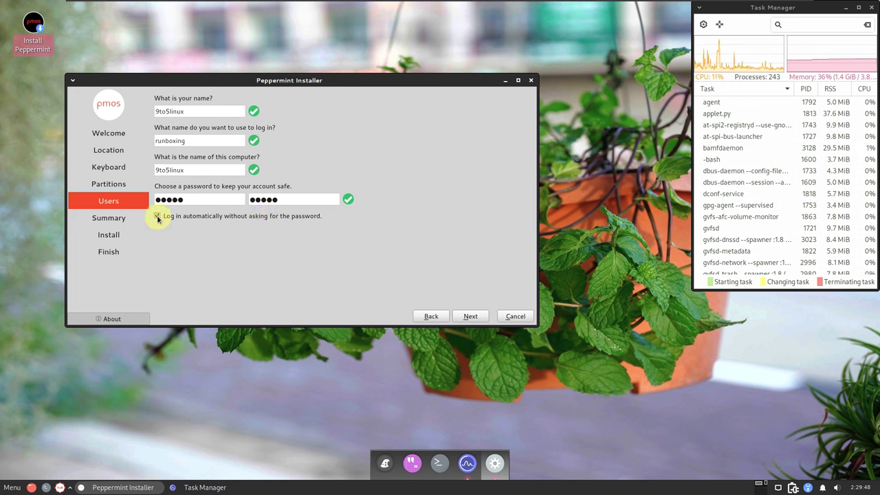
# Review the Summary (erase /dev/sda, 61435MiB ext4 partition), then cancel the installation.
pyautogui.click(470, 316)
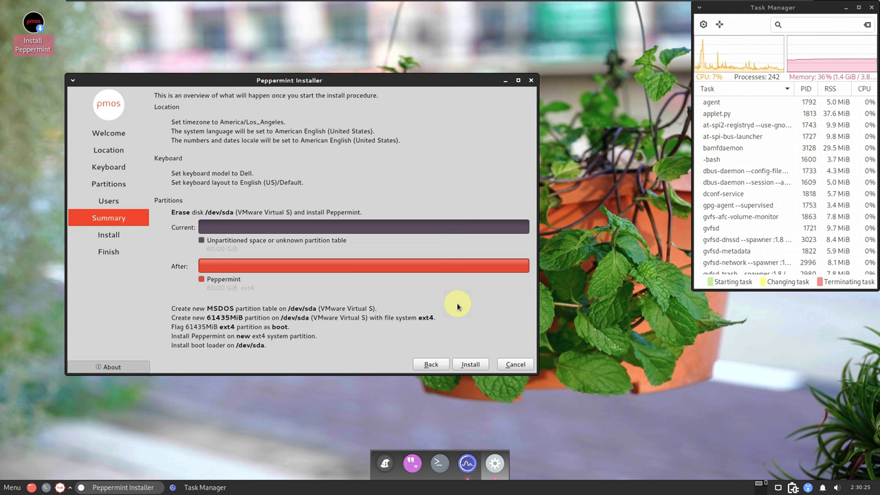
pyautogui.click(514, 364)
# Confirm cancelling the installer, then browse All Applications in the application menu.
pyautogui.click(344, 230)
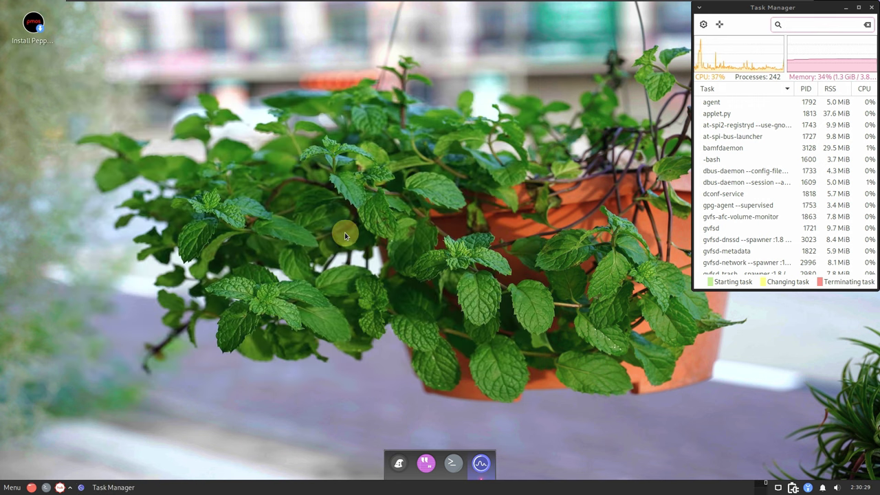
pyautogui.click(12, 487)
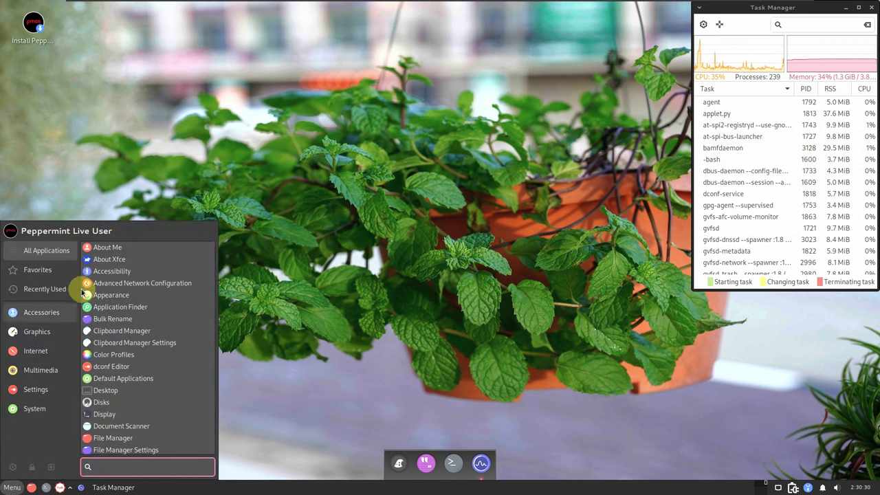
pyautogui.moveTo(212, 295); pyautogui.dragTo(216, 363)
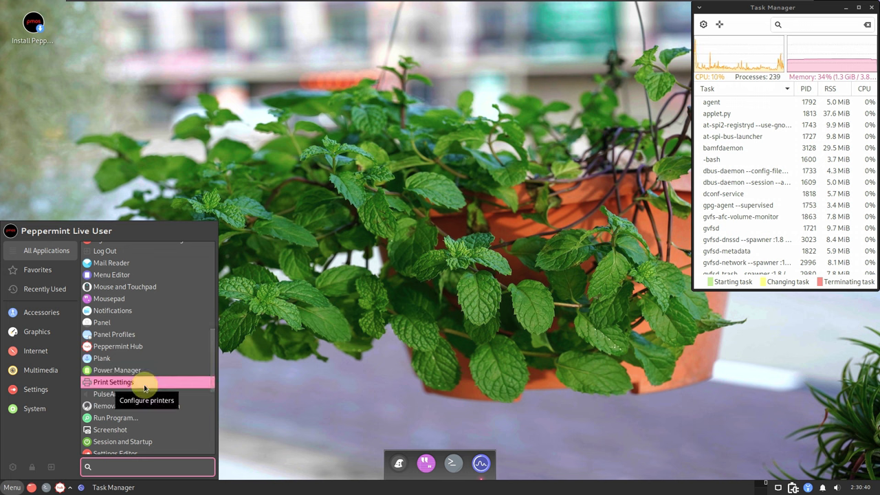
pyautogui.scroll(3, 147, 353)
pyautogui.scroll(3, 165, 309)
pyautogui.scroll(2, 173, 289)
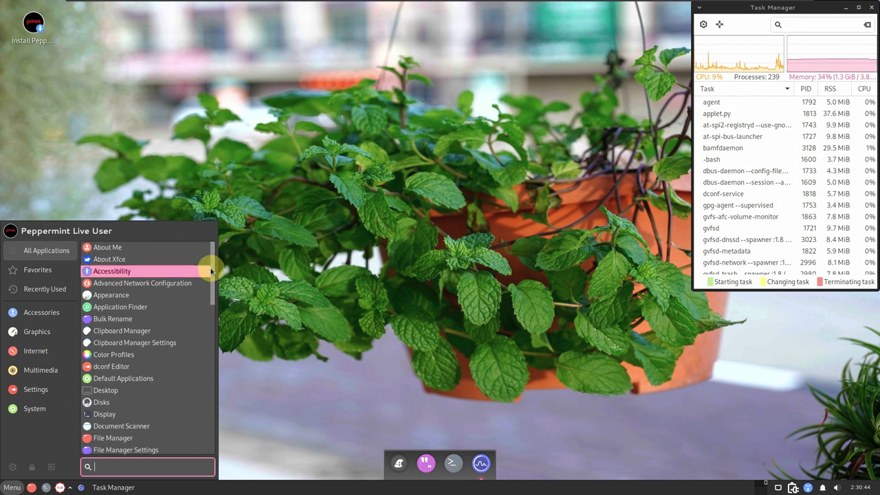
pyautogui.scroll(-1, 213, 289)
pyautogui.moveTo(213, 289); pyautogui.dragTo(212, 235)
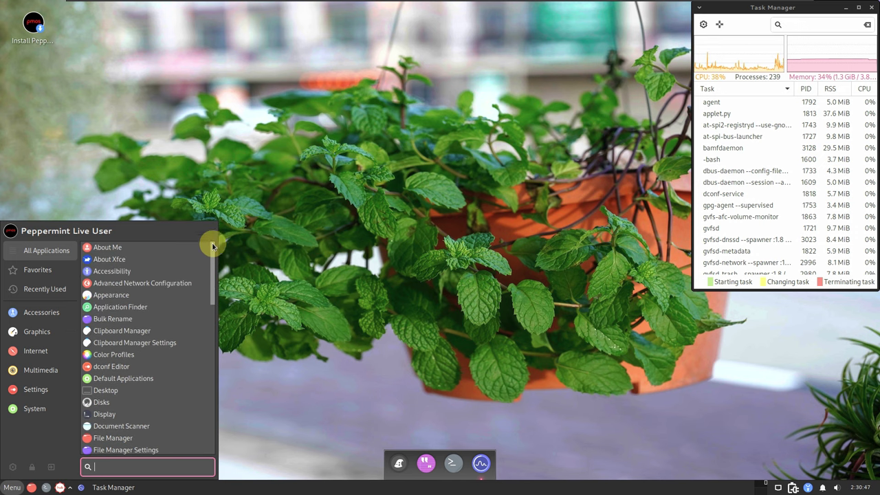
# Search Application Finder for 's', review its five custom action patterns, then close it.
pyautogui.click(144, 305)
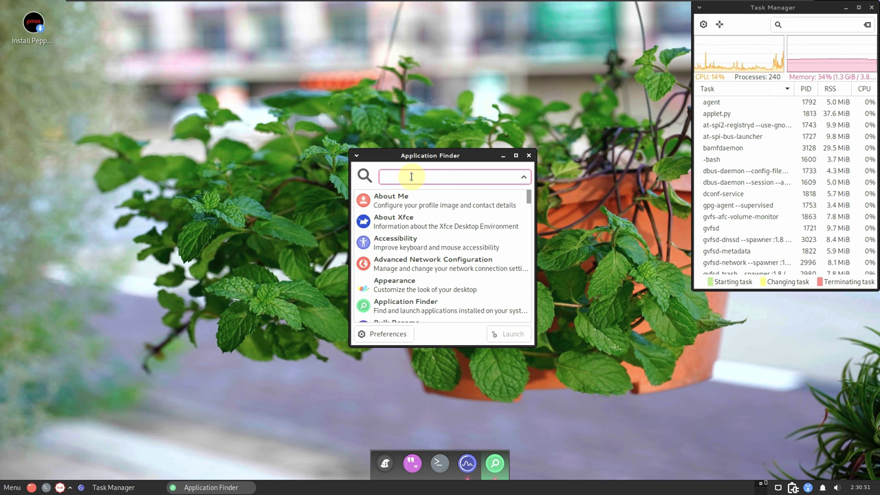
pyautogui.write('se')
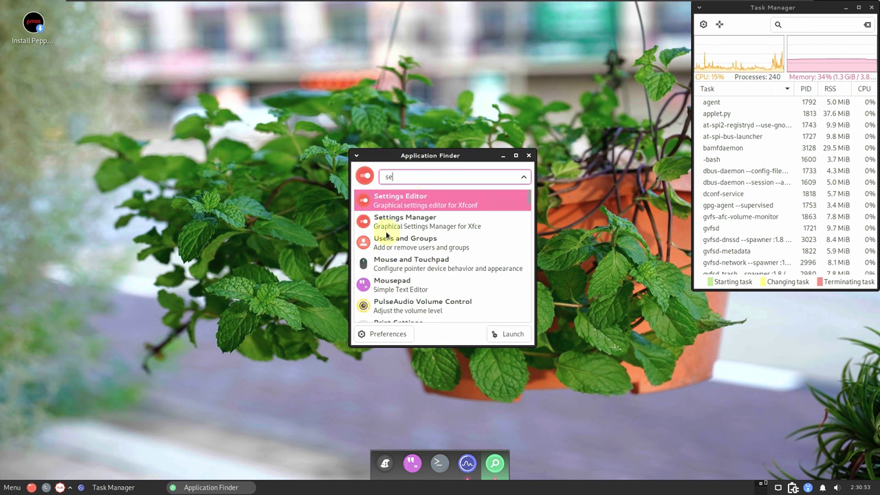
pyautogui.click(385, 334)
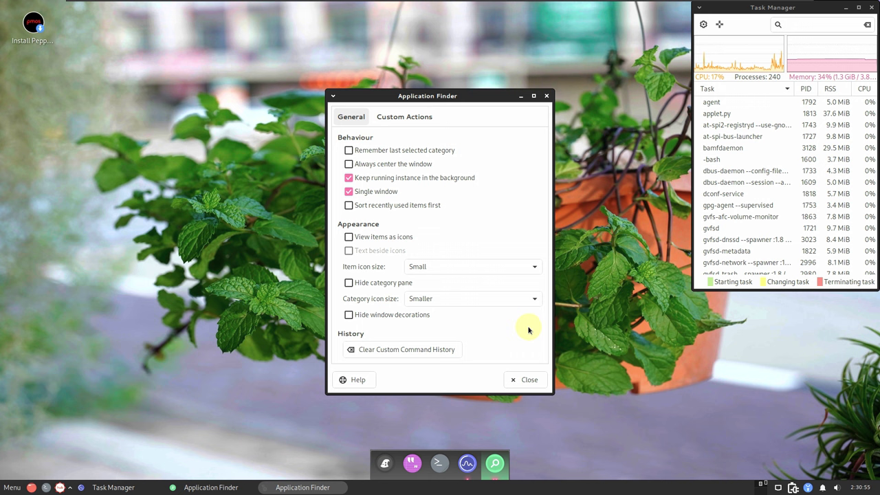
pyautogui.click(401, 118)
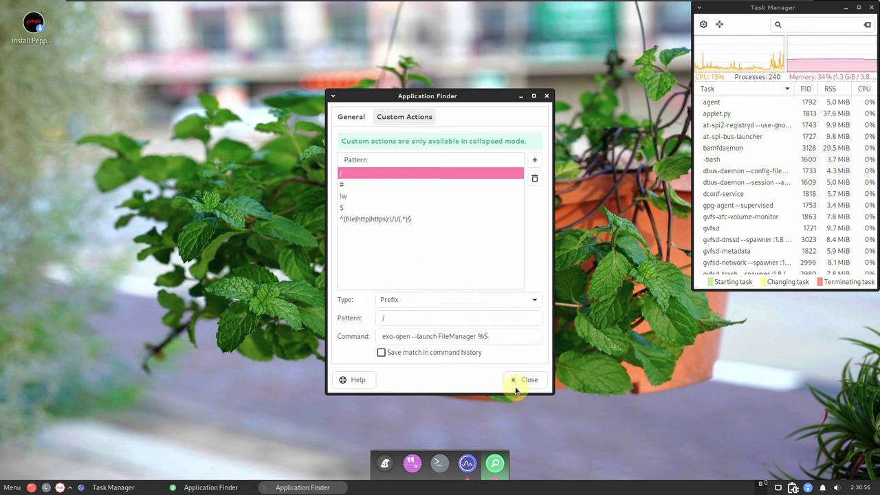
pyautogui.click(520, 384)
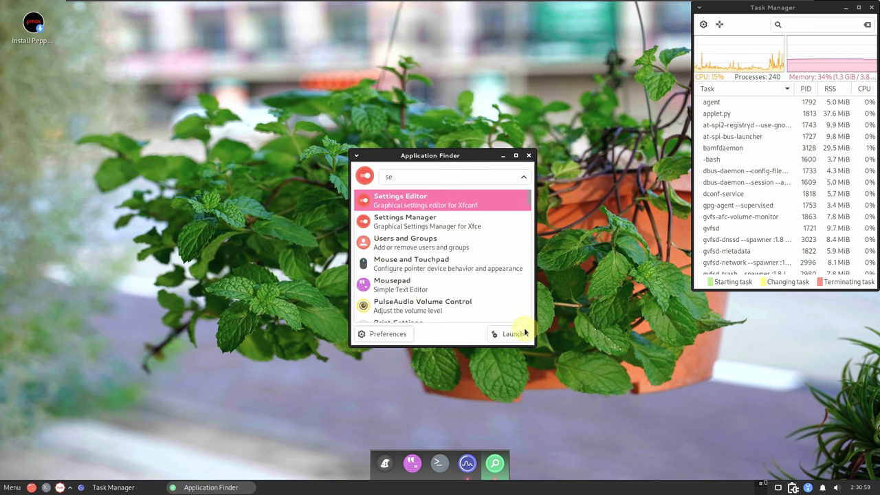
pyautogui.click(526, 156)
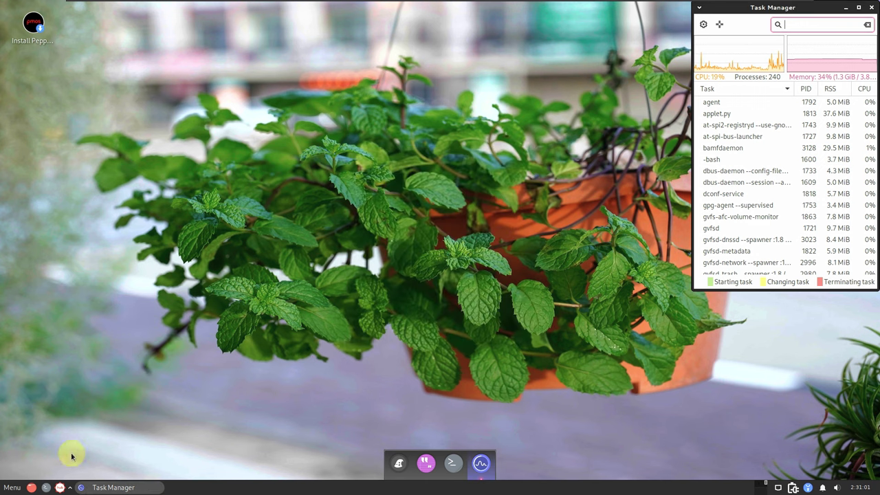
# Reopen the application menu and scroll through the All Applications list to its end.
pyautogui.click(12, 488)
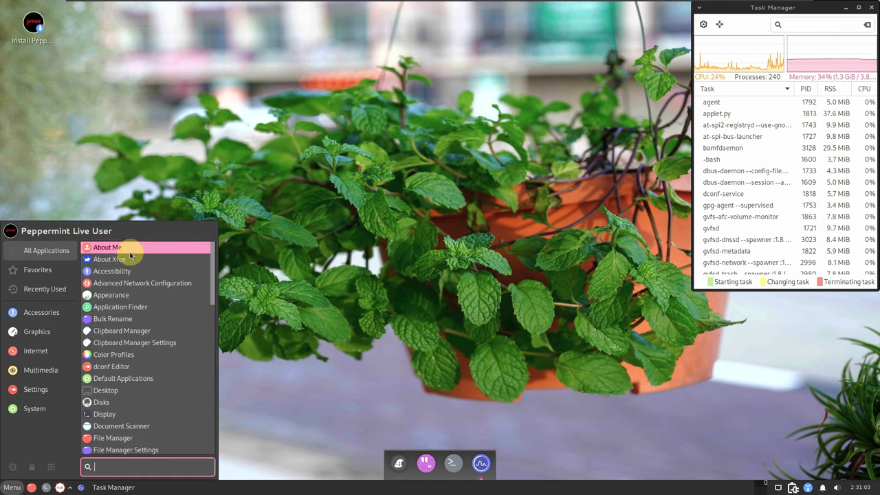
pyautogui.scroll(-1, 214, 275)
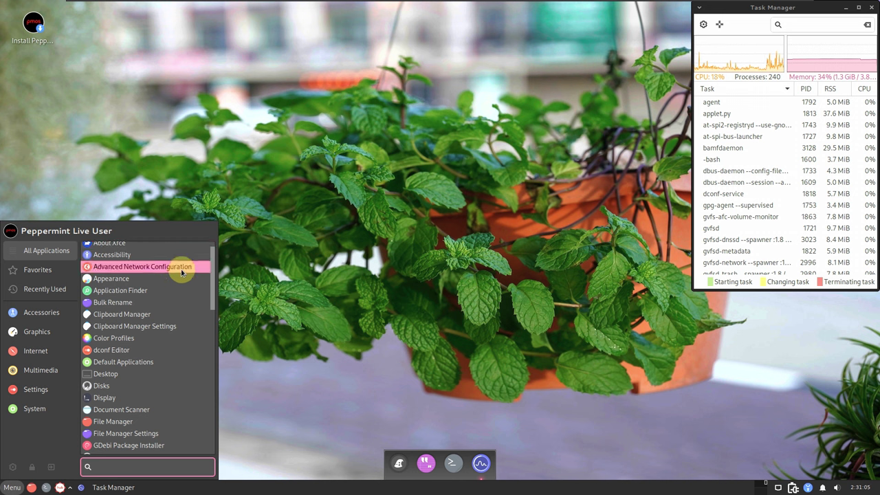
pyautogui.moveTo(213, 298); pyautogui.dragTo(215, 450)
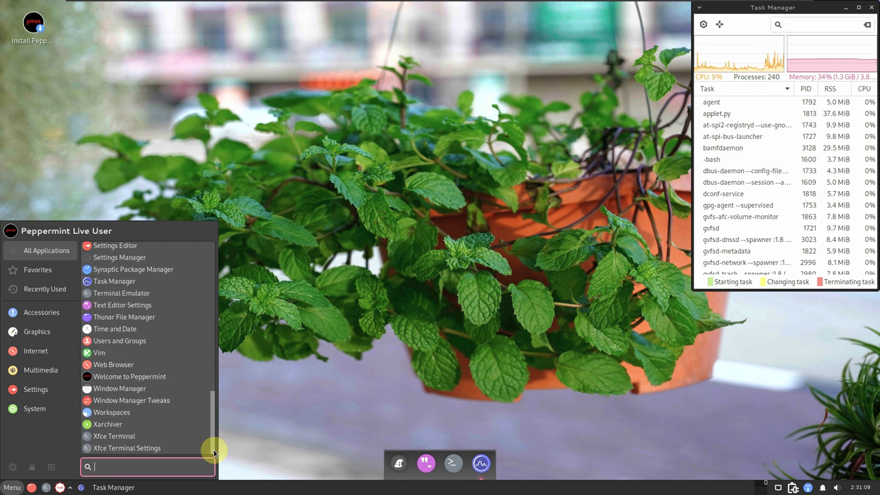
pyautogui.moveTo(215, 451); pyautogui.dragTo(212, 399)
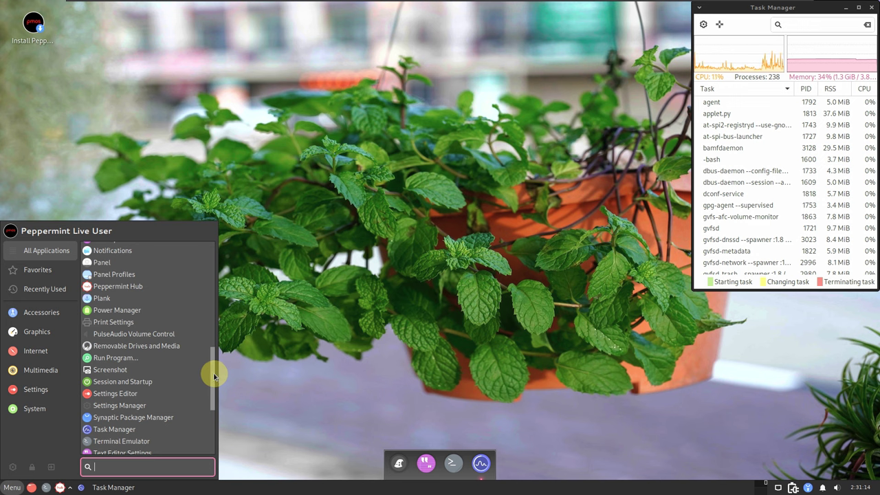
pyautogui.moveTo(213, 375); pyautogui.dragTo(228, 428)
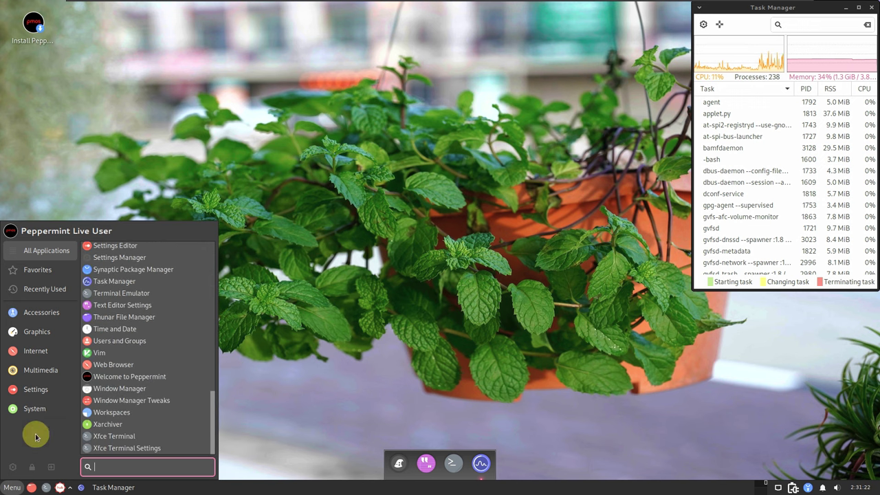
# Log out of the live session from the Whisker Menu's log out option.
pyautogui.click(52, 466)
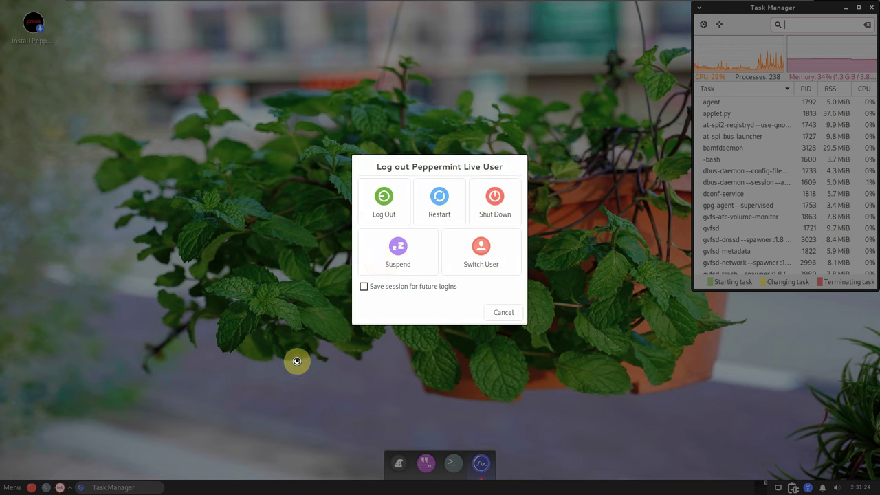
pyautogui.click(384, 221)
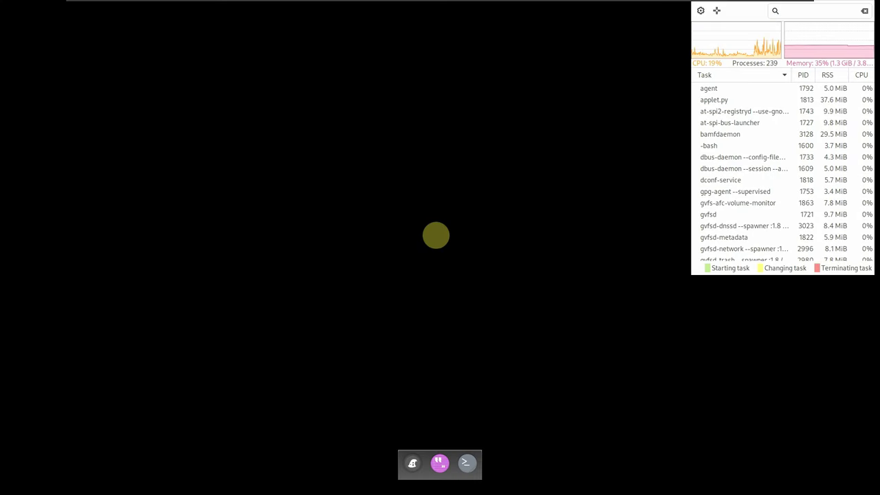